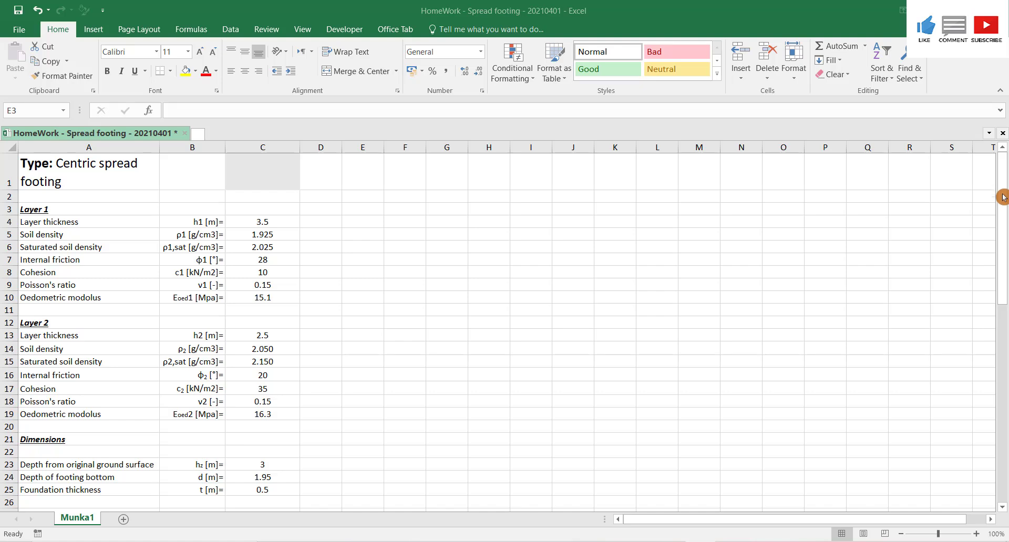
# - Review the centric spread footing input data for layers, dimensions and loads in the spreadsheet
pyautogui.moveTo(1001, 247); pyautogui.dragTo(1003, 282)
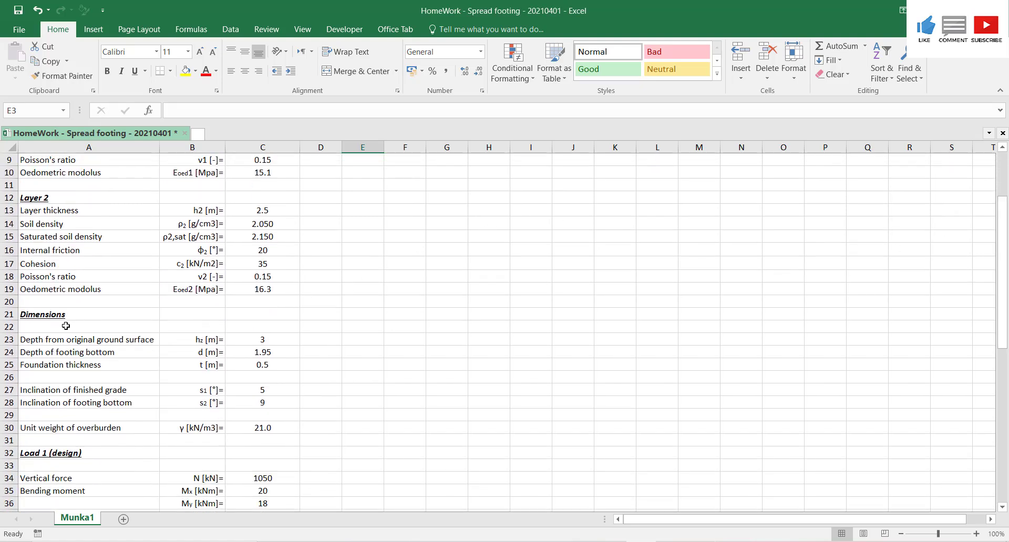
pyautogui.moveTo(66, 326); pyautogui.dragTo(284, 436)
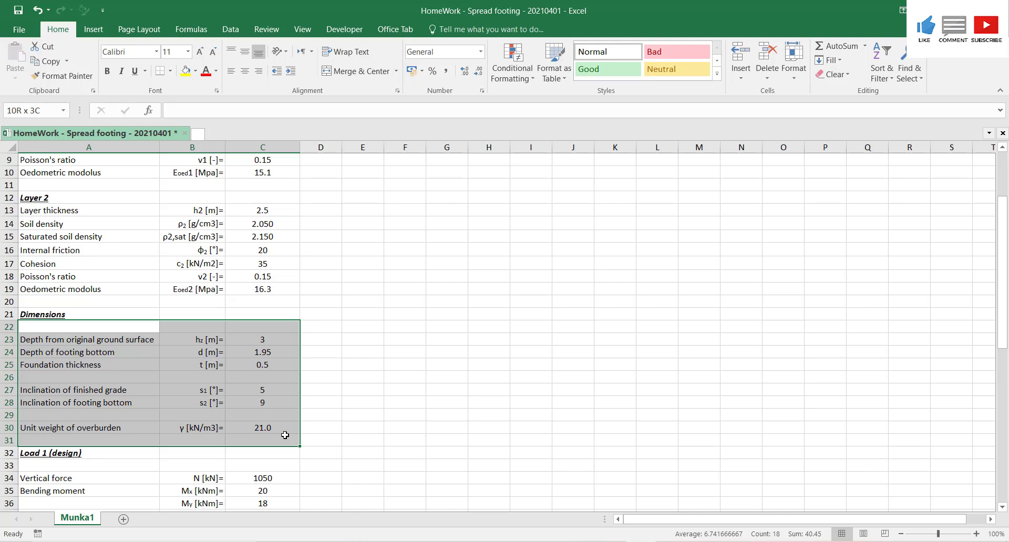
pyautogui.moveTo(285, 435); pyautogui.dragTo(285, 435)
pyautogui.moveTo(1005, 278); pyautogui.dragTo(1005, 362)
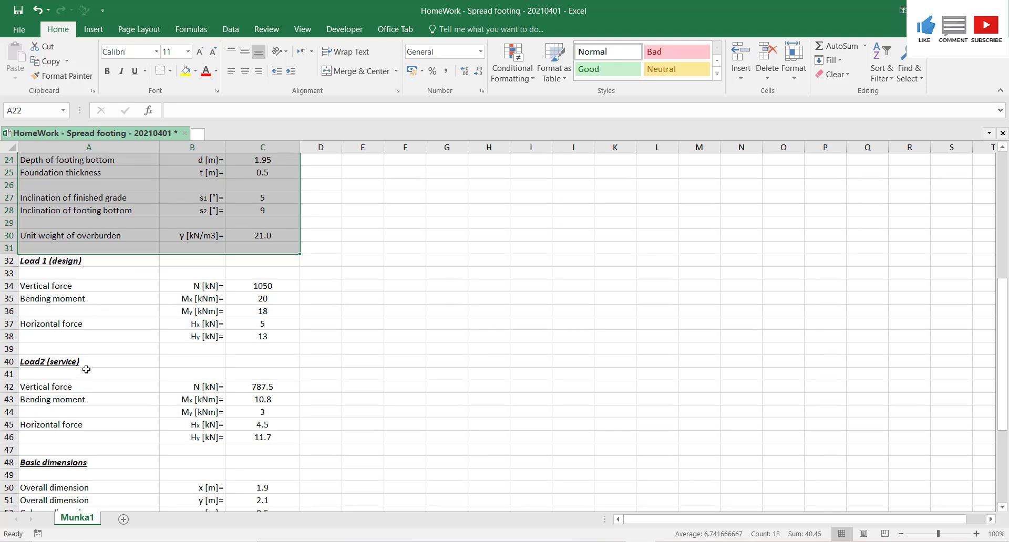
pyautogui.moveTo(1005, 283); pyautogui.dragTo(998, 357)
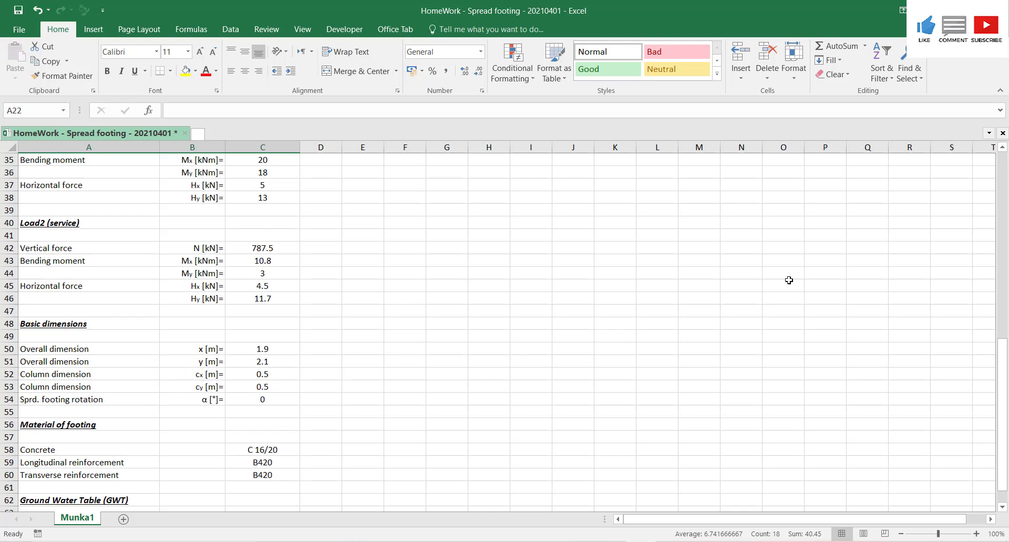
pyautogui.moveTo(1002, 375); pyautogui.dragTo(1002, 385)
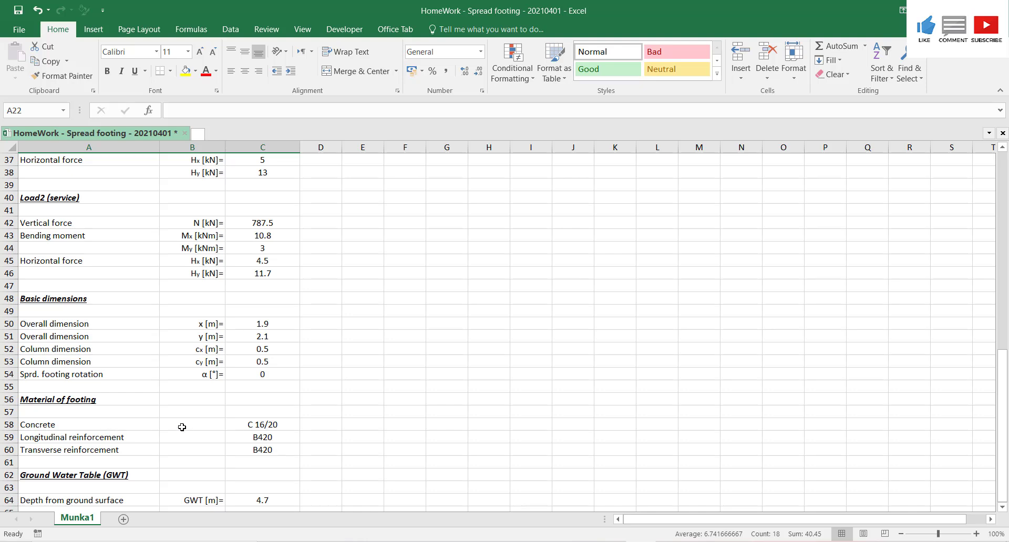
pyautogui.moveTo(1005, 390); pyautogui.dragTo(1005, 390)
pyautogui.moveTo(1006, 401); pyautogui.dragTo(1006, 337)
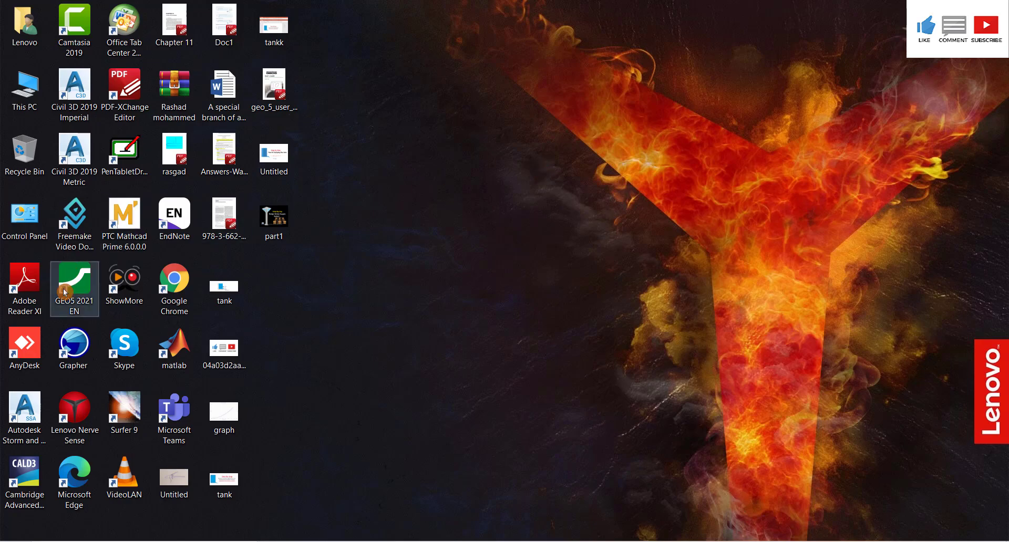
# - Launch the GEO5 2021 Spread Footing program from the GEO5 2021 EN shortcuts folder
pyautogui.doubleClick(72, 300)
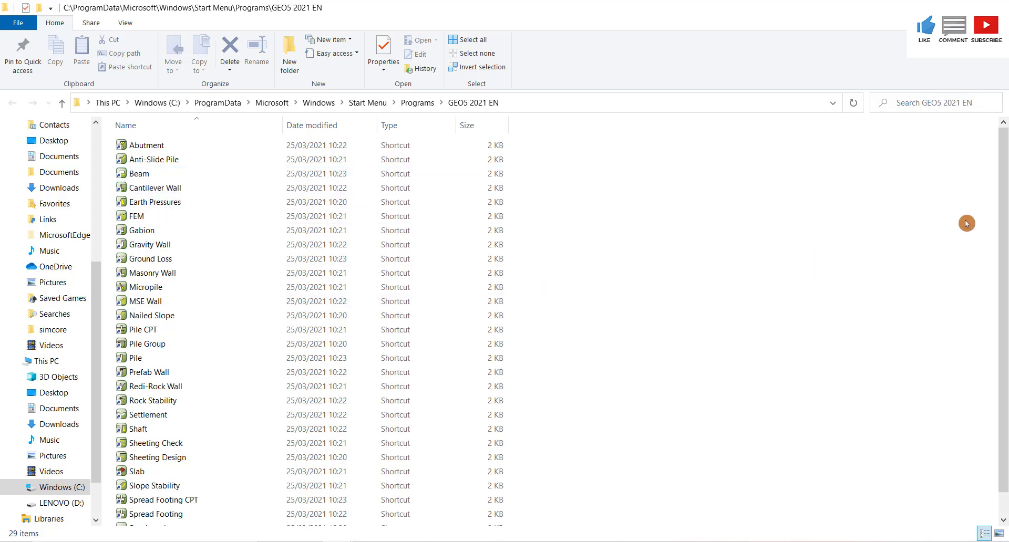
pyautogui.scroll(-1, 998, 226)
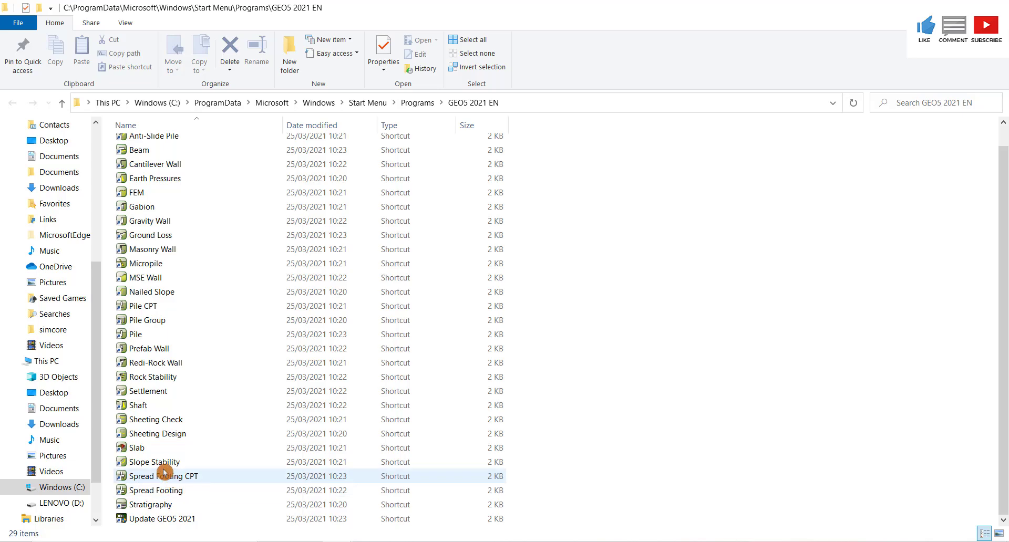
pyautogui.doubleClick(194, 491)
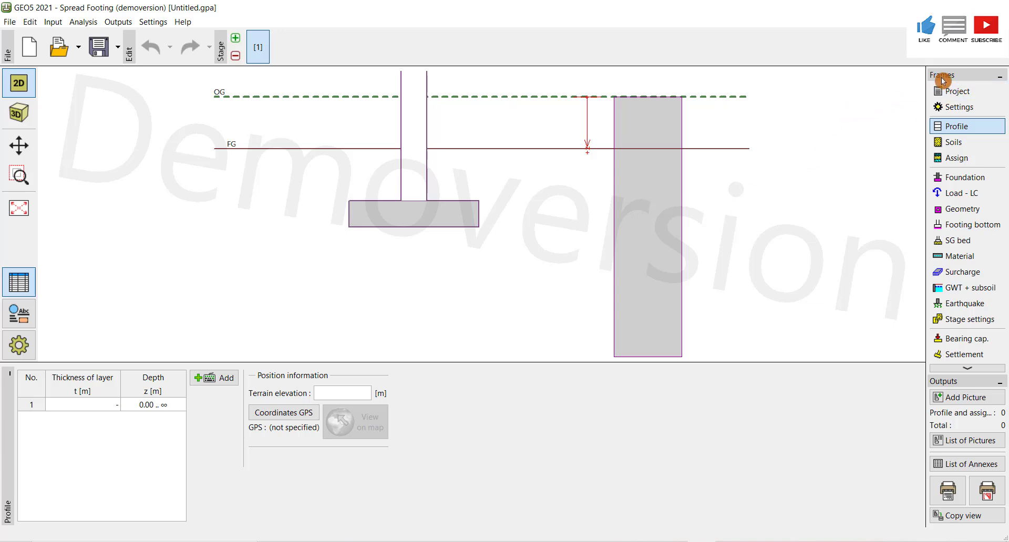
# - Open the project data and enter the task as 'analysis and design of spread footing'
pyautogui.click(971, 94)
pyautogui.click(101, 397)
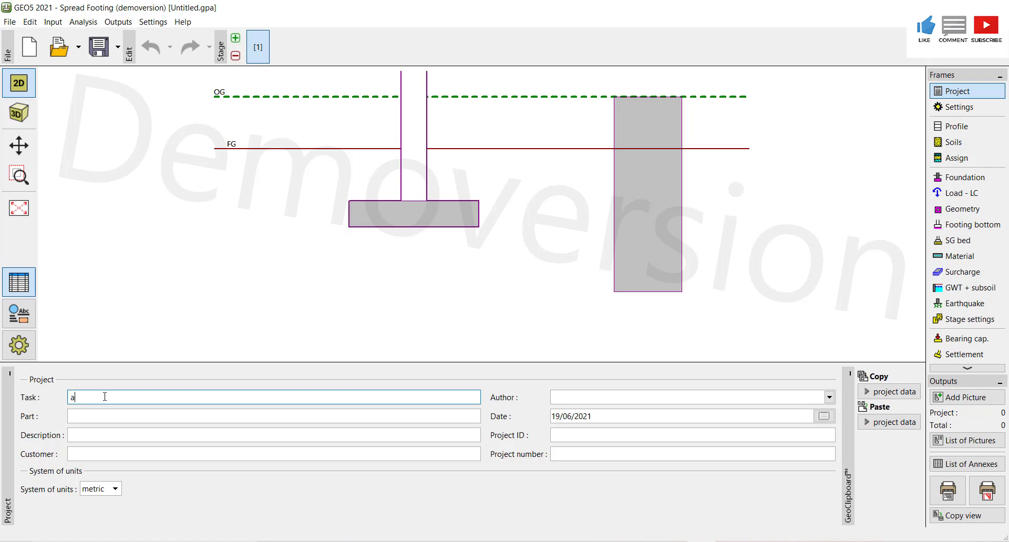
pyautogui.write('analys')
pyautogui.click(650, 540)
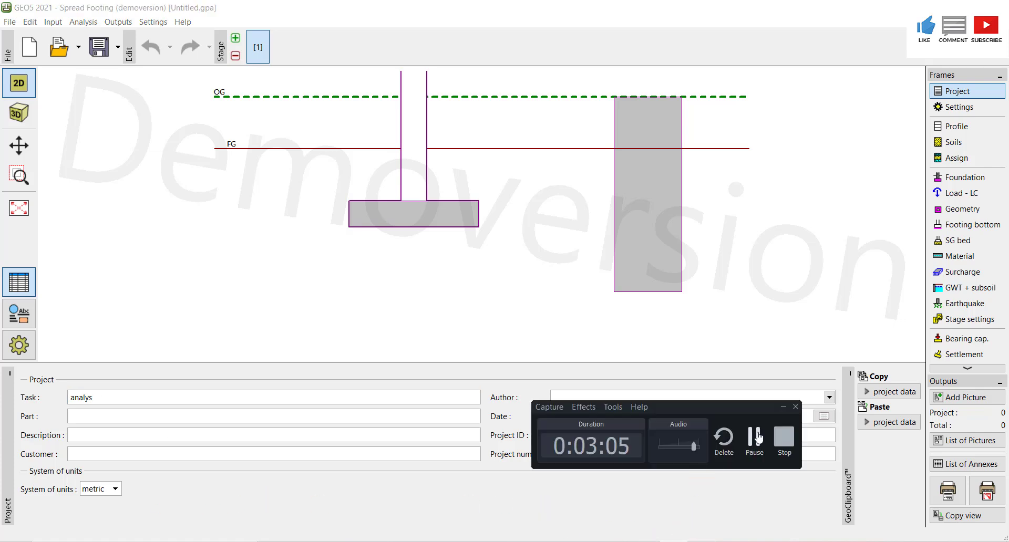
pyautogui.click(227, 405)
pyautogui.click(134, 398)
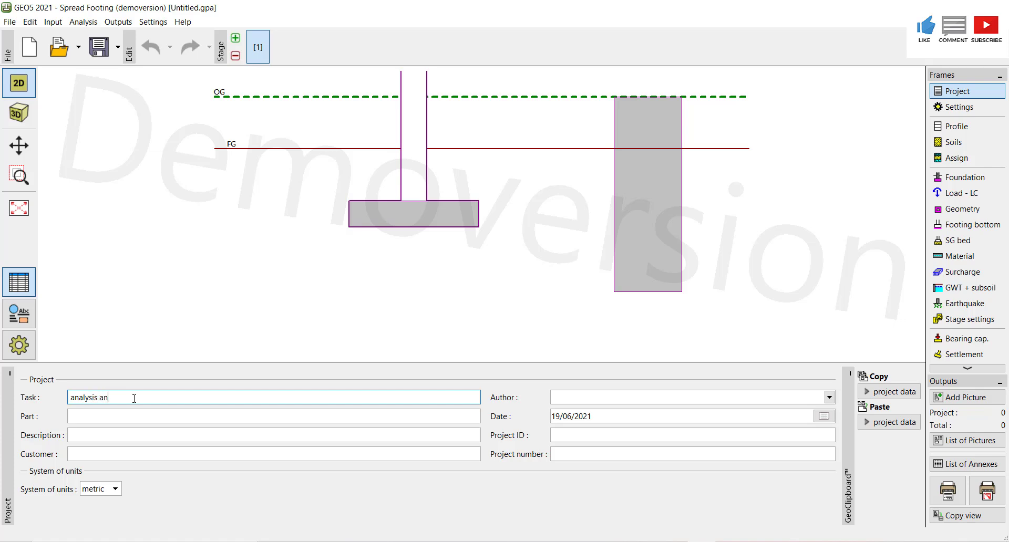
pyautogui.write('is and design of spread footing')
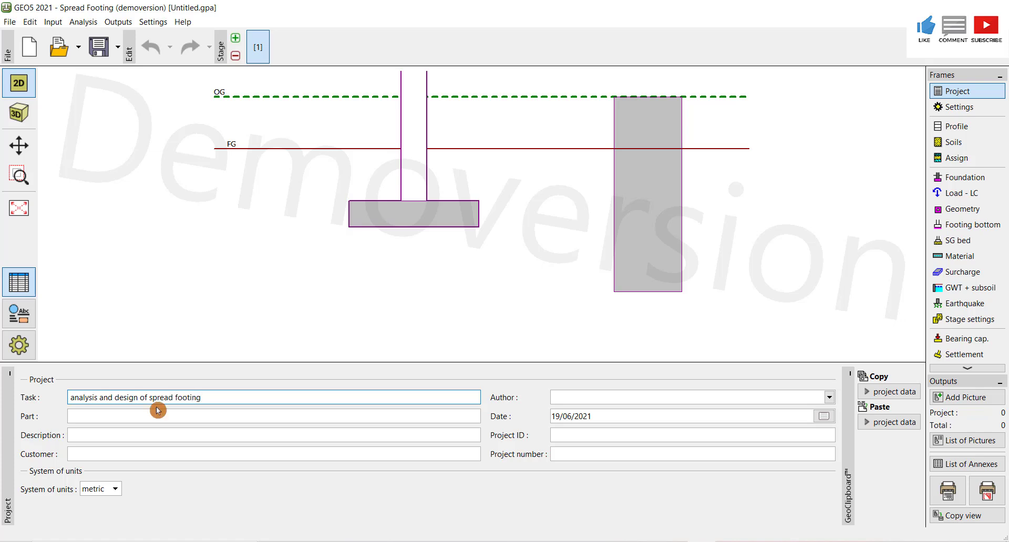
pyautogui.click(136, 418)
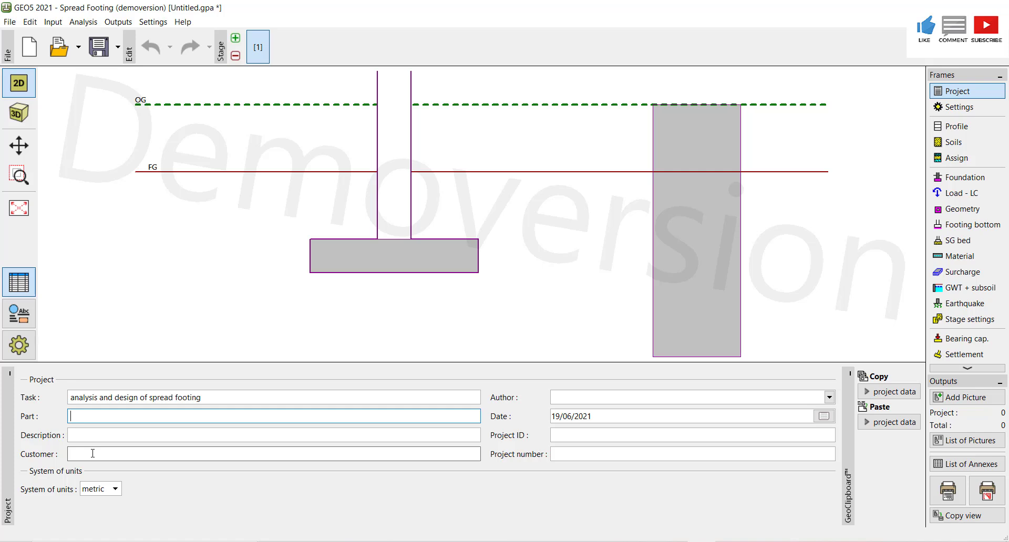
# - Set the system of units to metric and fill in the author's name in the project data
pyautogui.click(115, 490)
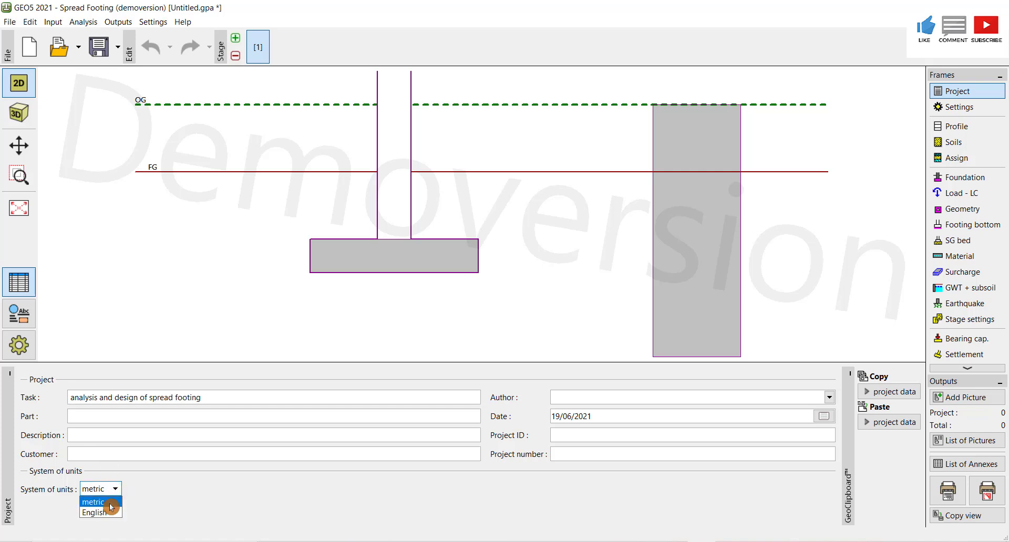
pyautogui.click(111, 503)
pyautogui.click(624, 397)
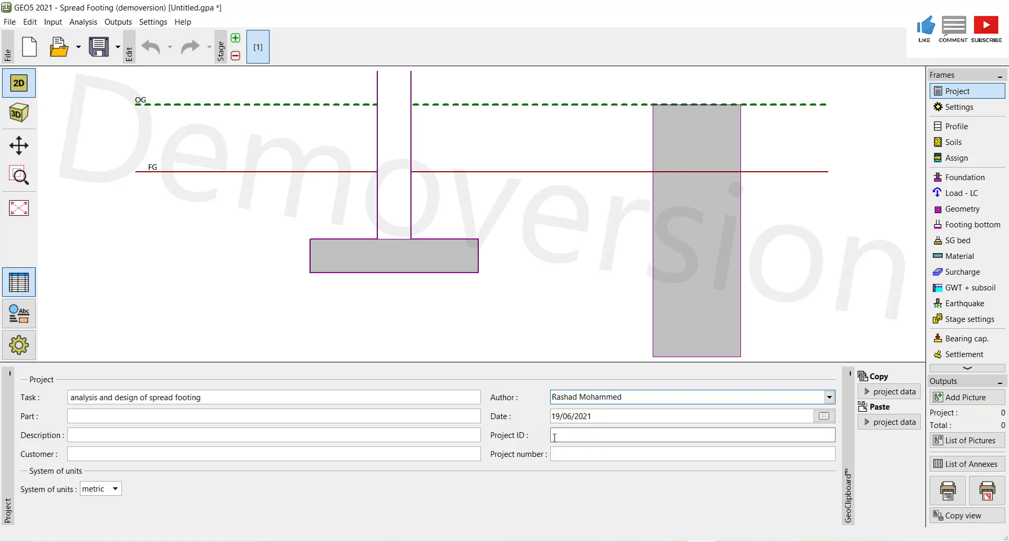
pyautogui.click(575, 452)
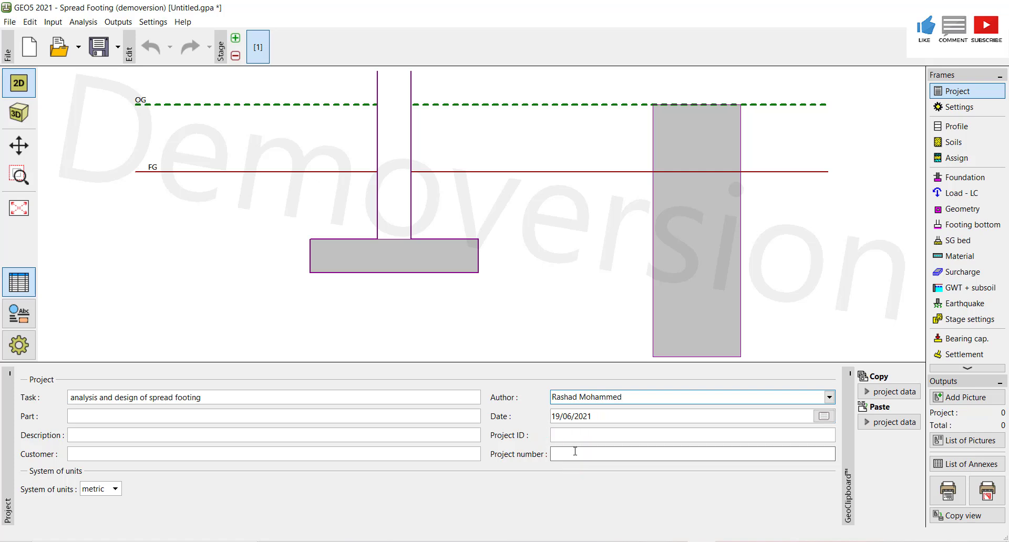
# - Add new analysis settings to the administrator with drained, undrained and rock subgrade analyses set to EC 7-1 (EN 1997-1:2003)
pyautogui.click(972, 109)
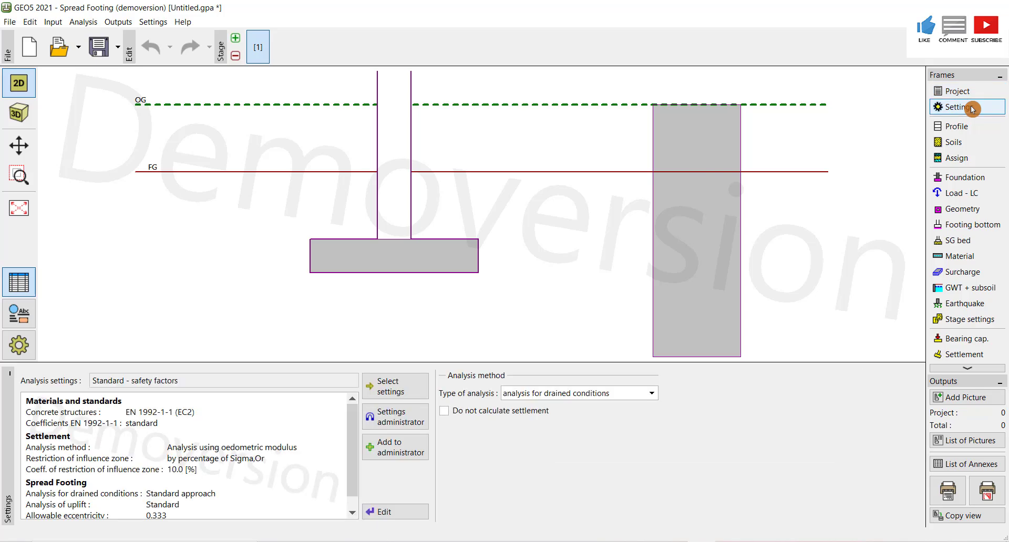
pyautogui.click(411, 455)
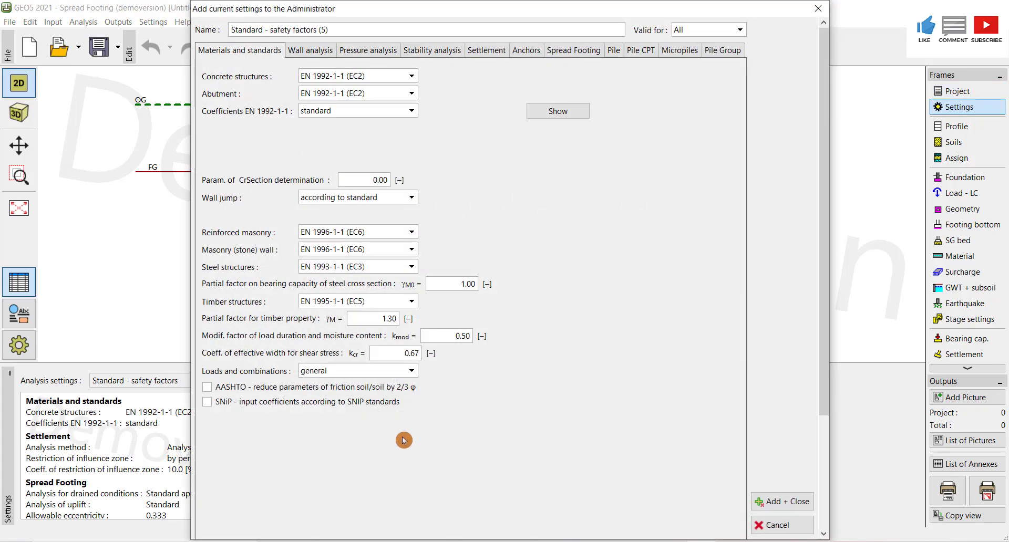
pyautogui.click(560, 50)
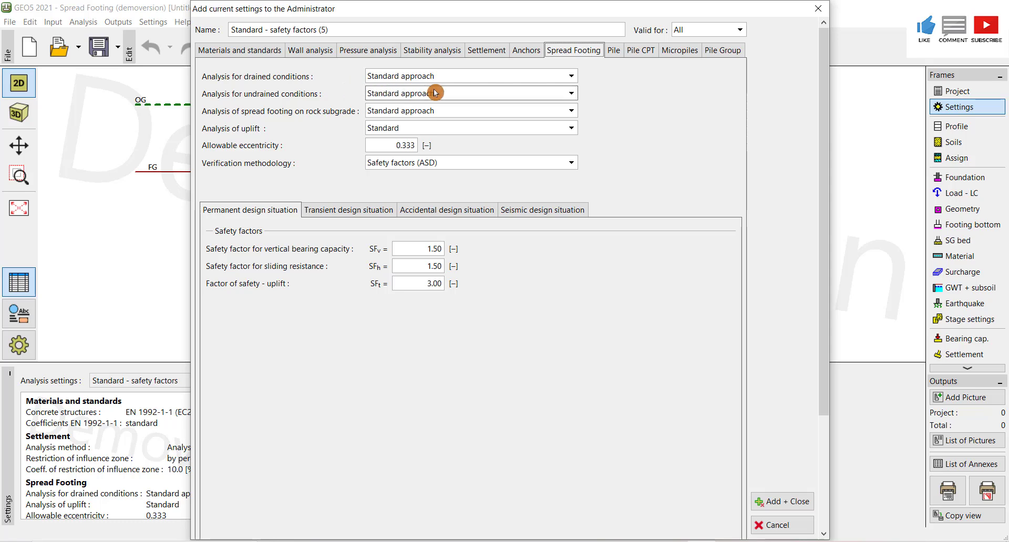
pyautogui.click(571, 77)
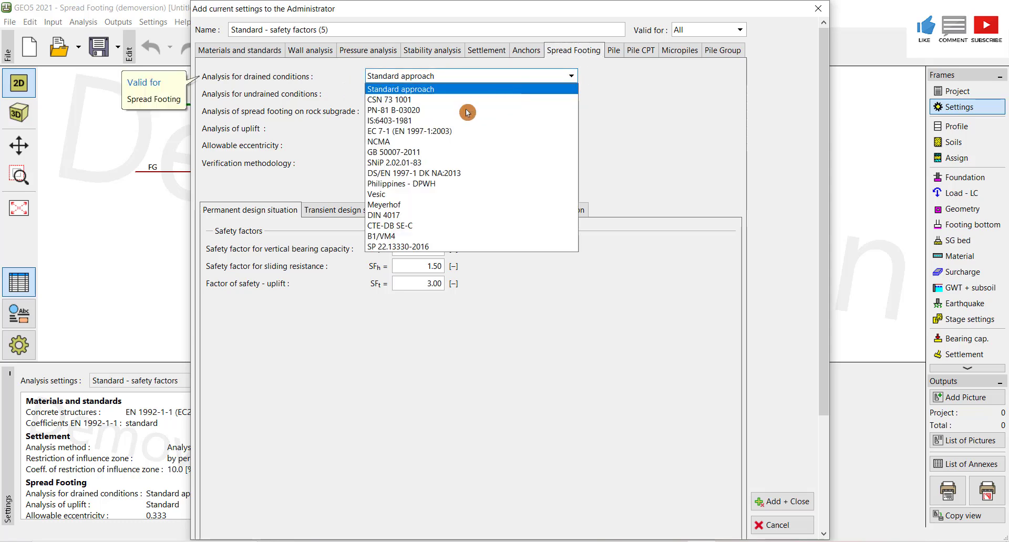
pyautogui.click(498, 131)
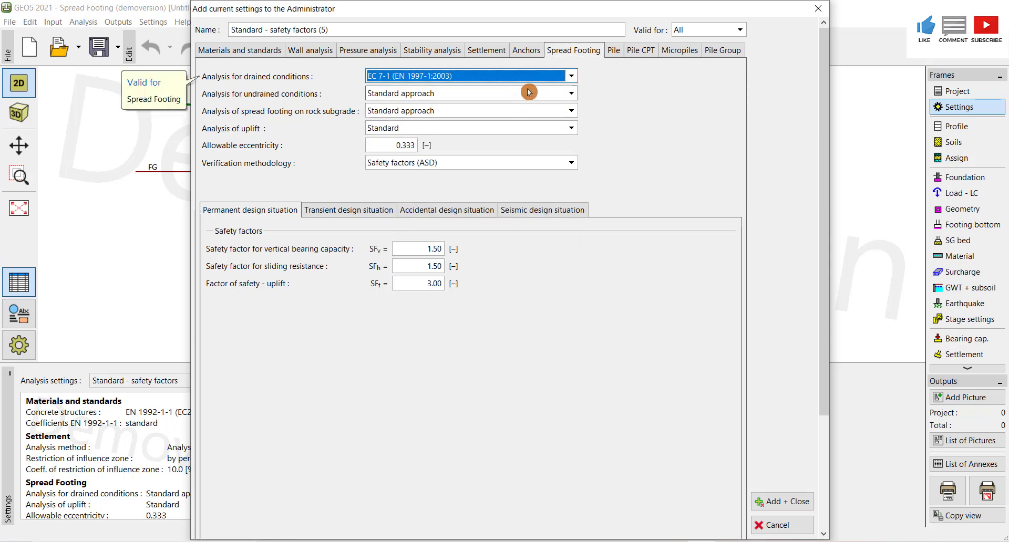
pyautogui.click(570, 93)
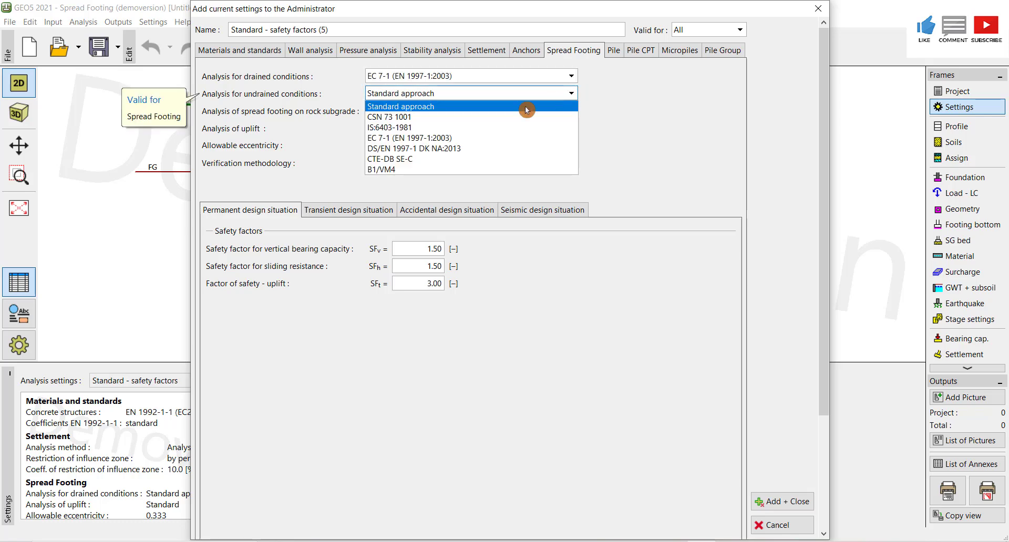
pyautogui.click(431, 138)
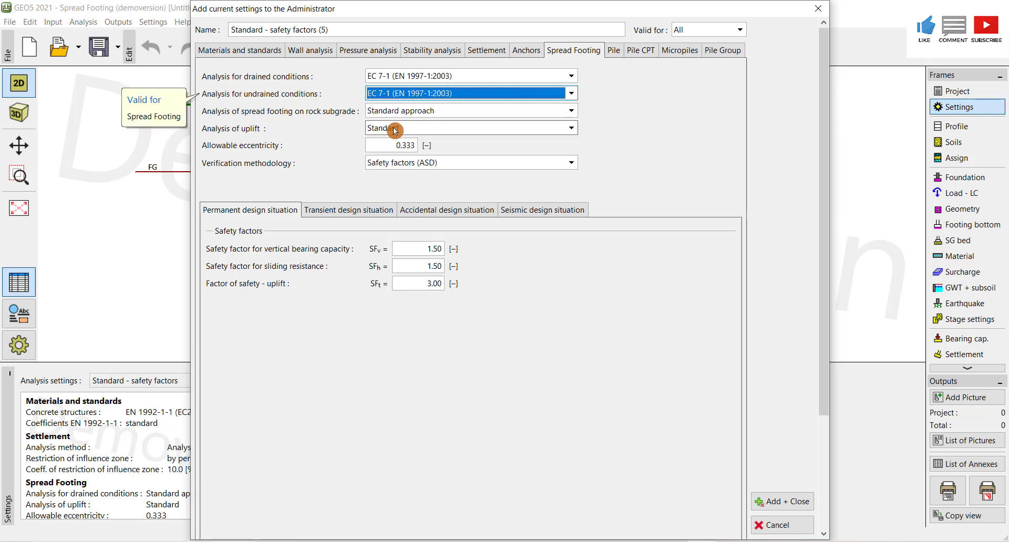
pyautogui.click(567, 112)
pyautogui.click(435, 148)
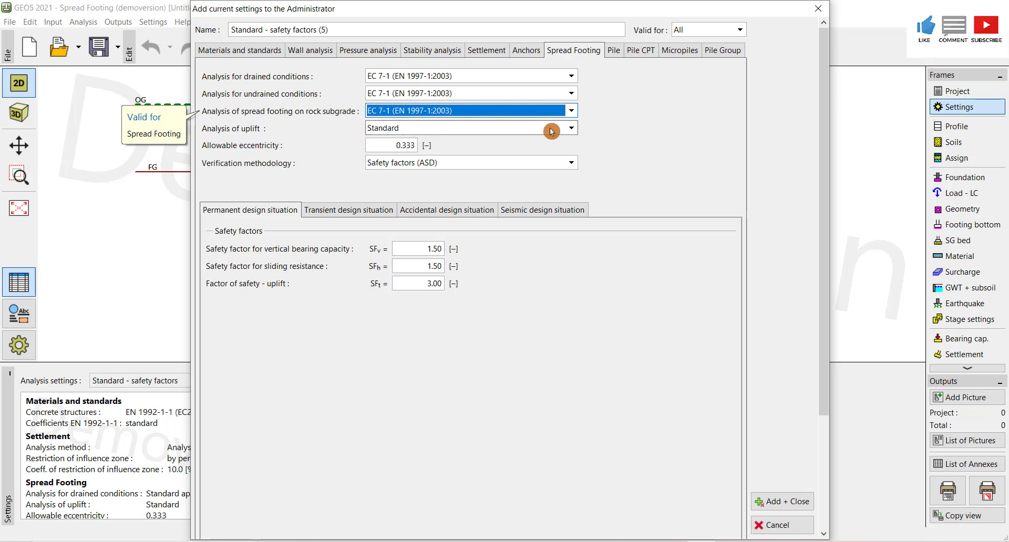
# - Set uplift analysis to Standard and verification methodology to Safety factors (ASD), and save the new settings
pyautogui.click(577, 133)
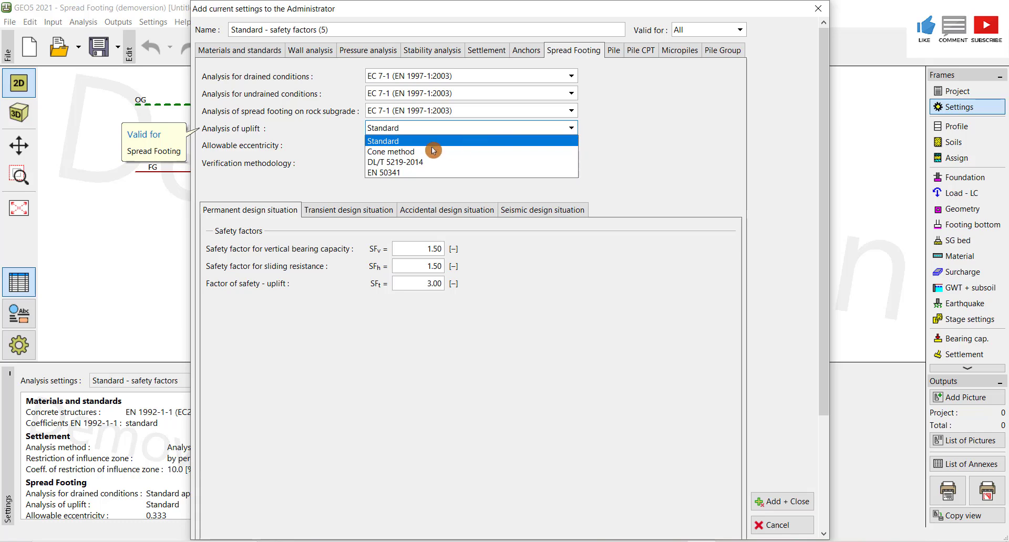
pyautogui.click(411, 142)
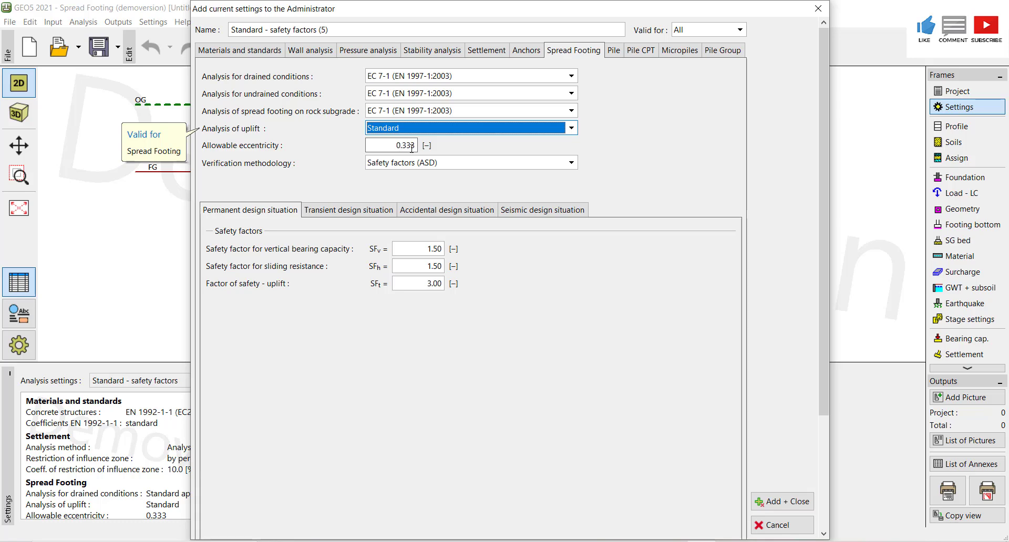
pyautogui.click(571, 164)
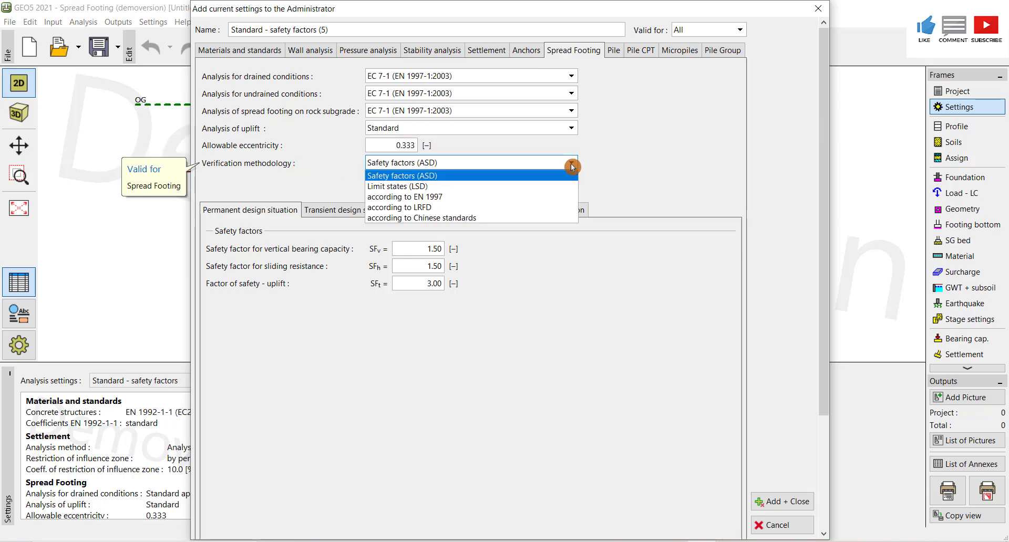
pyautogui.click(406, 185)
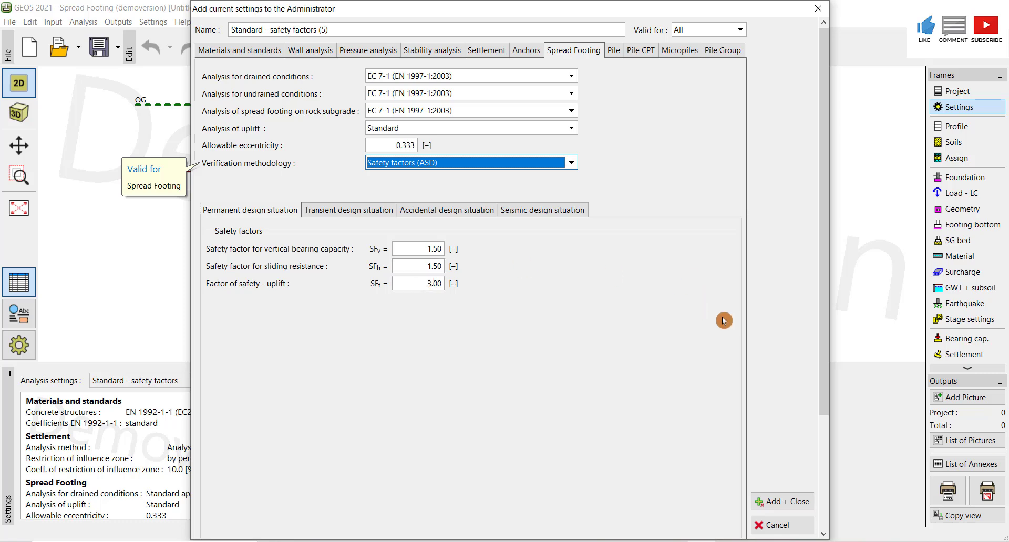
pyautogui.click(778, 501)
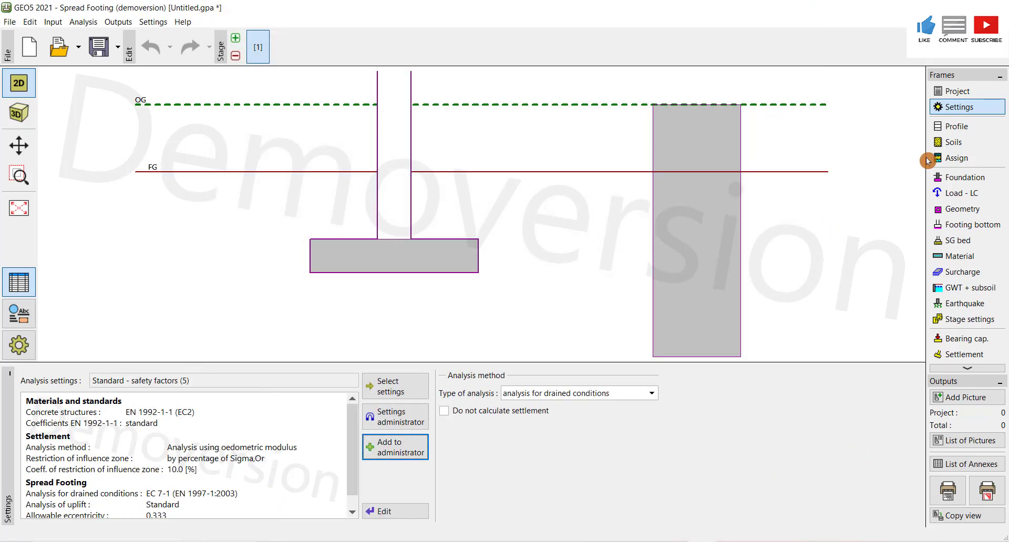
# - Open the Profile frame and check the layer thicknesses in the spreadsheet data
pyautogui.click(959, 127)
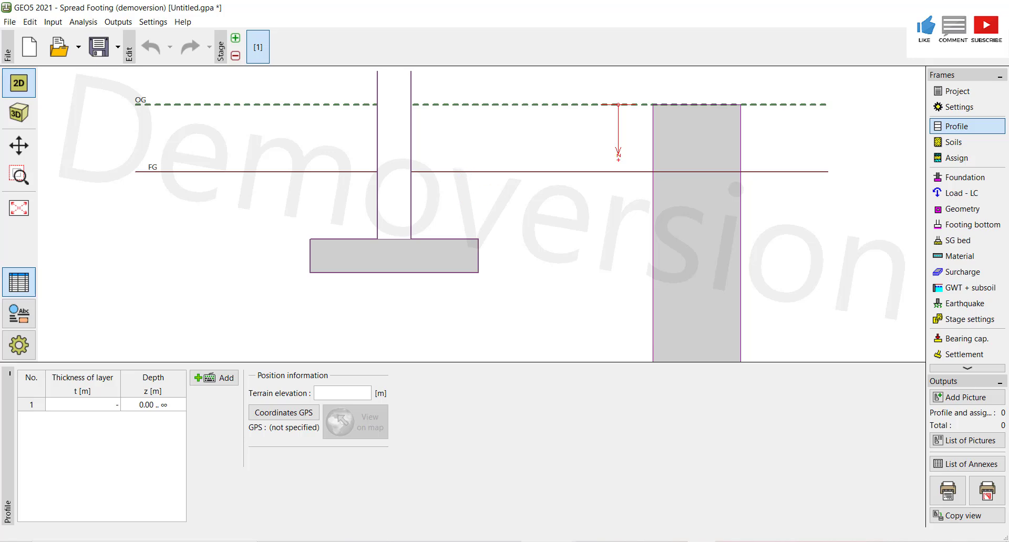
pyautogui.hotkey('alt', 'Tab')
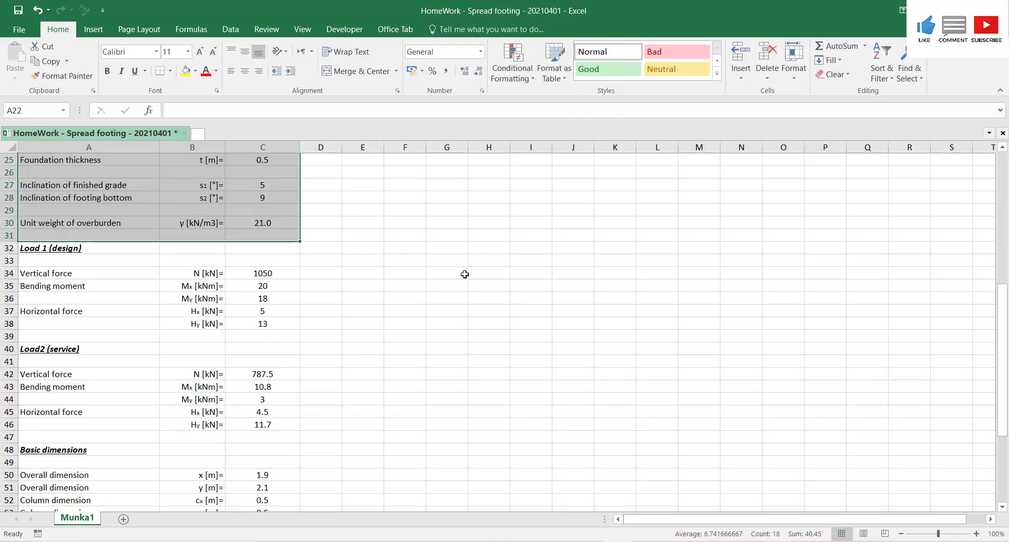
pyautogui.moveTo(1003, 331); pyautogui.dragTo(995, 179)
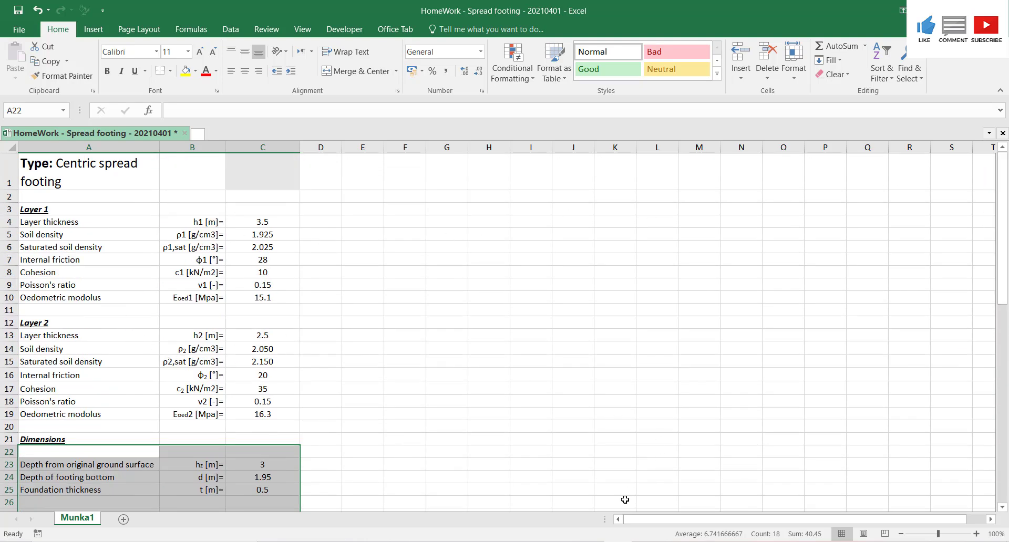
pyautogui.hotkey('alt', 'Tab')
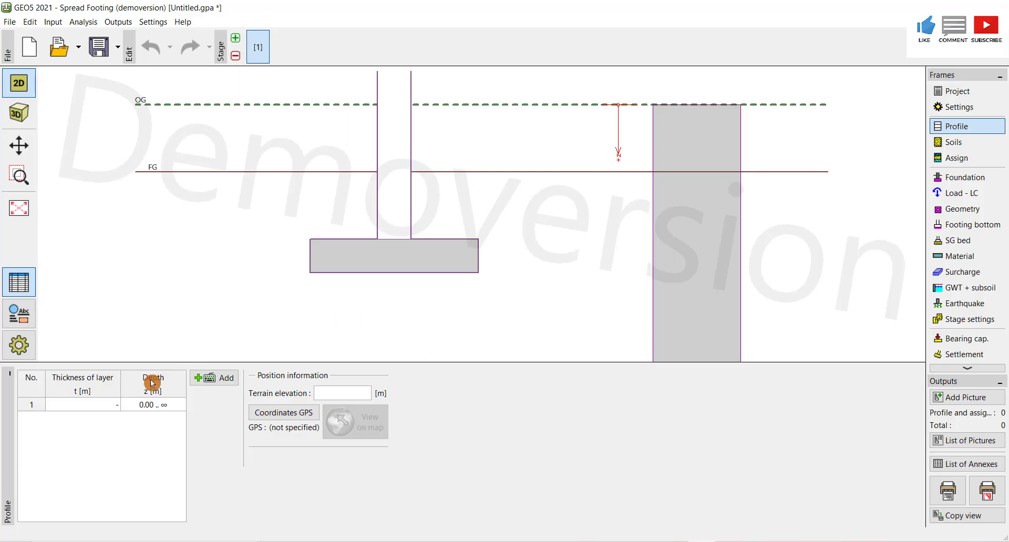
# - Add two layer interfaces by layer thickness, 3.5 m and 2.5 m, to the profile
pyautogui.click(216, 379)
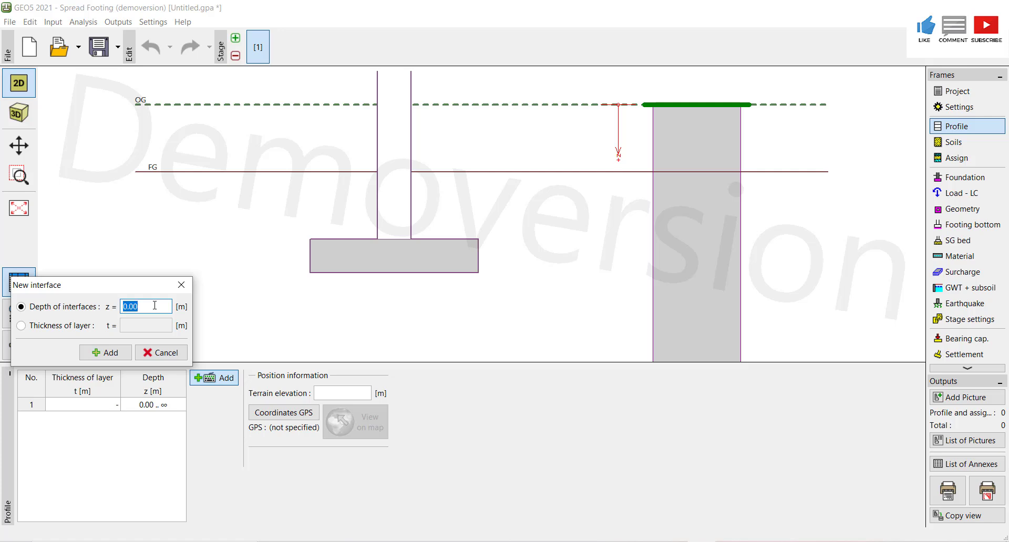
pyautogui.click(29, 330)
pyautogui.click(147, 324)
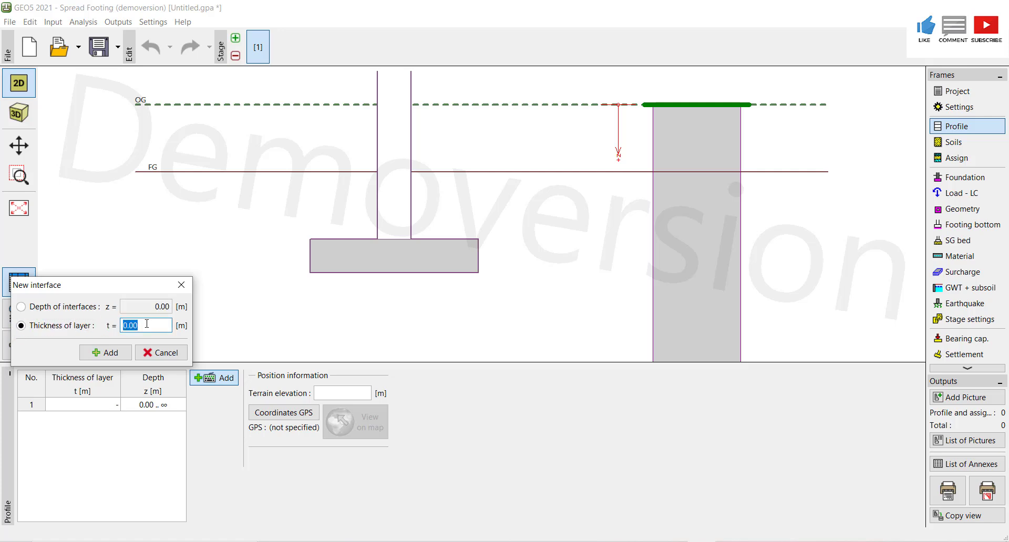
pyautogui.write('3.5')
pyautogui.click(108, 352)
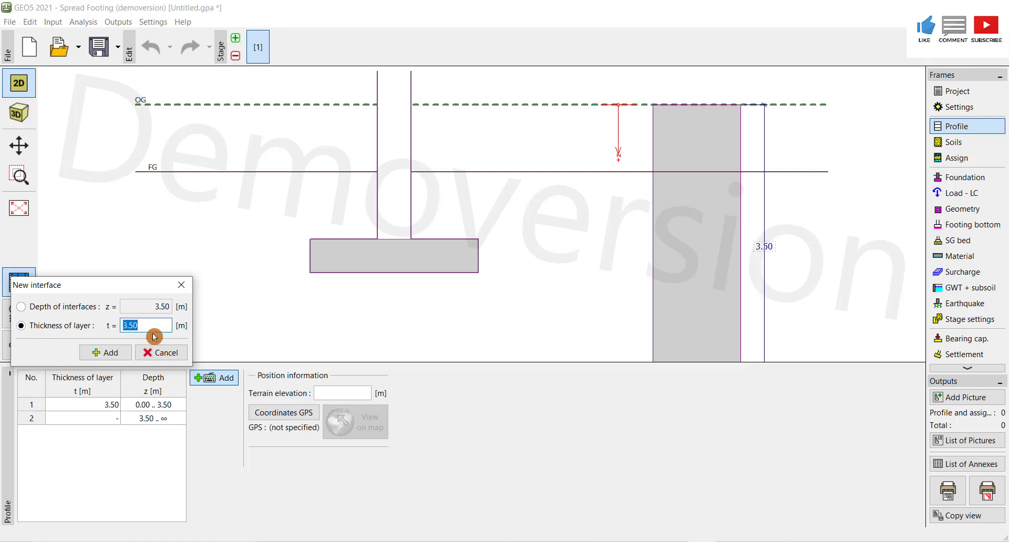
pyautogui.write('2.5')
pyautogui.click(112, 352)
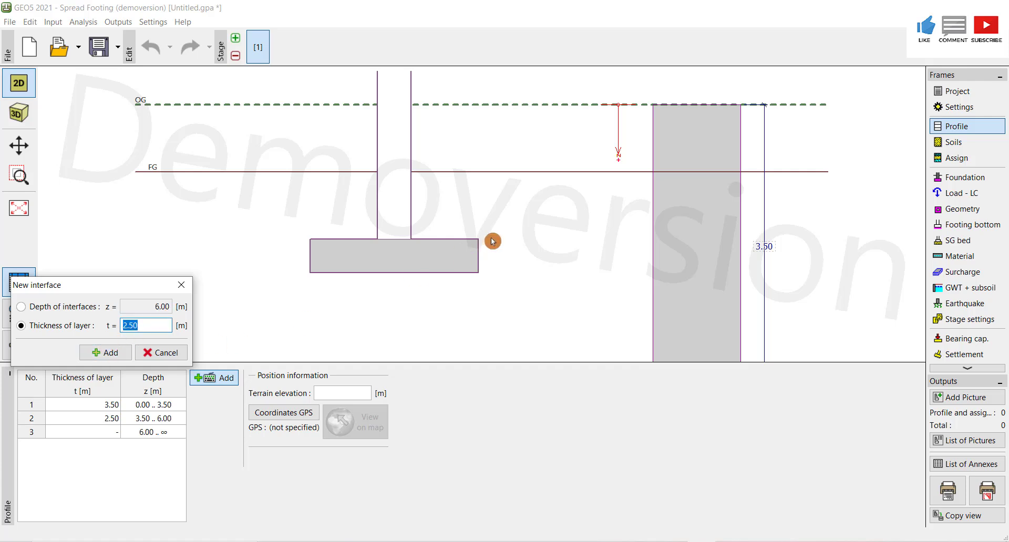
pyautogui.click(528, 257)
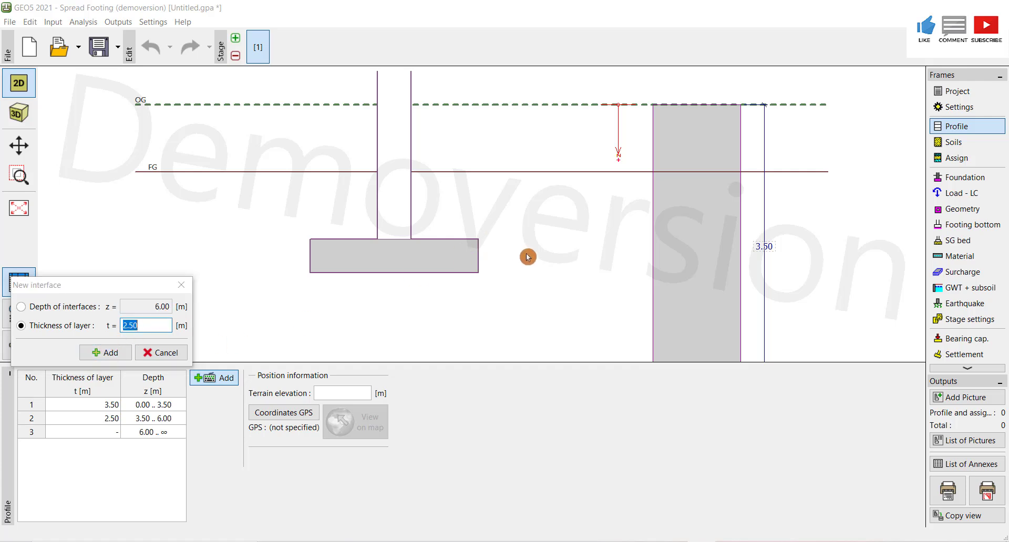
pyautogui.click(105, 354)
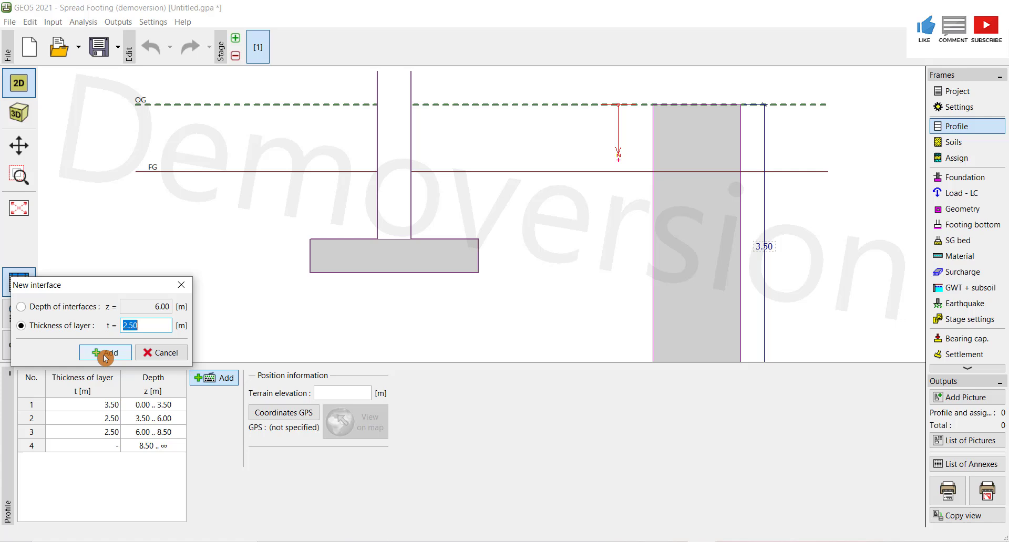
pyautogui.click(108, 435)
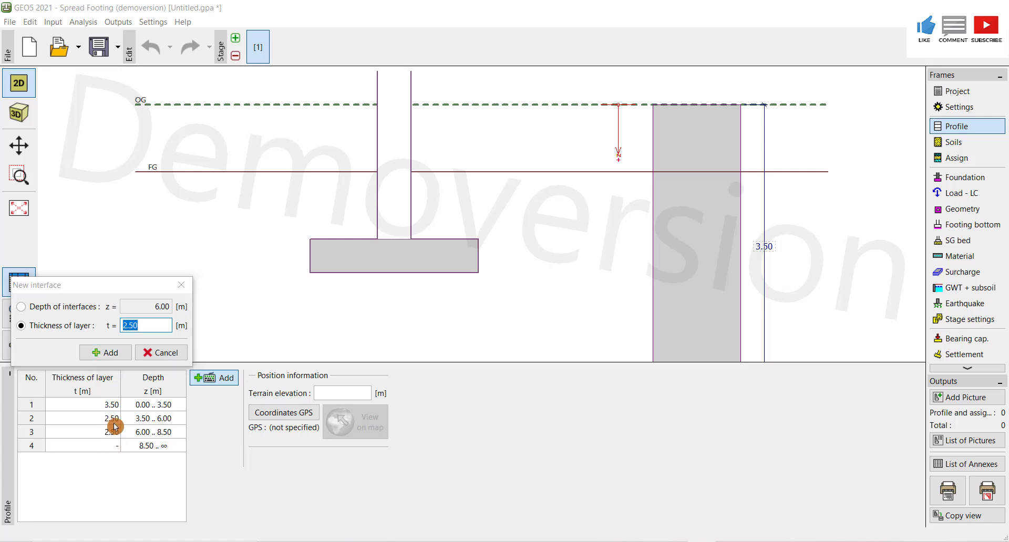
pyautogui.click(120, 360)
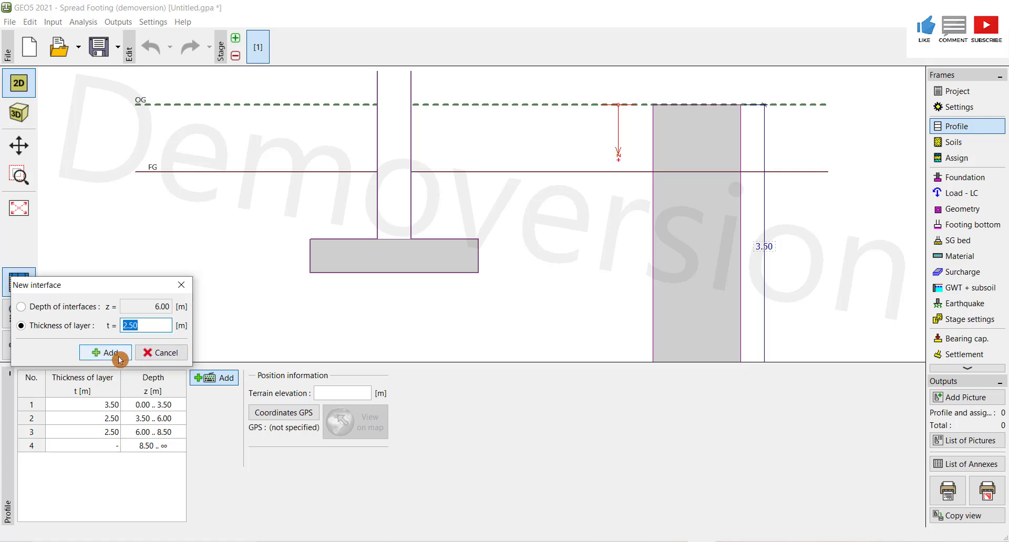
pyautogui.click(163, 353)
pyautogui.rightClick(146, 435)
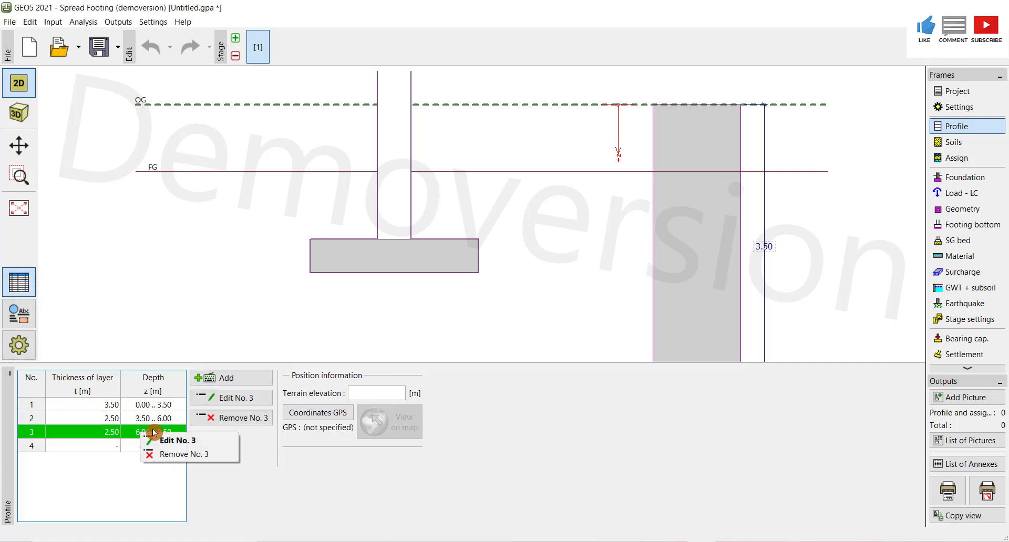
pyautogui.click(227, 418)
pyautogui.click(466, 295)
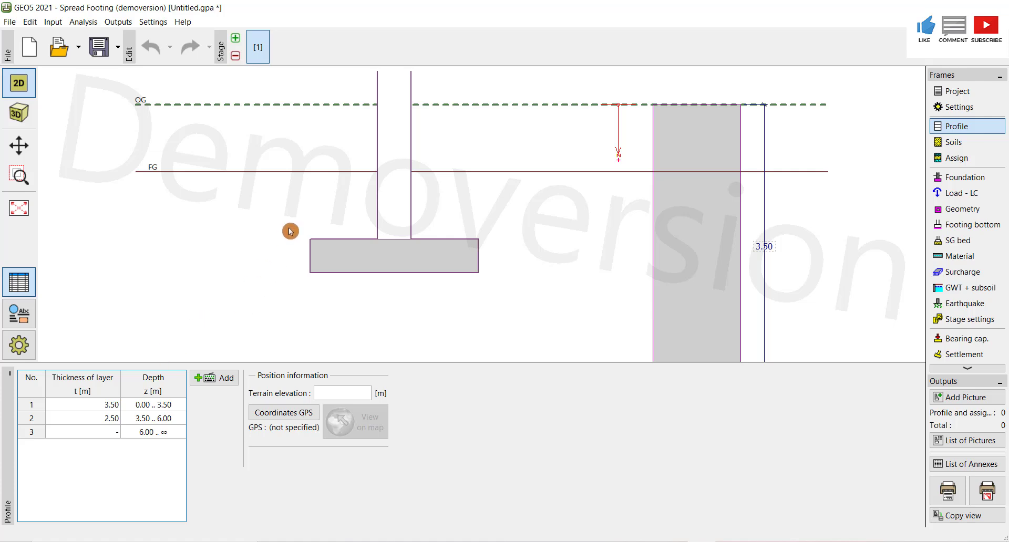
# - Open the Soils frame and start adding a new soil named Soil1
pyautogui.scroll(-5, 311, 235)
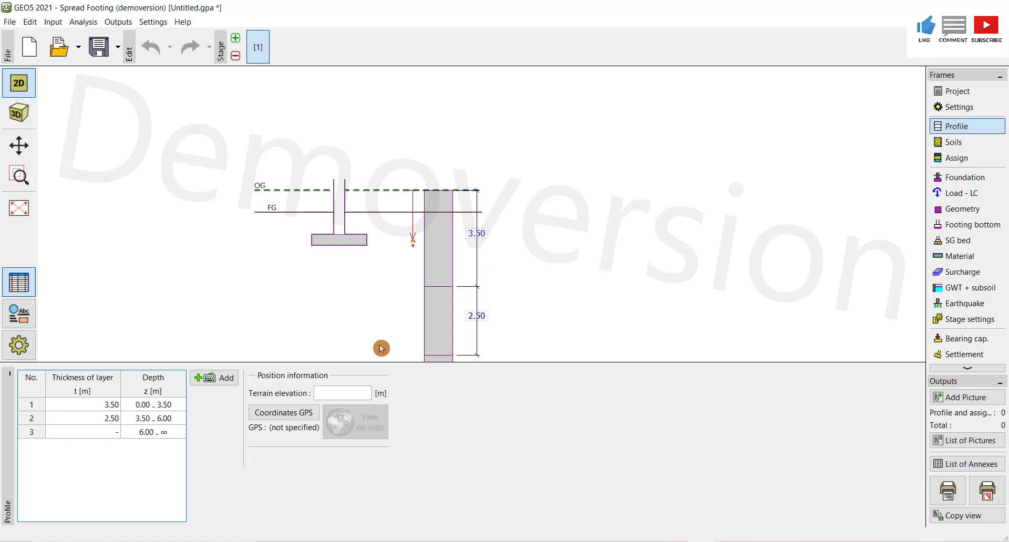
pyautogui.click(954, 142)
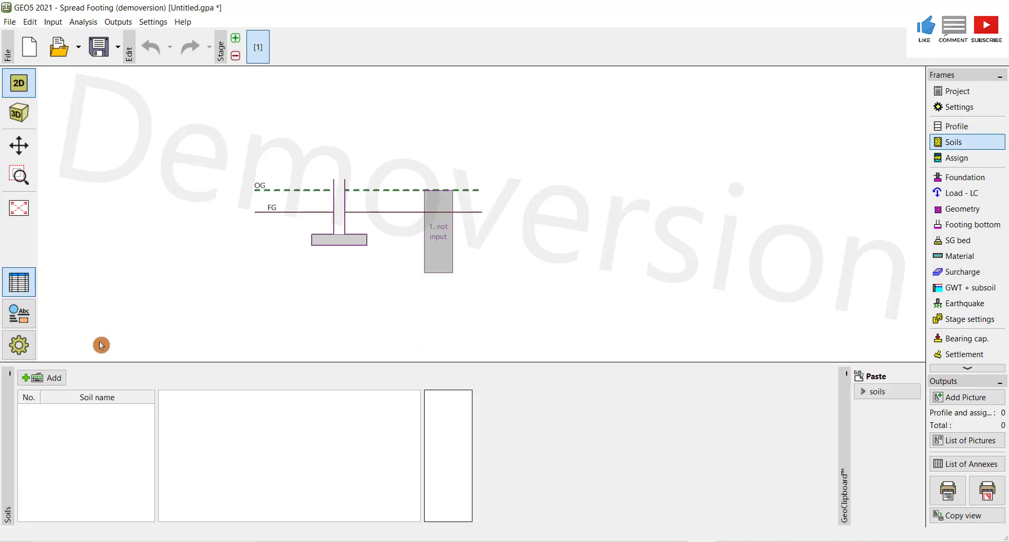
pyautogui.click(37, 378)
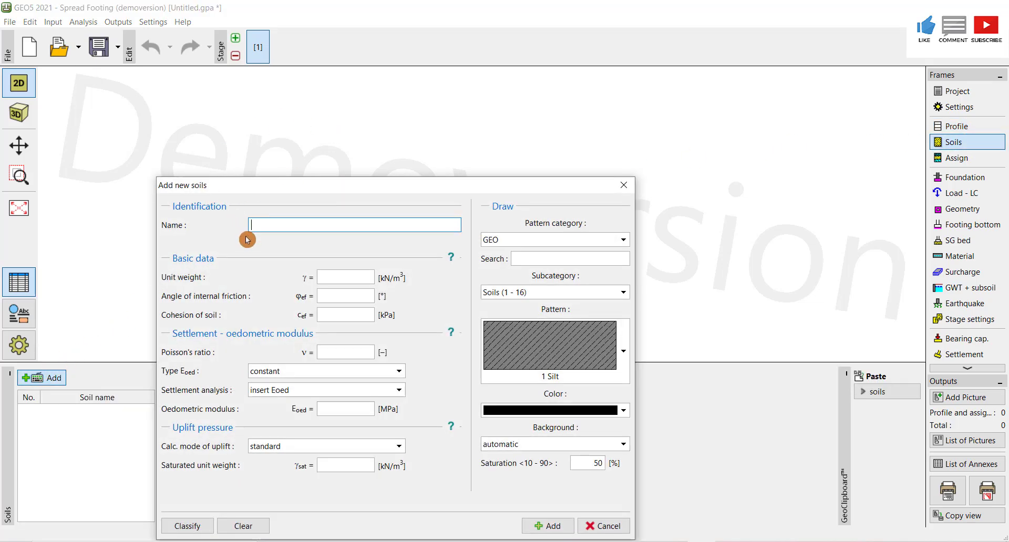
pyautogui.write('Soil1')
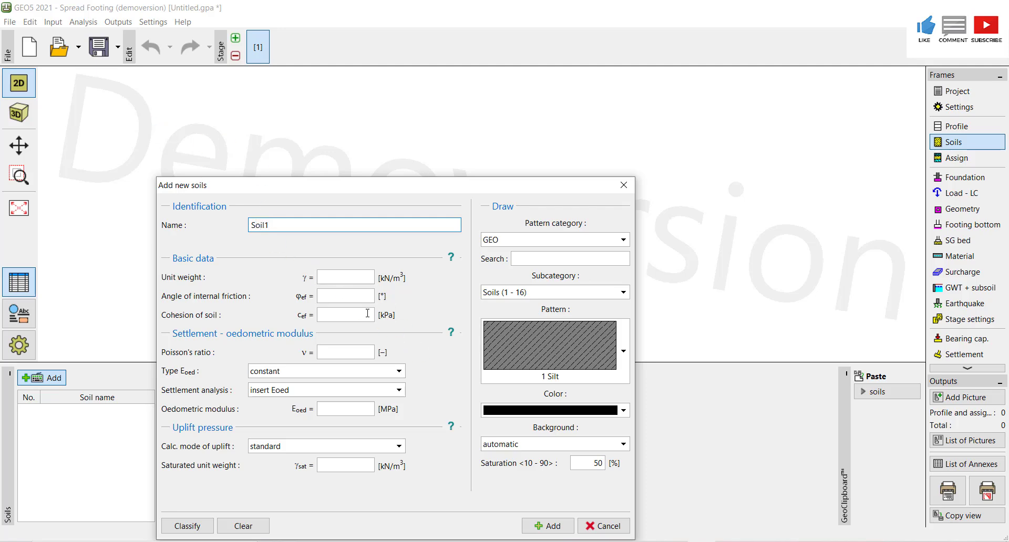
# - Enter a unit weight of 19.25 kN/m3 and place the spreadsheet window beside the soil dialog
pyautogui.click(552, 526)
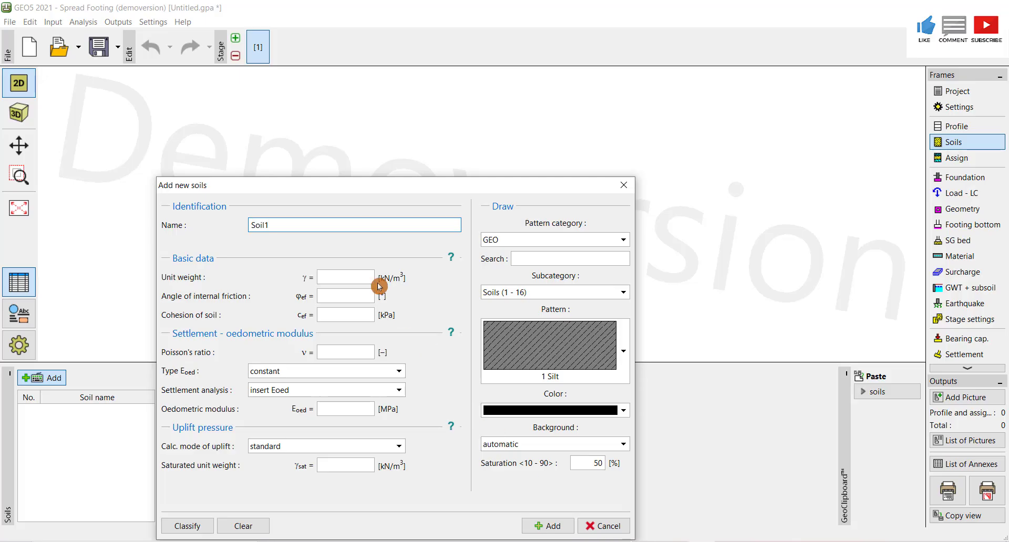
pyautogui.click(337, 276)
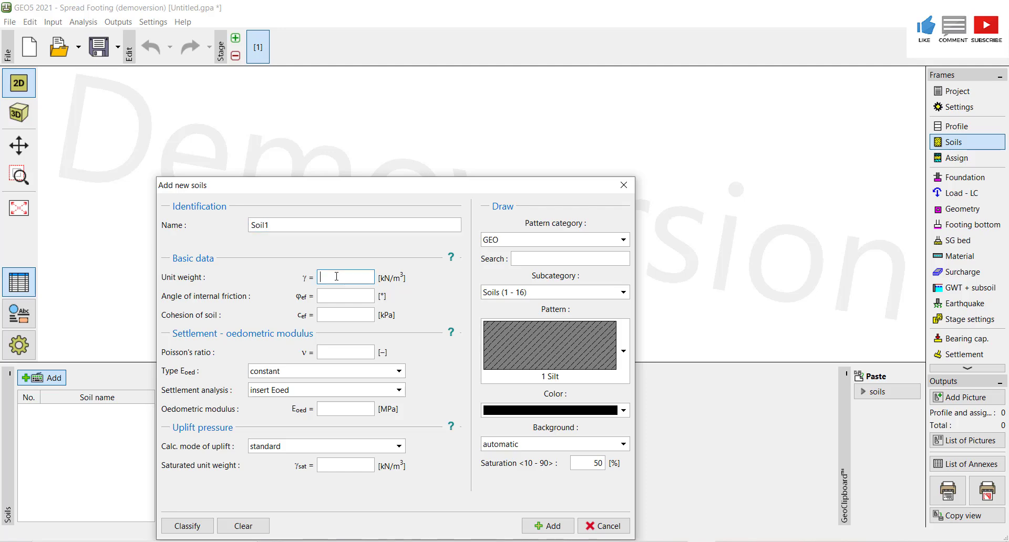
pyautogui.write('19.25')
pyautogui.click(328, 294)
pyautogui.click(640, 541)
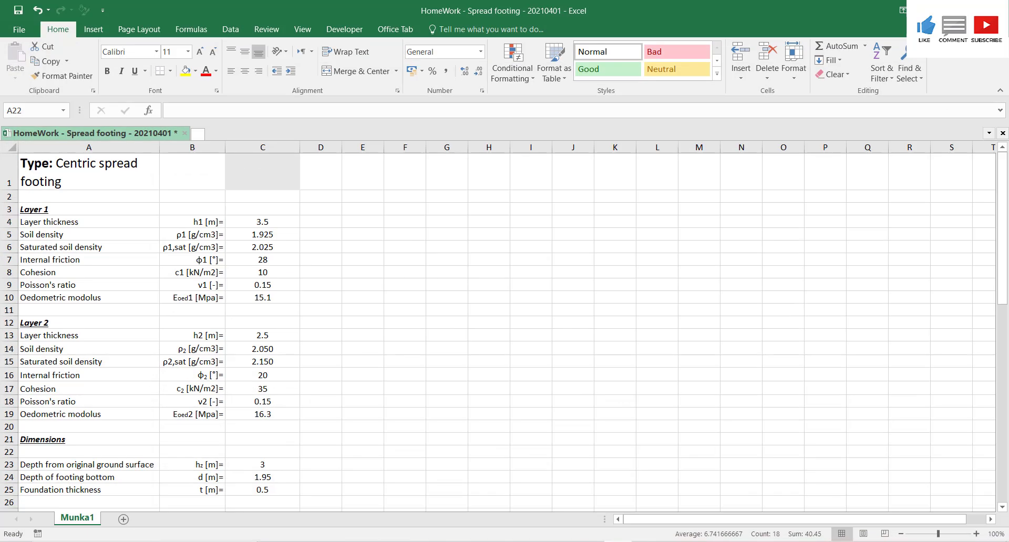
pyautogui.moveTo(463, 3); pyautogui.dragTo(1005, 87)
pyautogui.click(128, 158)
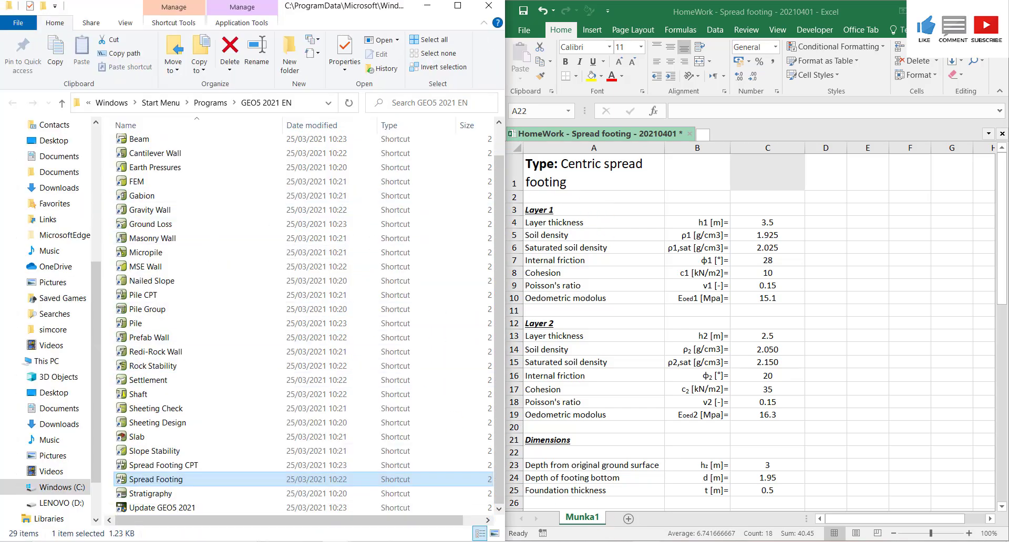
pyautogui.click(335, 541)
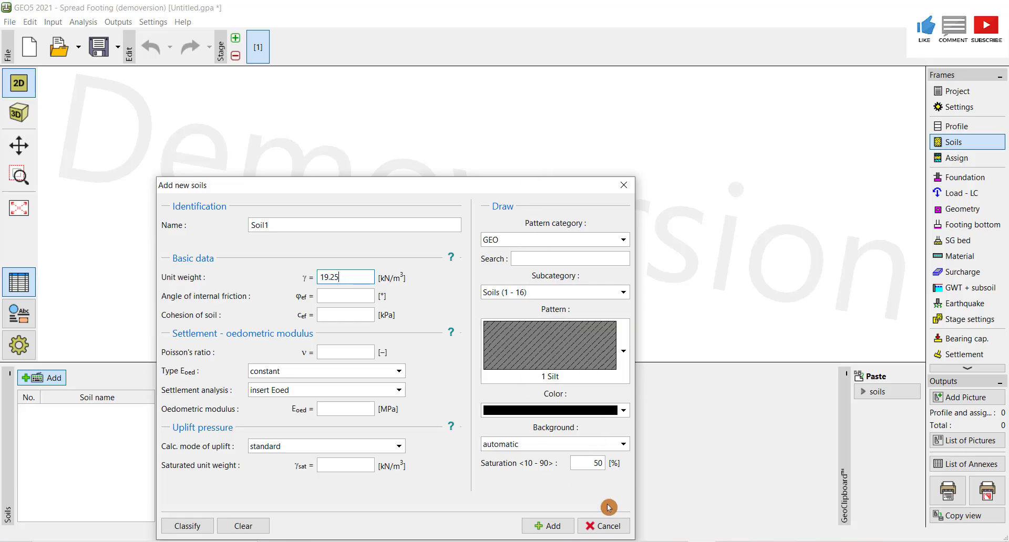
pyautogui.hotkey('alt', 'Tab')
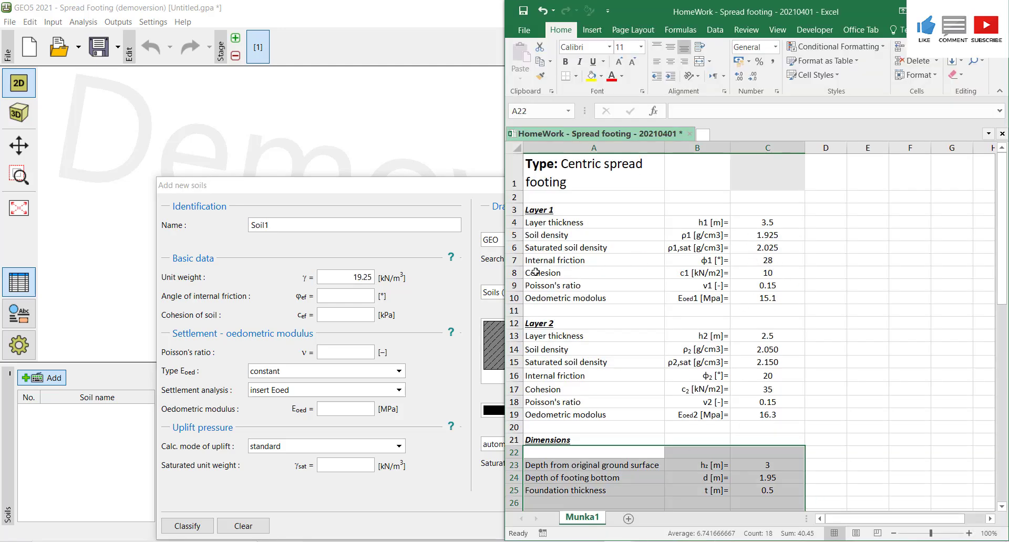
# - Set the soil's angle of internal friction to 28°
pyautogui.click(359, 293)
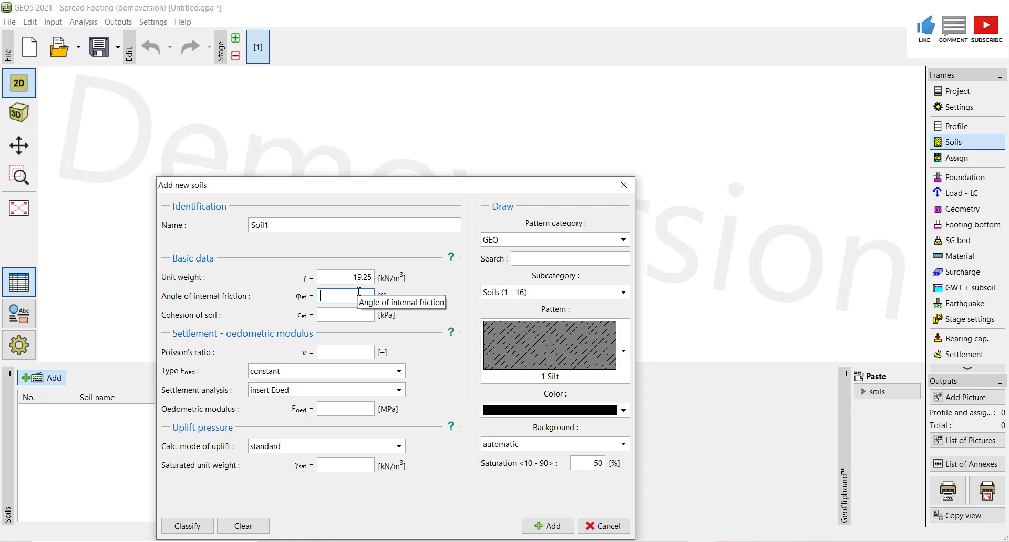
pyautogui.write('28')
pyautogui.click(605, 541)
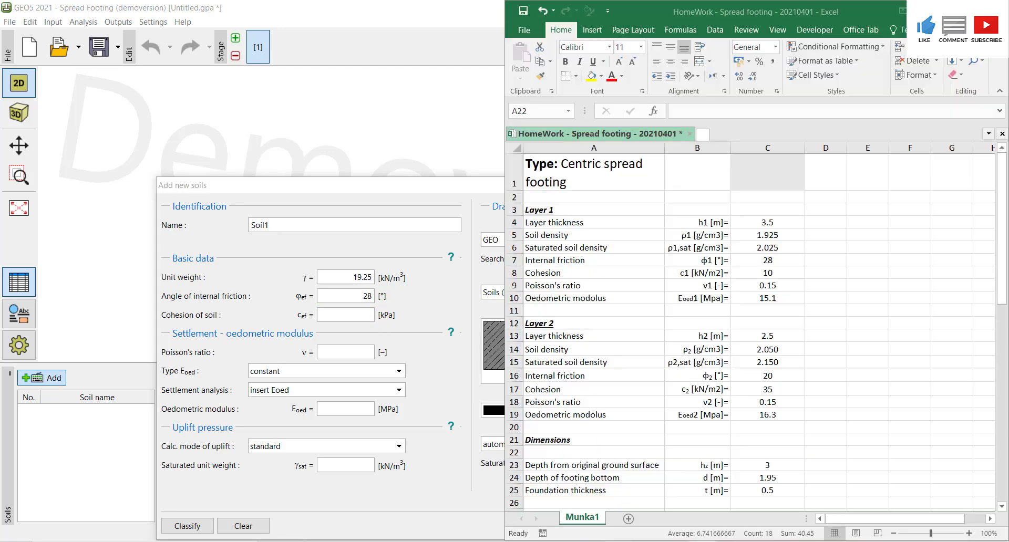
pyautogui.moveTo(594, 452); pyautogui.dragTo(768, 505)
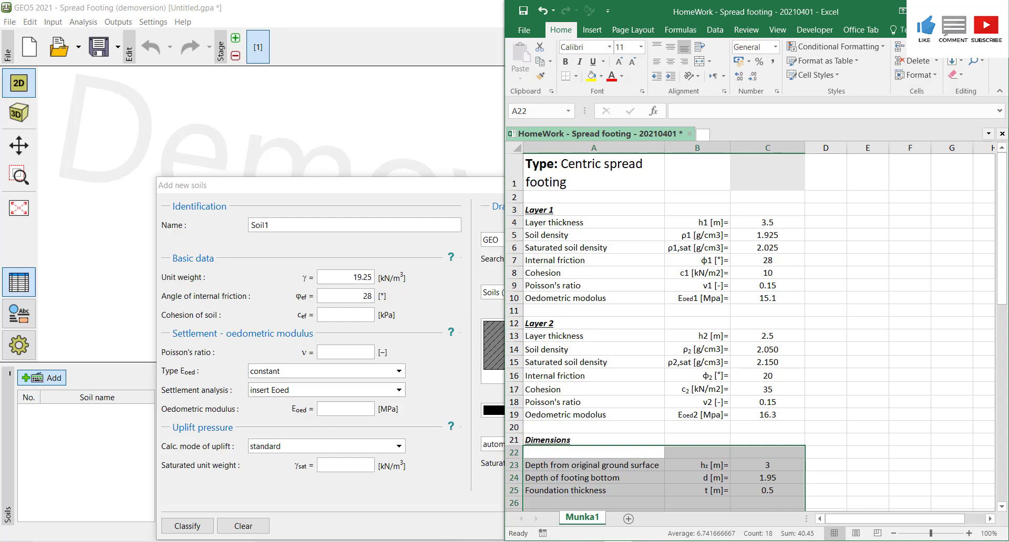
# - Set the soil's cohesion to 10 kPa
pyautogui.click(359, 315)
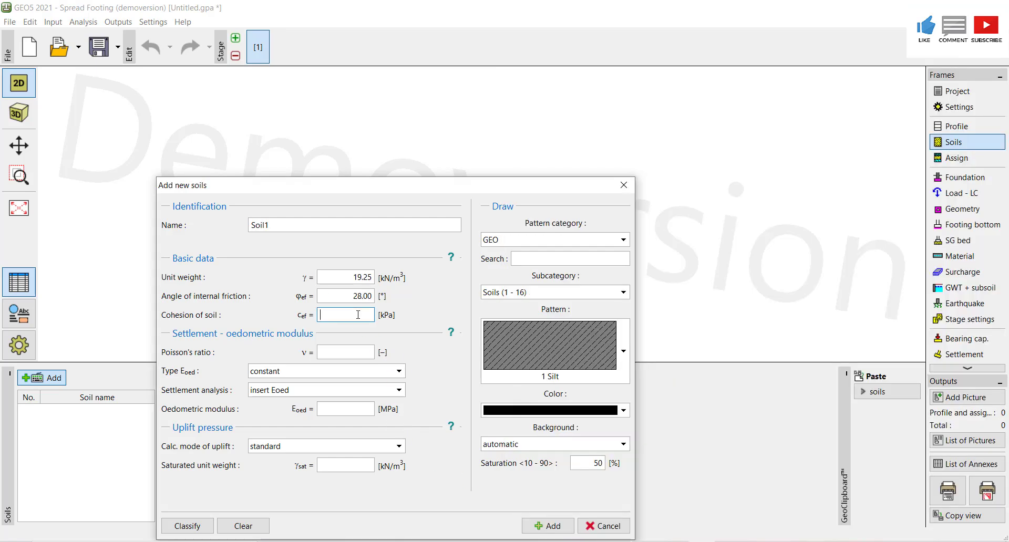
pyautogui.write('10')
pyautogui.click(343, 362)
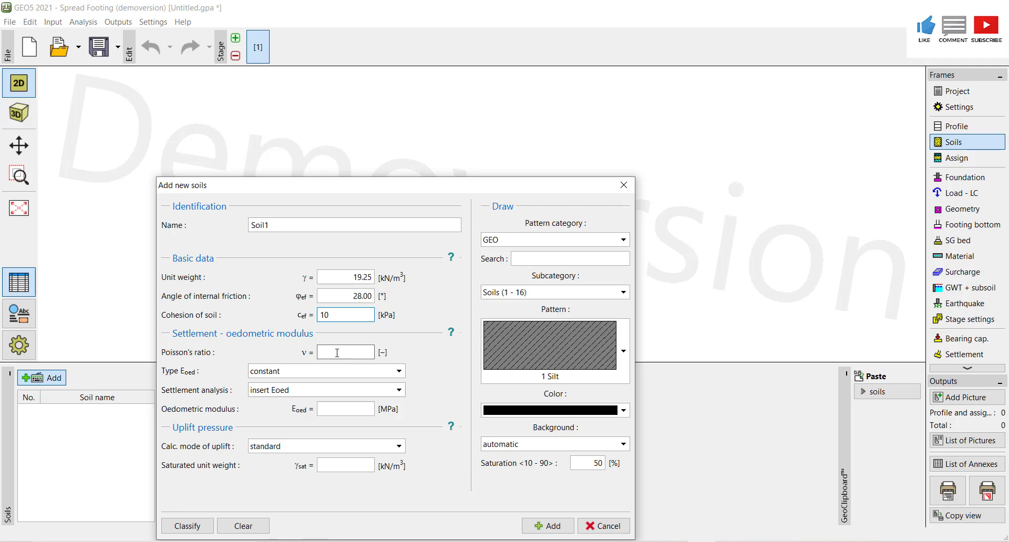
# - Set the soil's Poisson's ratio to 0.15
pyautogui.click(637, 538)
pyautogui.moveTo(594, 452); pyautogui.dragTo(768, 504)
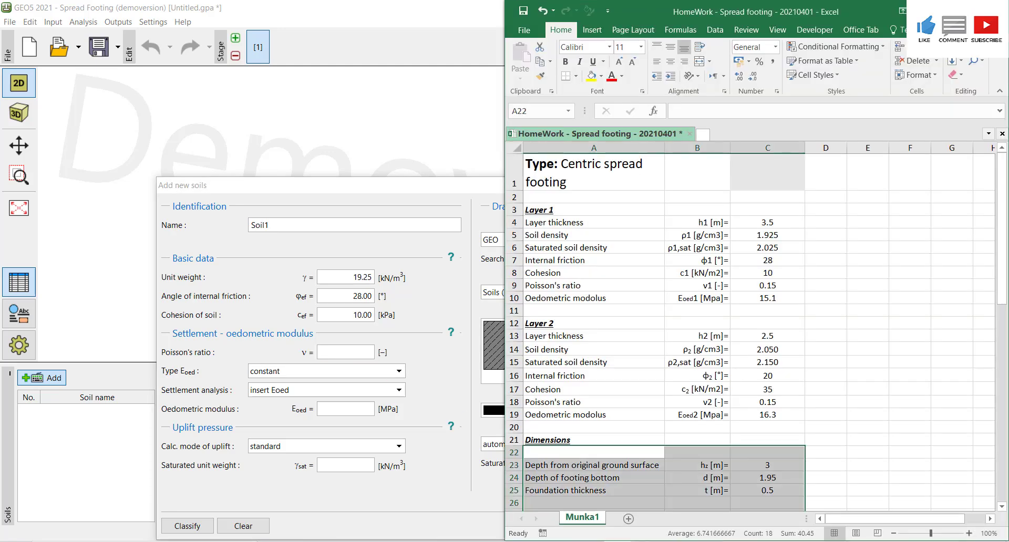
pyautogui.click(346, 351)
pyautogui.write('0.')
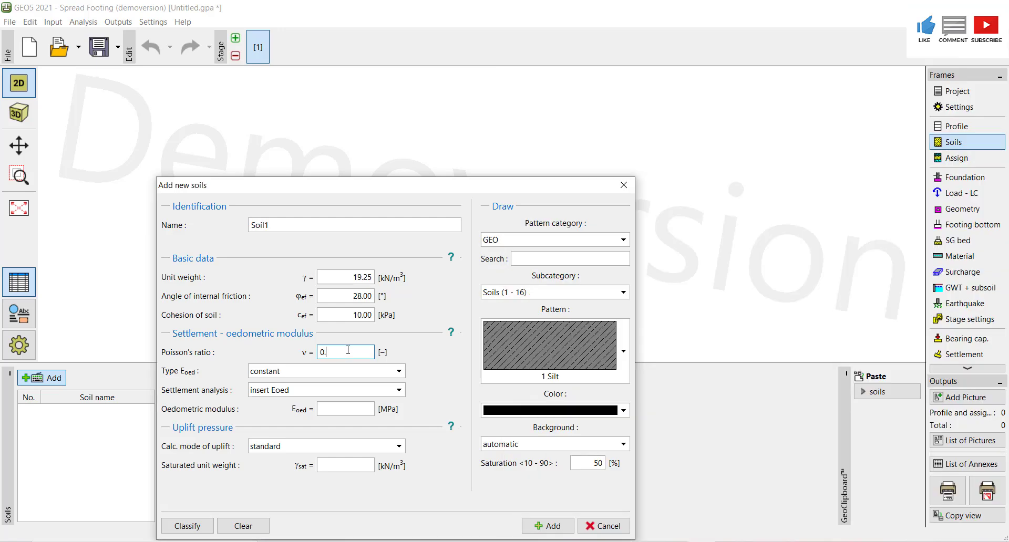
pyautogui.write('15')
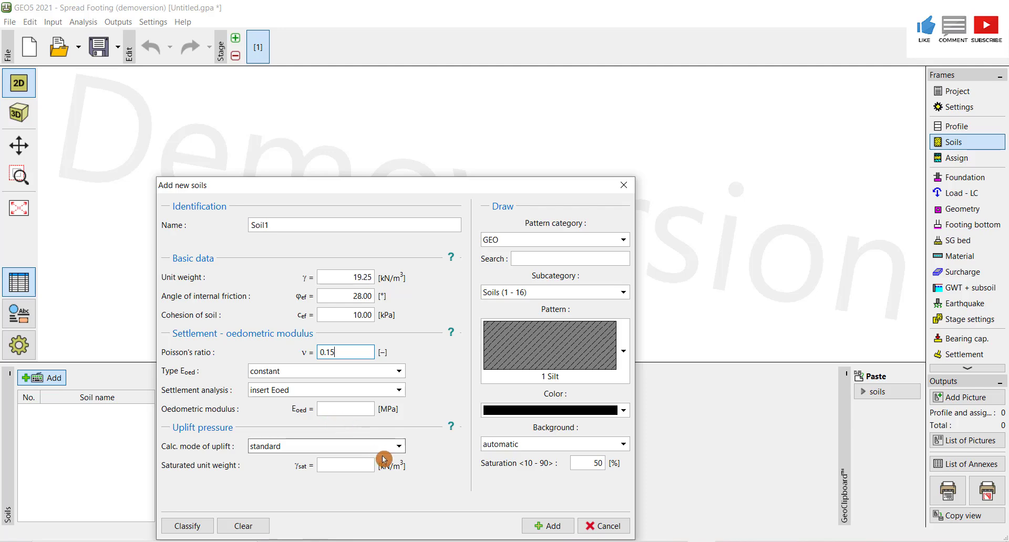
# - Set the oedometric modulus to 15.1 MPa and keep the uplift calculation mode standard
pyautogui.hotkey('alt', 'Tab')
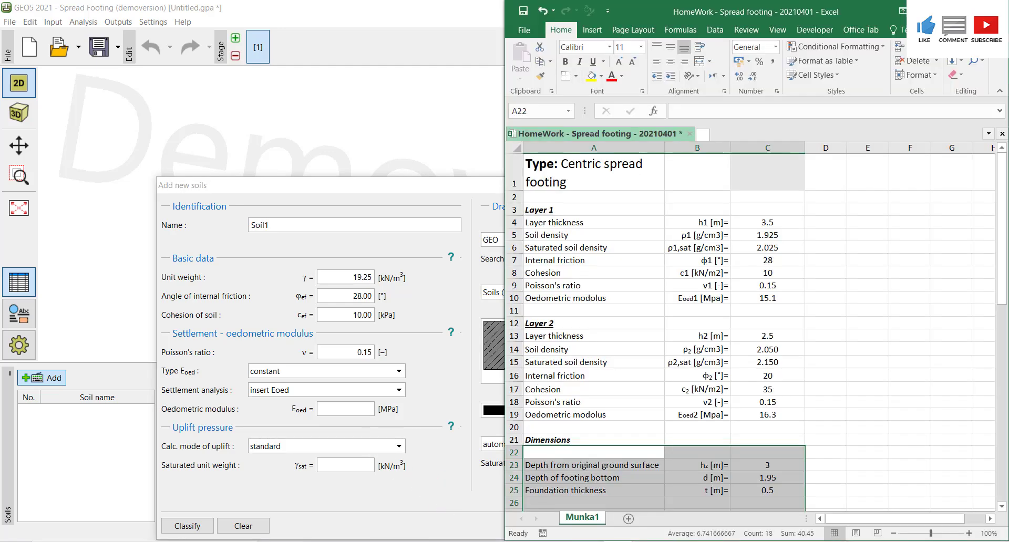
pyautogui.click(339, 409)
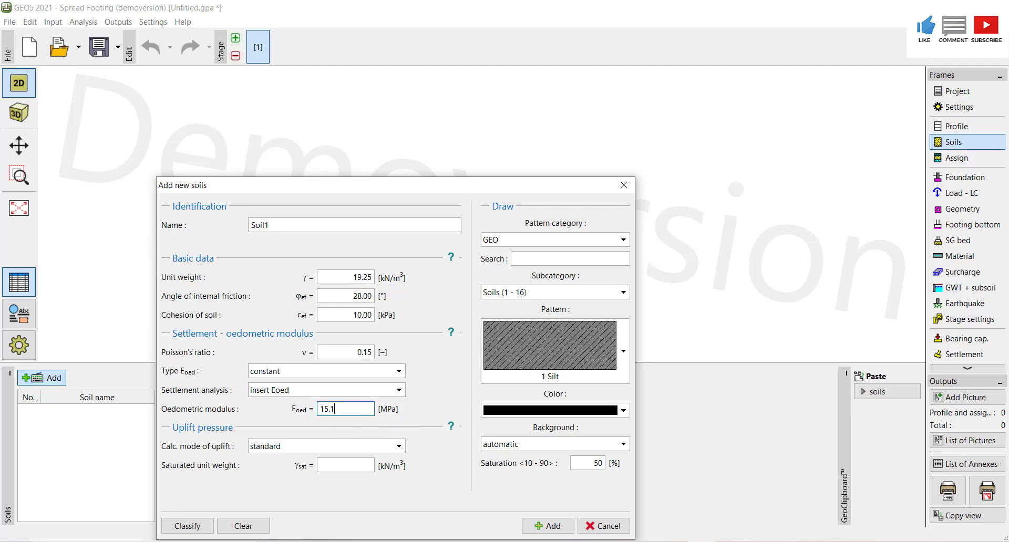
pyautogui.write('15.1')
pyautogui.click(399, 450)
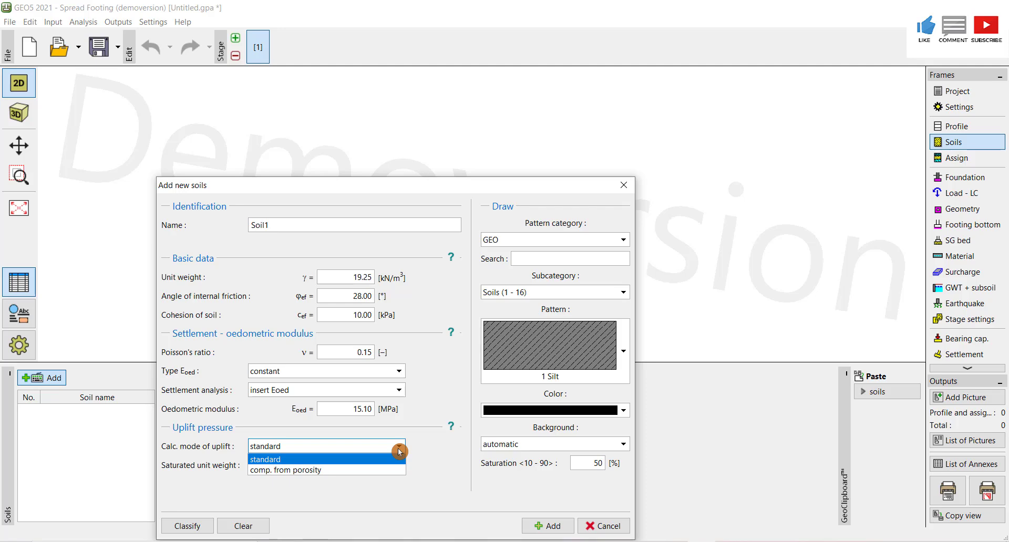
pyautogui.click(399, 447)
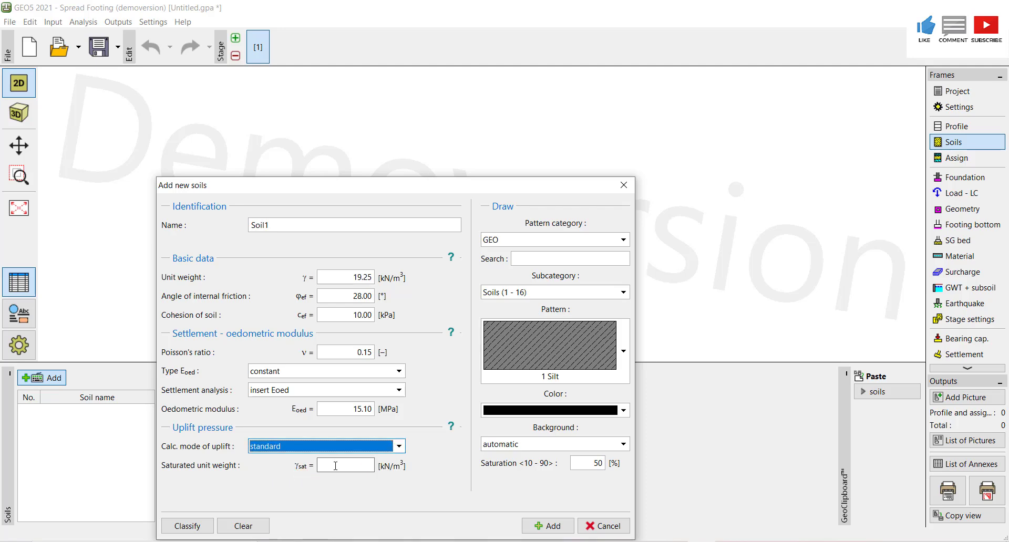
# - Set the saturated unit weight to 20.25 kN/m3
pyautogui.hotkey('alt', 'Tab')
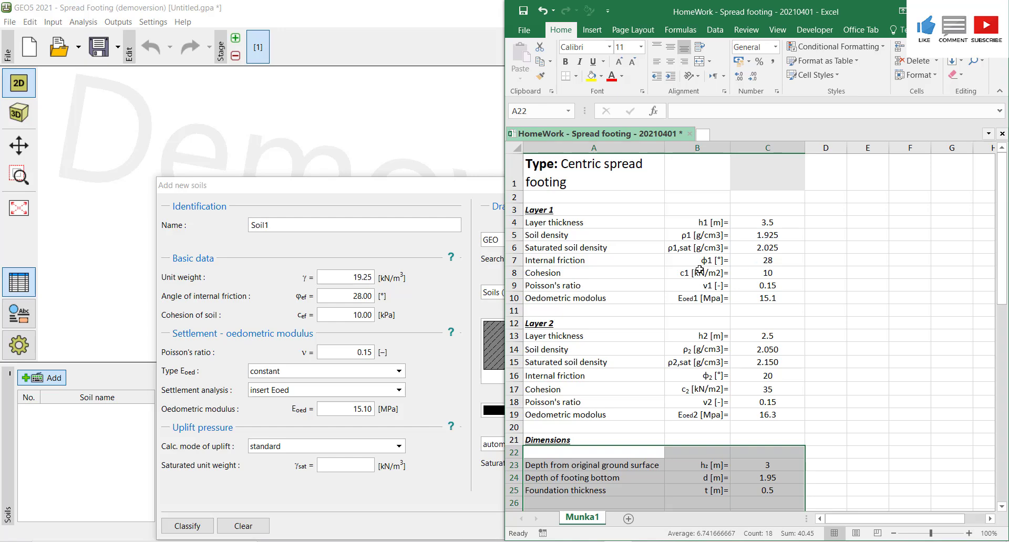
pyautogui.click(351, 465)
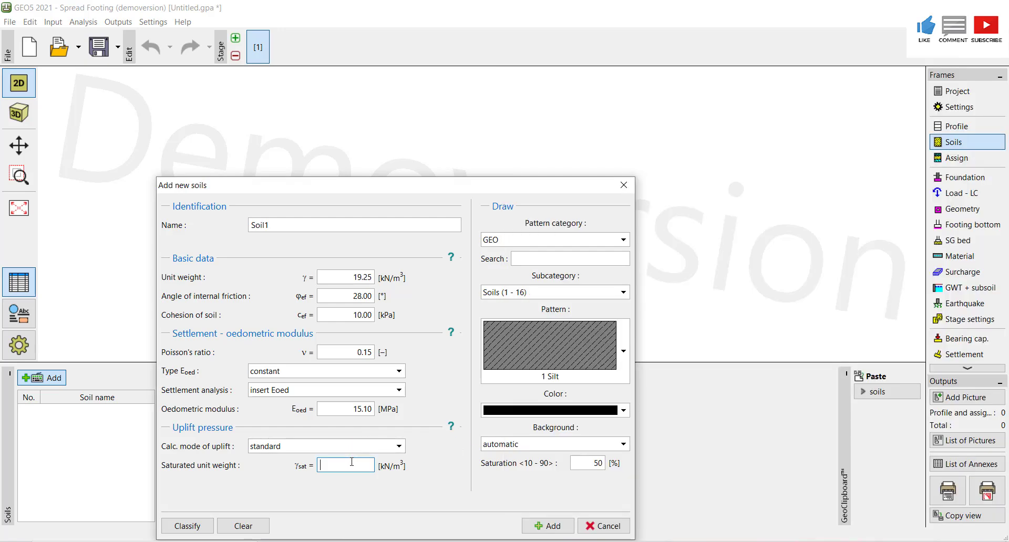
pyautogui.write('20.')
pyautogui.write('25')
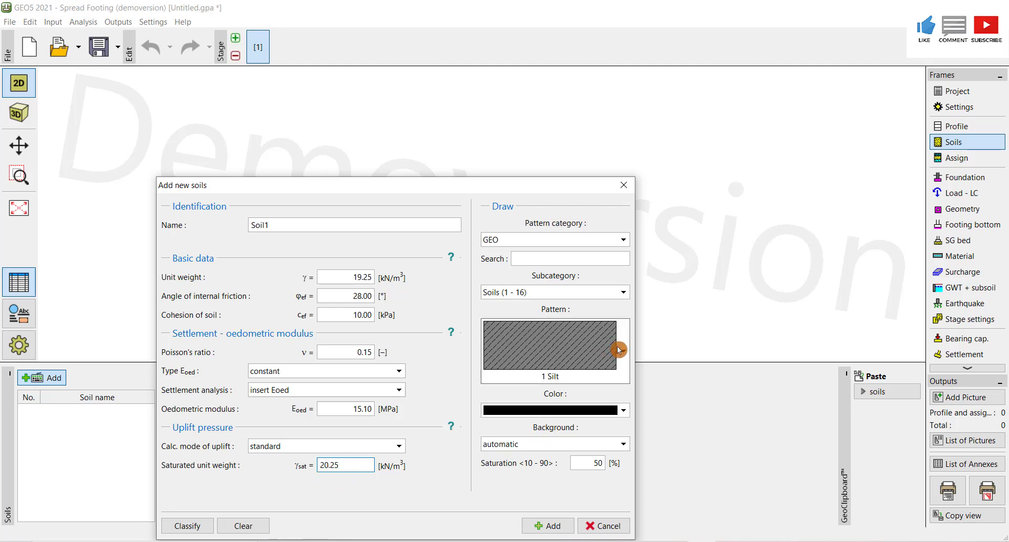
# - Set the first soil's pattern colour to orange and add Soil1 to the soil list
pyautogui.click(619, 412)
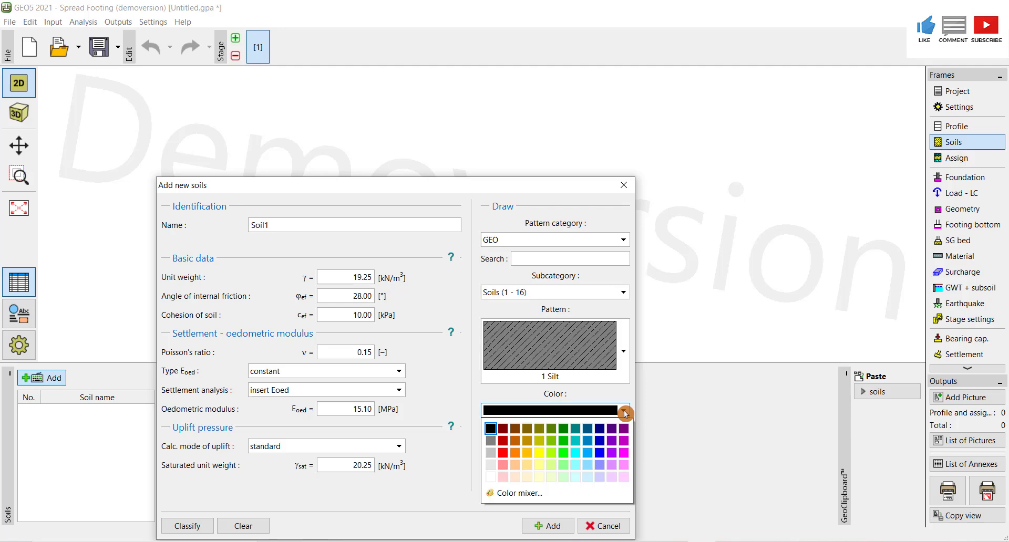
pyautogui.click(515, 453)
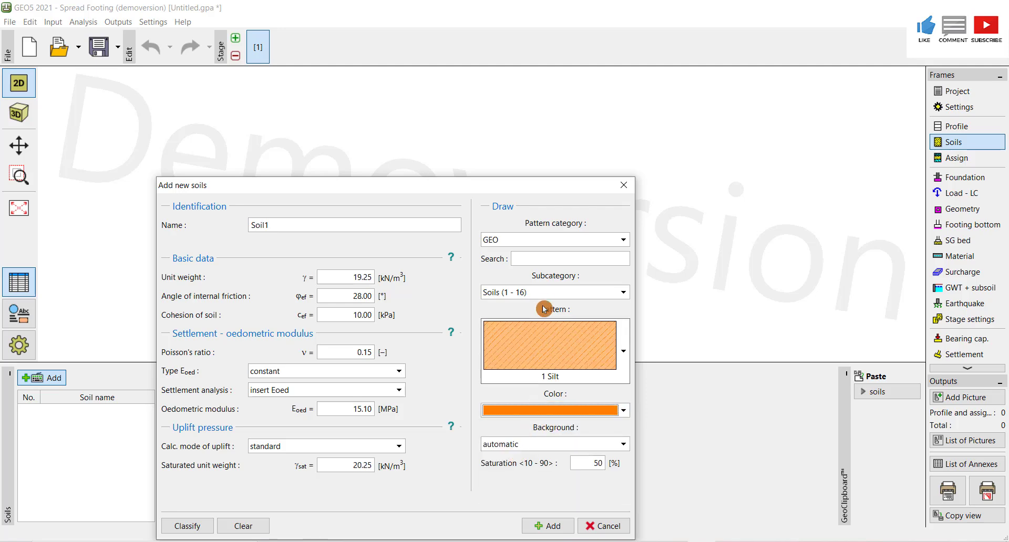
pyautogui.click(550, 527)
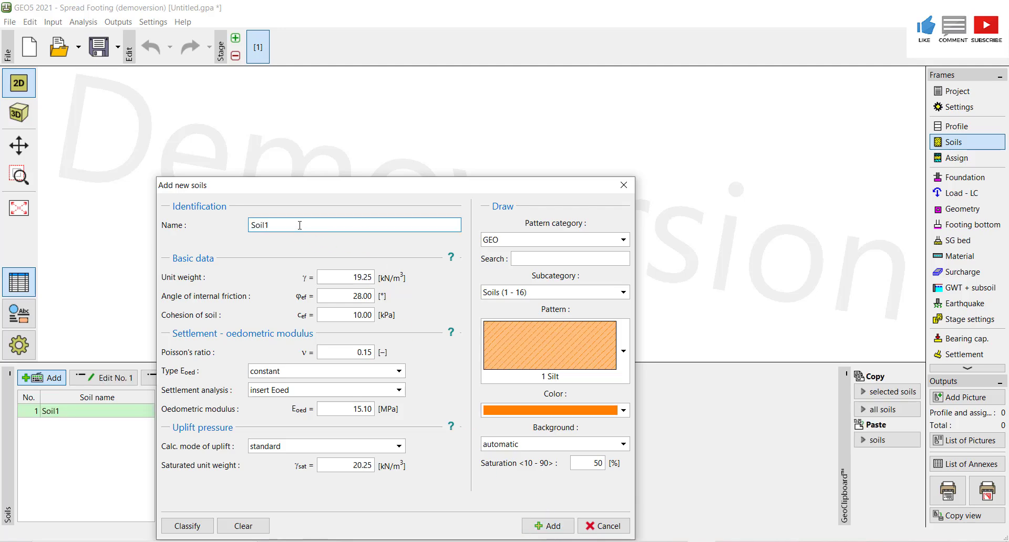
# - Name the next new soil Soil2
pyautogui.press('BackSpace')
pyautogui.write('2')
pyautogui.press('Tab')
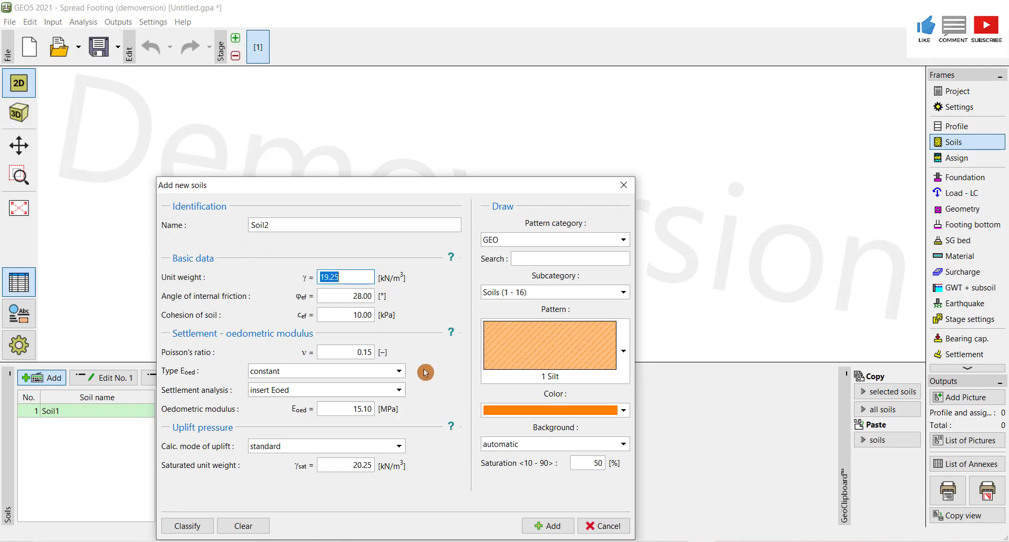
# - Check Layer 2 values in the spreadsheet and set Soil2's unit weight to 20.50 kN/m3
pyautogui.click(614, 541)
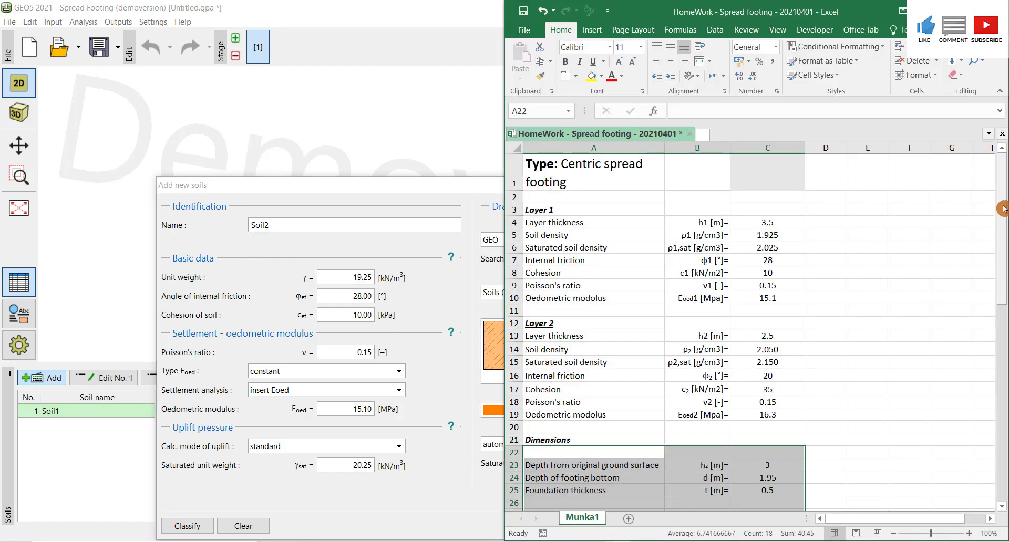
pyautogui.moveTo(1005, 209); pyautogui.dragTo(1004, 226)
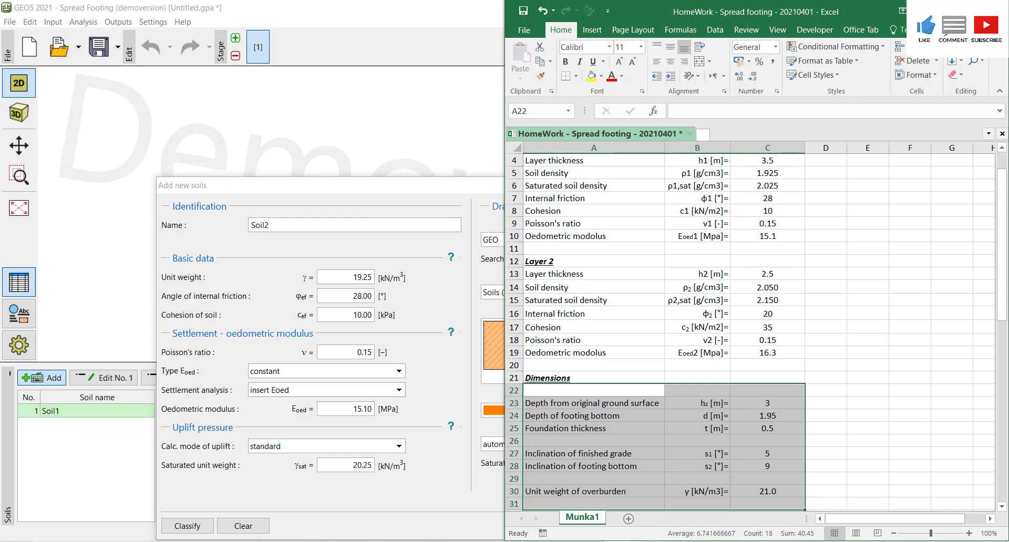
pyautogui.click(649, 541)
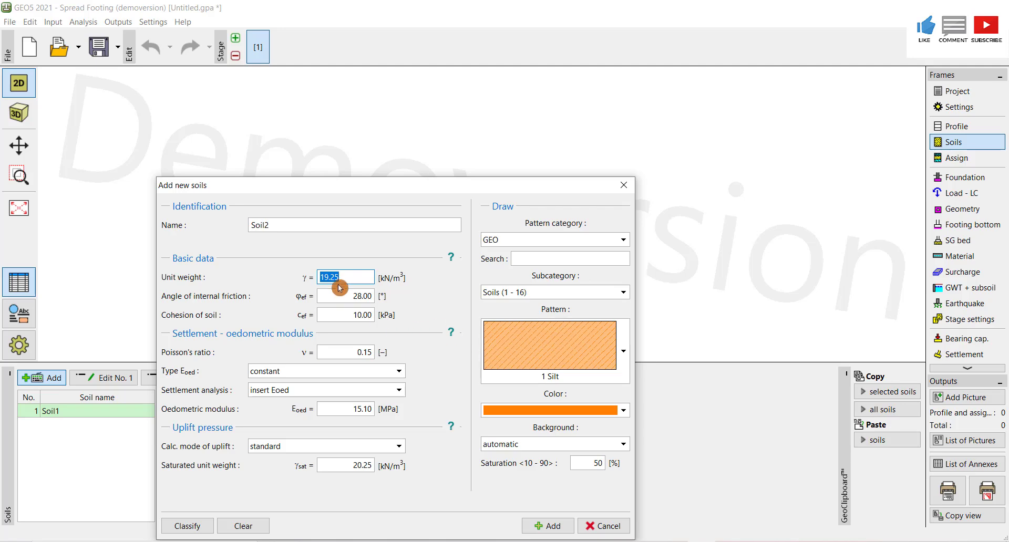
pyautogui.write('20.5')
pyautogui.press('Tab')
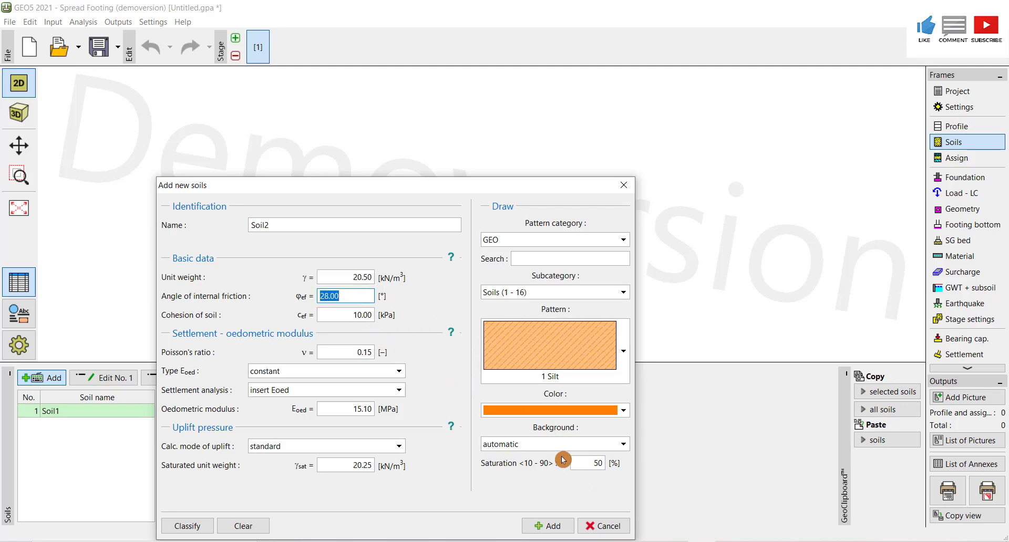
# - Set Soil2's angle of internal friction to 20°
pyautogui.click(643, 541)
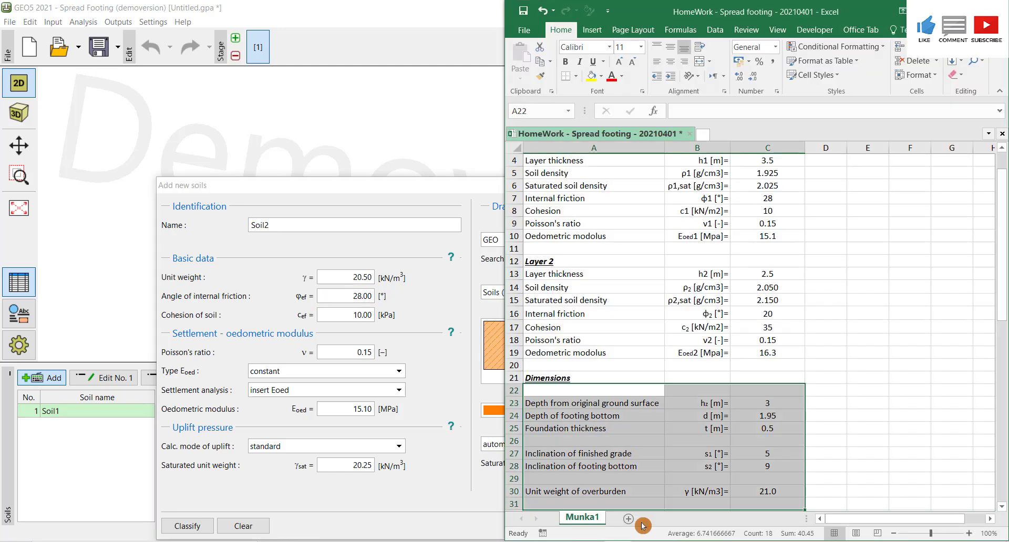
pyautogui.click(364, 296)
pyautogui.write('20')
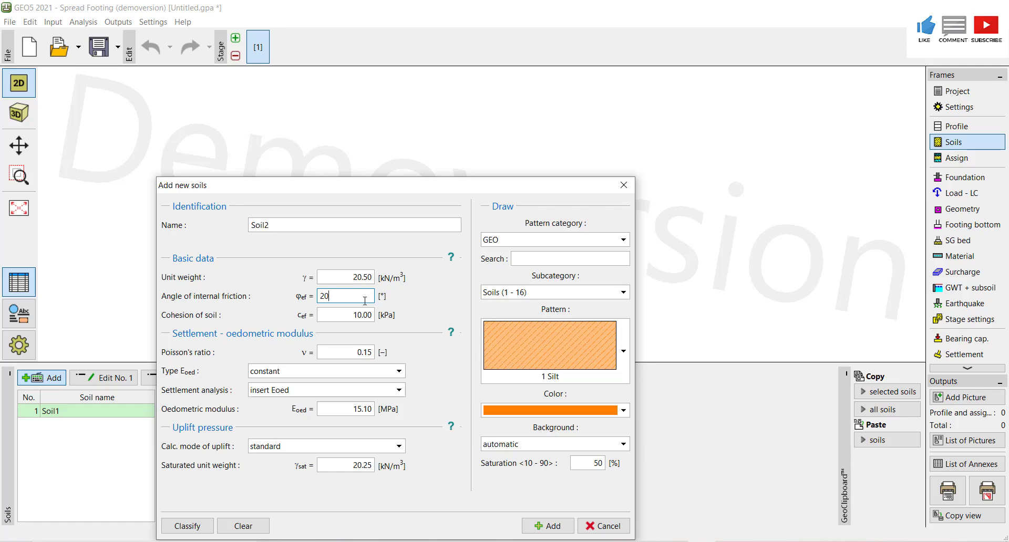
# - Set Soil2's cohesion to 35 kPa
pyautogui.click(365, 314)
pyautogui.click(652, 541)
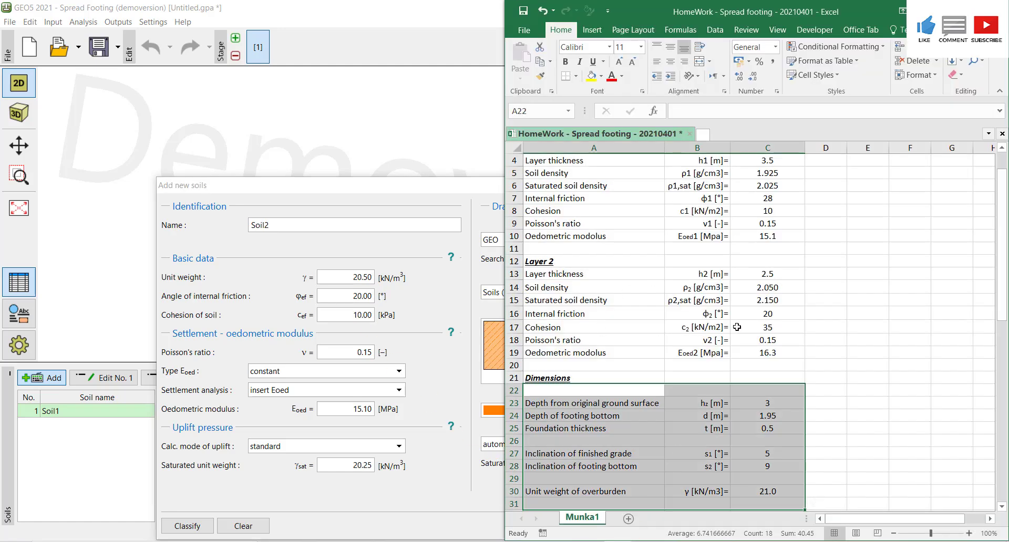
pyautogui.click(359, 314)
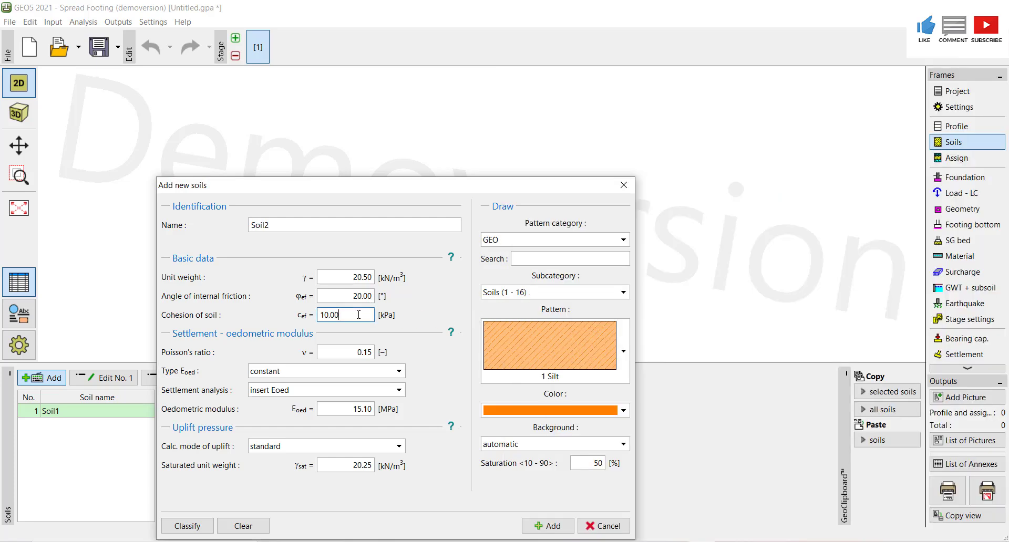
pyautogui.write('5')
pyautogui.press('BackSpace')
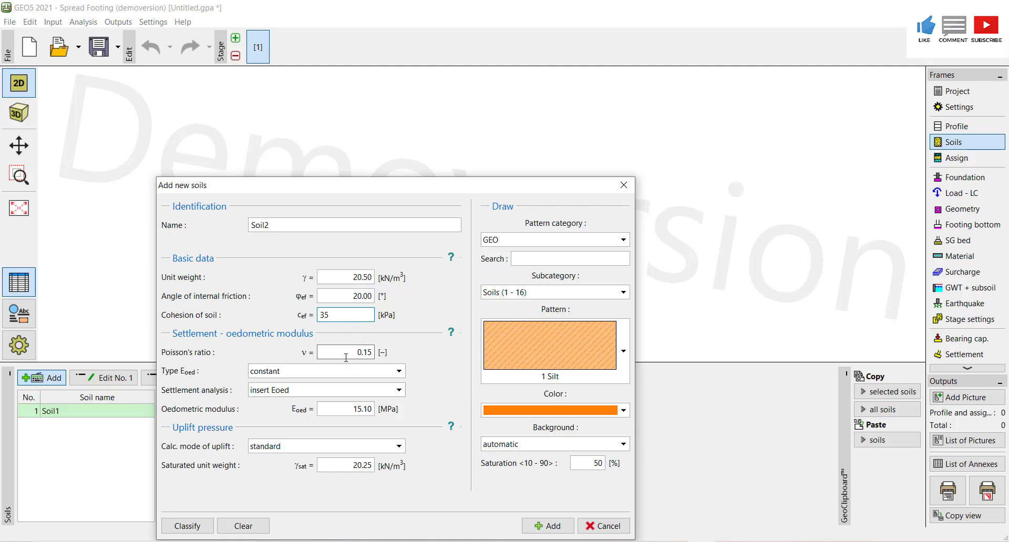
# - Set Soil2's oedometric modulus to 16.3 MPa after checking the spreadsheet
pyautogui.hotkey('alt', 'Tab')
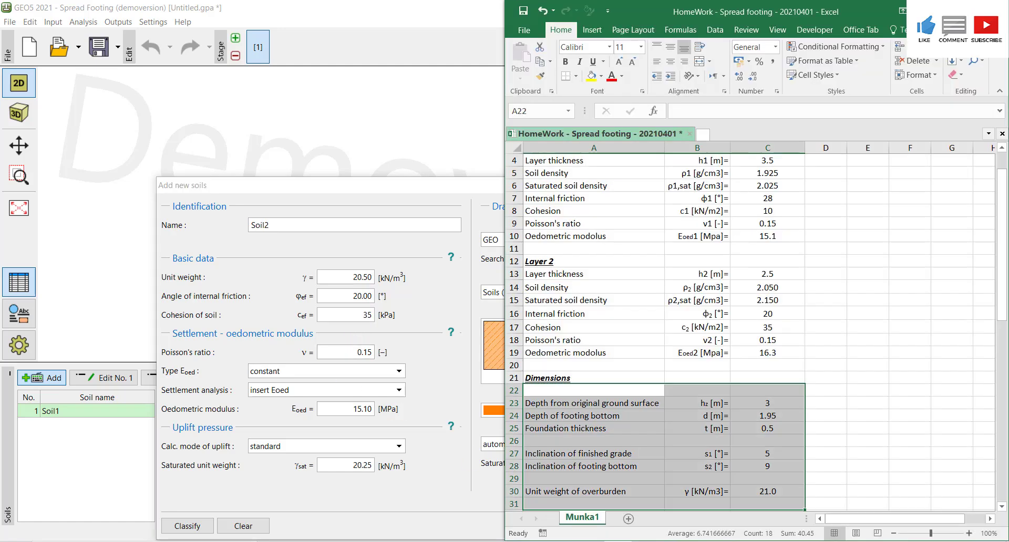
pyautogui.hotkey('alt', 'Tab')
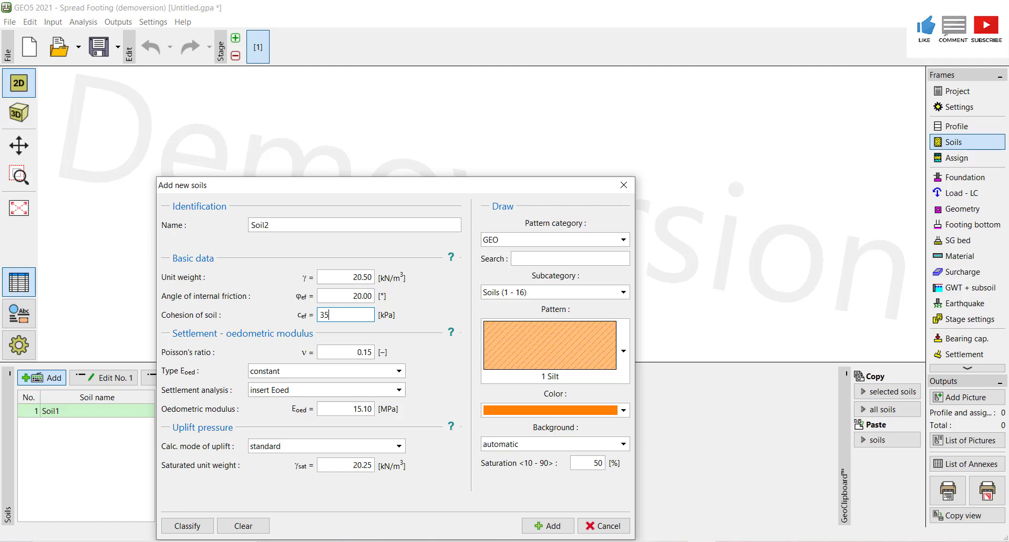
pyautogui.hotkey('alt', 'Tab')
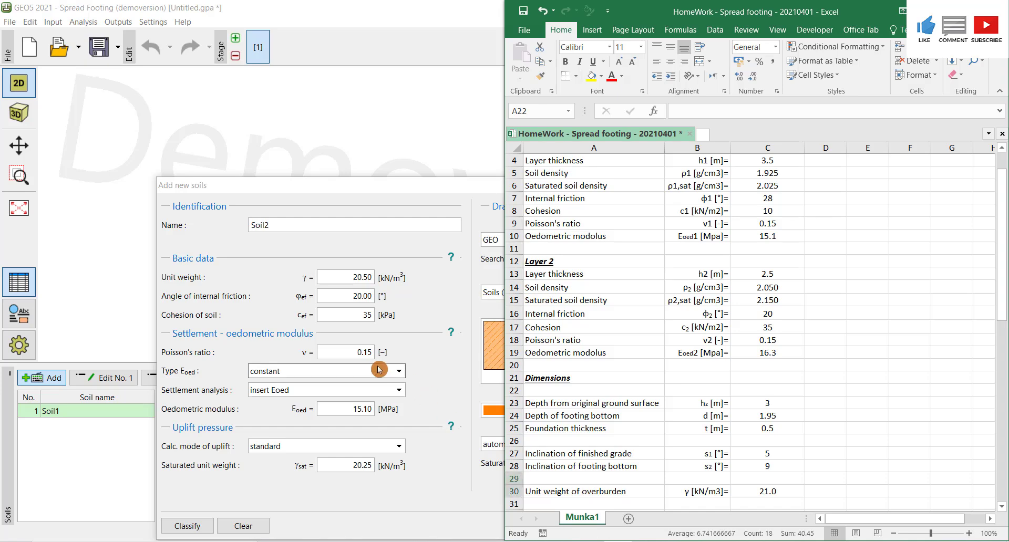
pyautogui.click(354, 412)
pyautogui.write('16.3')
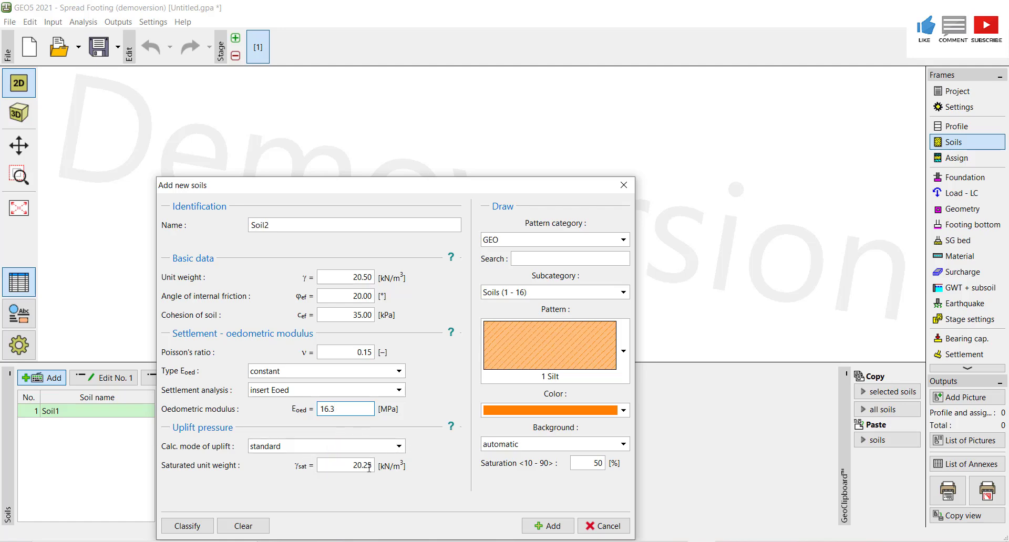
# - Set Soil2's saturated unit weight to 21.5 kN/m3
pyautogui.hotkey('alt', 'Tab')
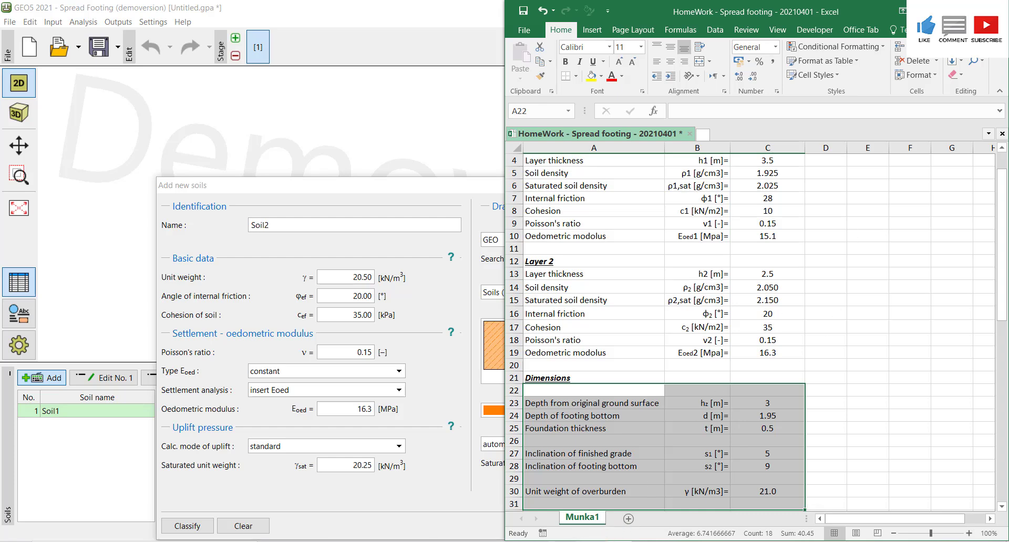
pyautogui.click(347, 467)
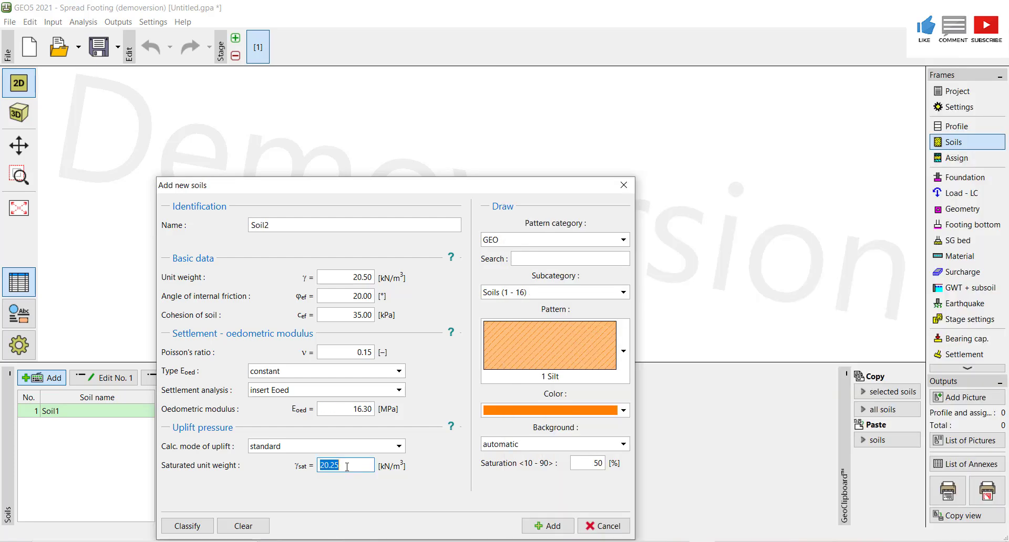
pyautogui.write('2')
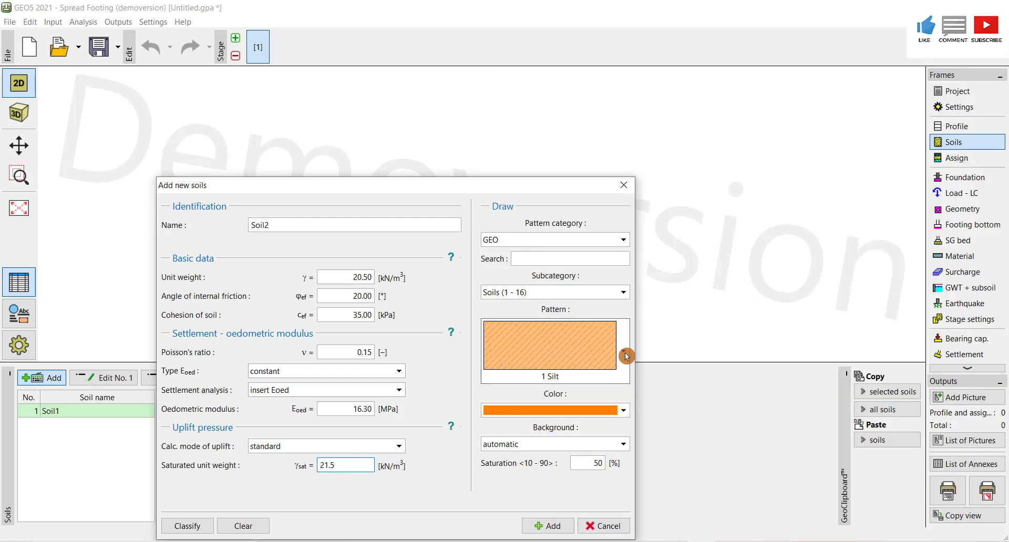
# - Set Soil2's pattern colour to brown, add the soil, and close the new soils dialog
pyautogui.click(623, 411)
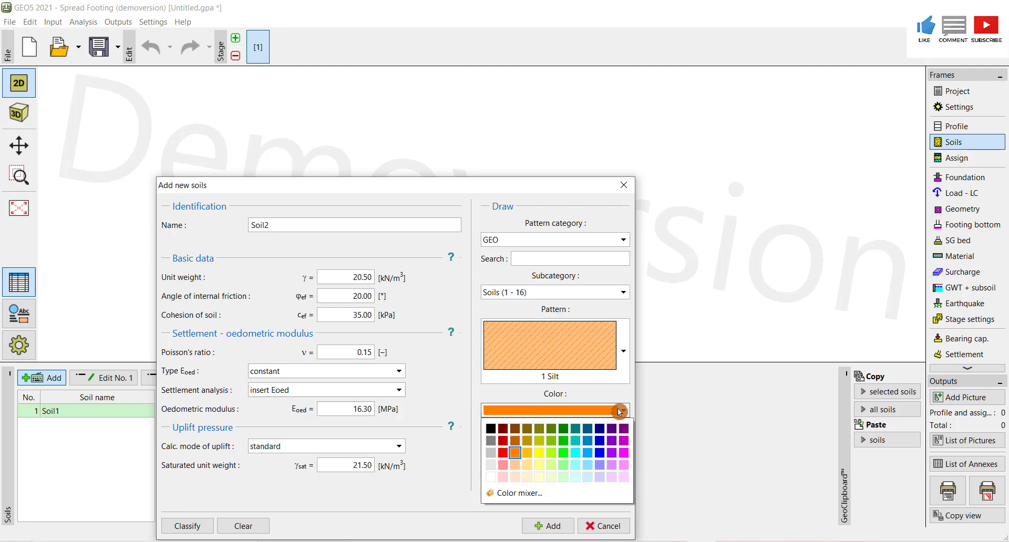
pyautogui.click(527, 429)
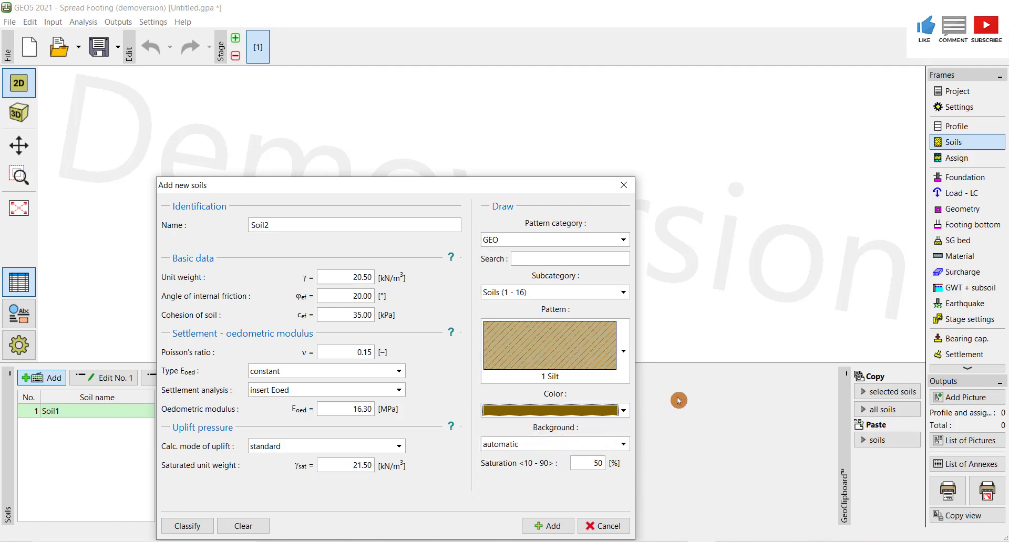
pyautogui.click(551, 527)
pyautogui.click(605, 527)
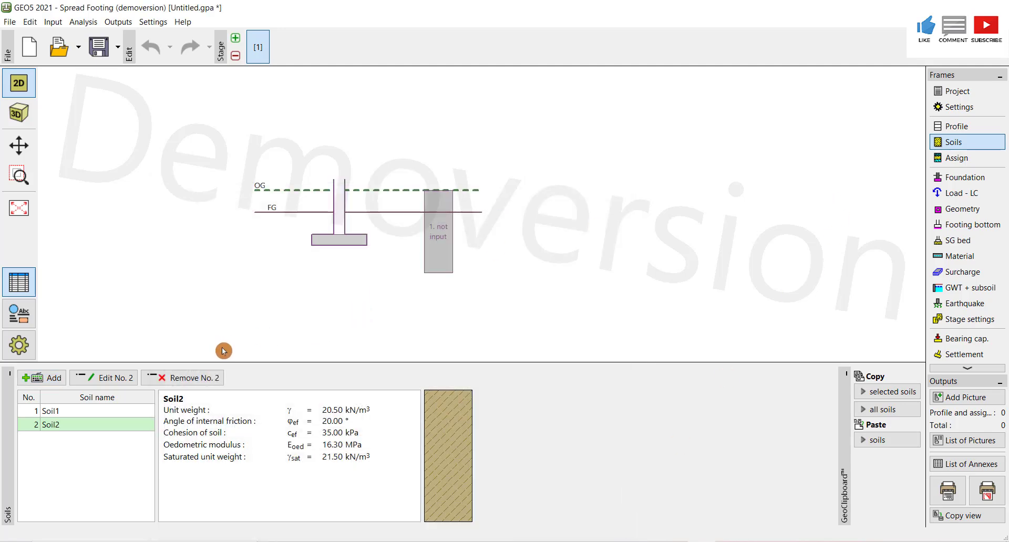
# - Assign Soil1 to the first profile layer and Soil2 to the second layer
pyautogui.click(967, 159)
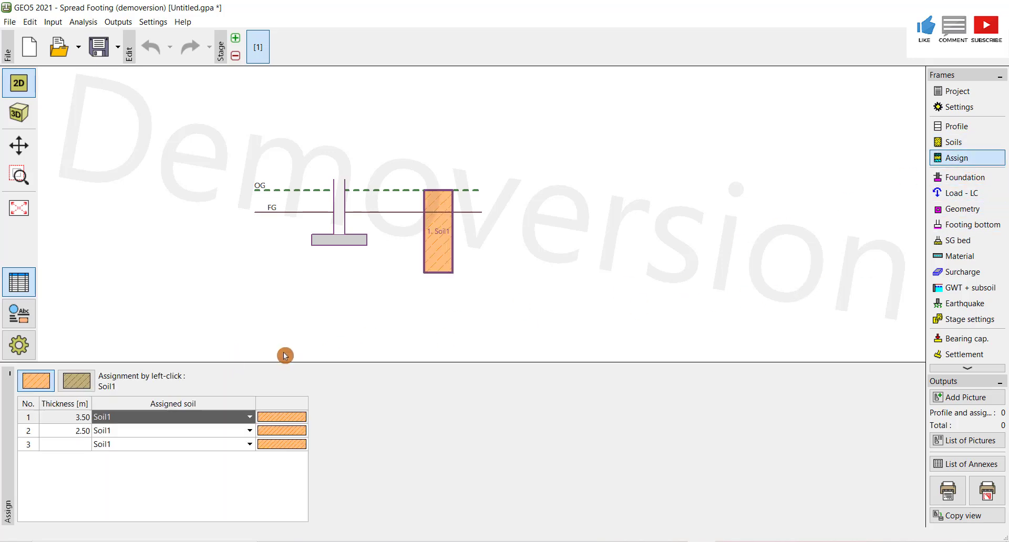
pyautogui.click(250, 418)
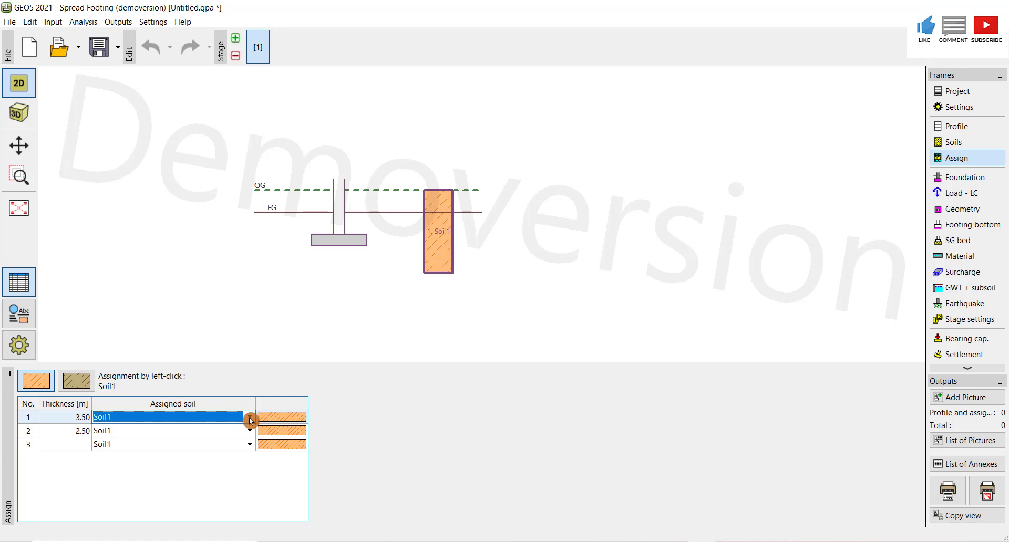
pyautogui.click(250, 420)
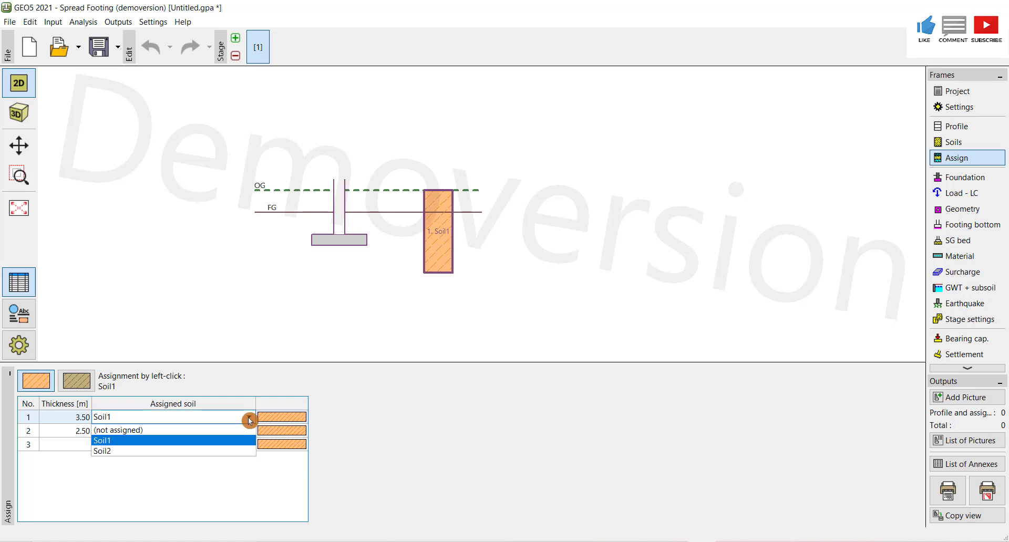
pyautogui.click(136, 444)
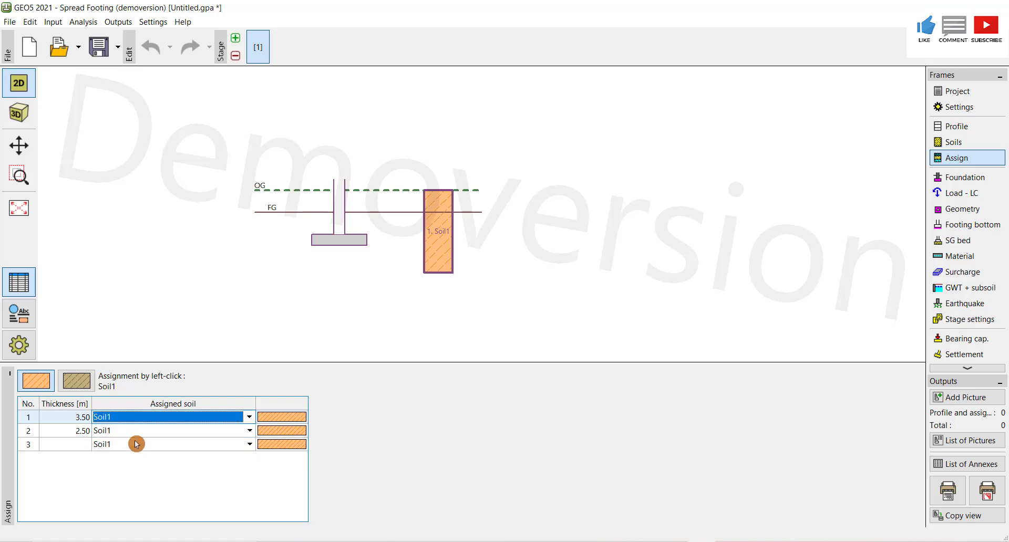
pyautogui.click(250, 432)
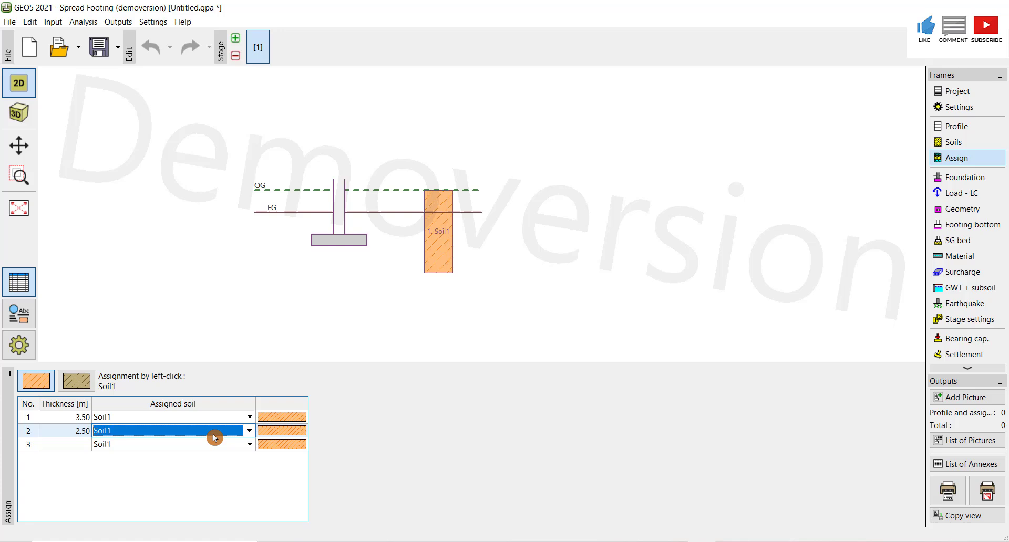
pyautogui.click(250, 432)
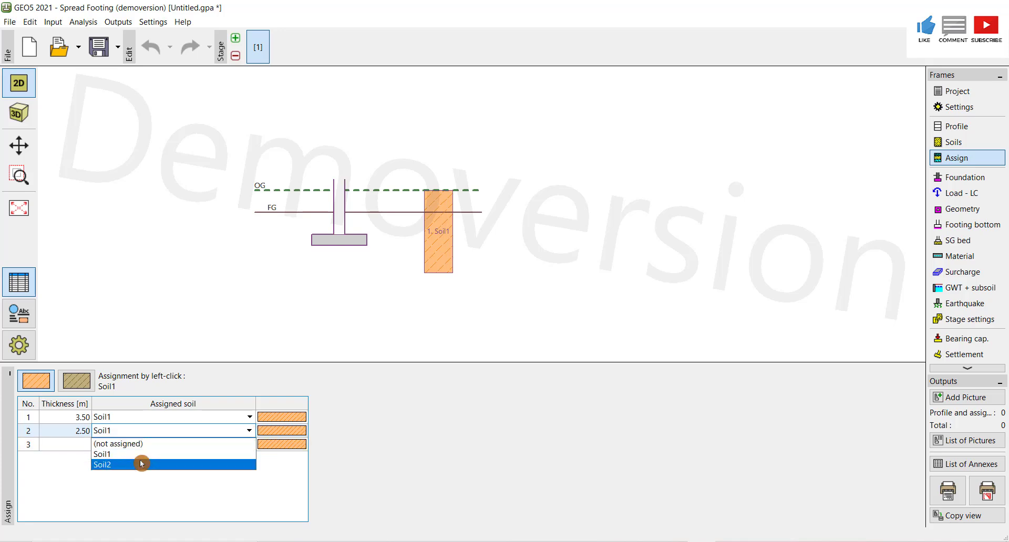
pyautogui.click(142, 467)
# - Assign Soil2 to the third profile layer
pyautogui.click(252, 447)
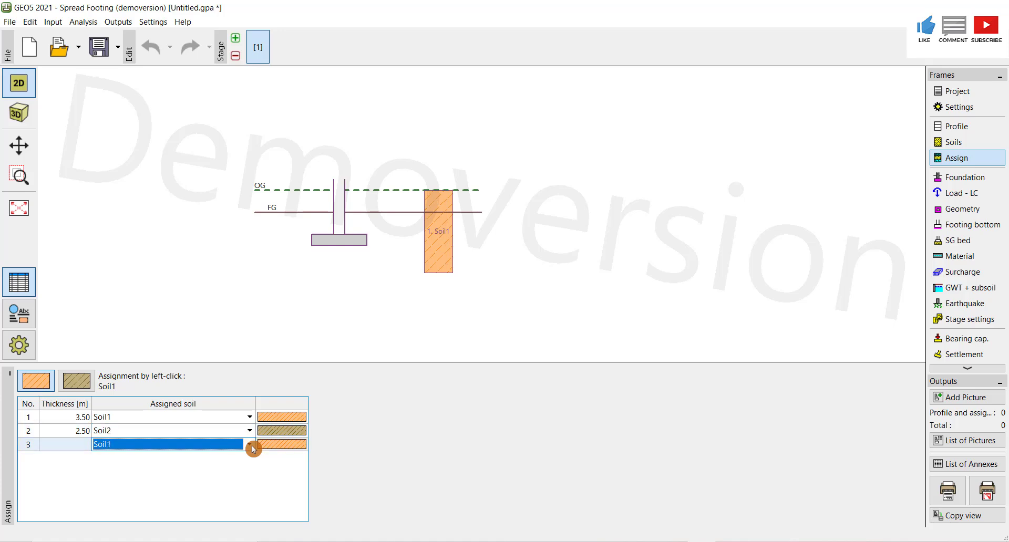
pyautogui.click(251, 444)
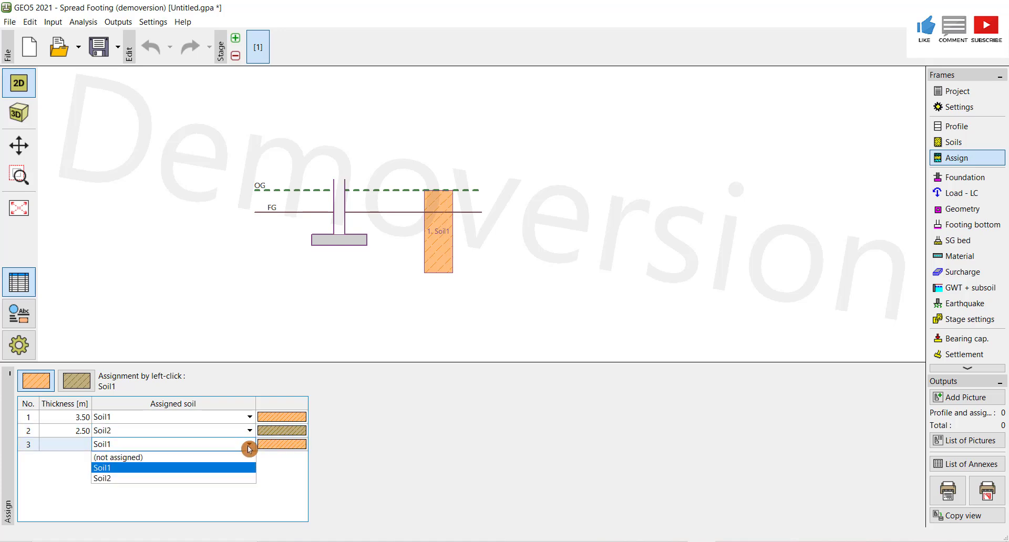
pyautogui.click(137, 476)
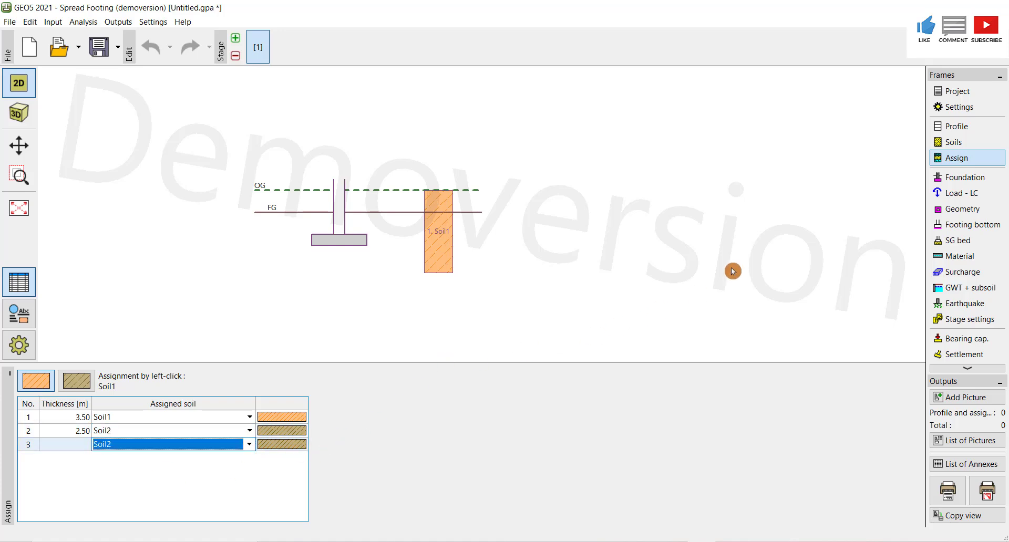
# - Open the foundation settings and set the type of foundation to eccentric spread footing
pyautogui.click(953, 180)
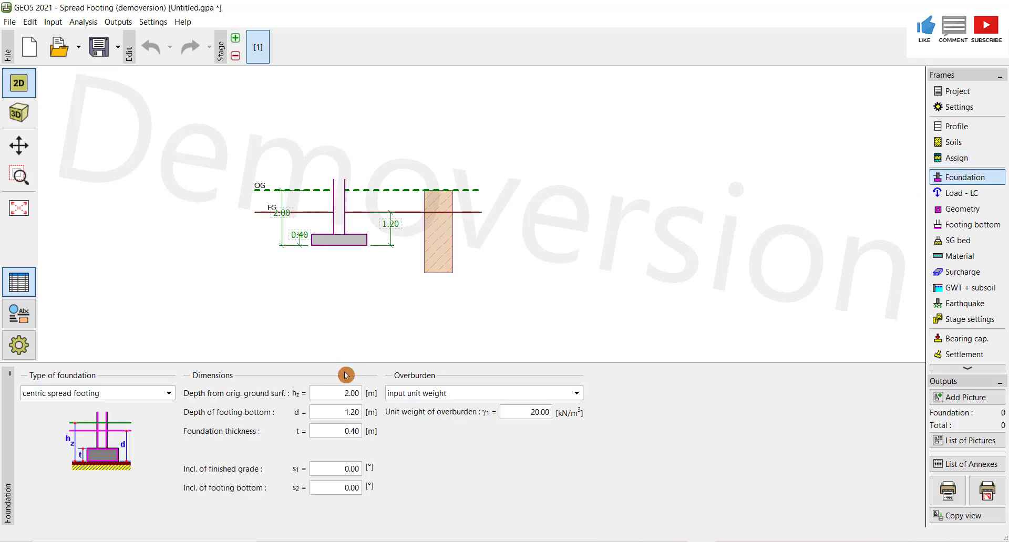
pyautogui.click(169, 395)
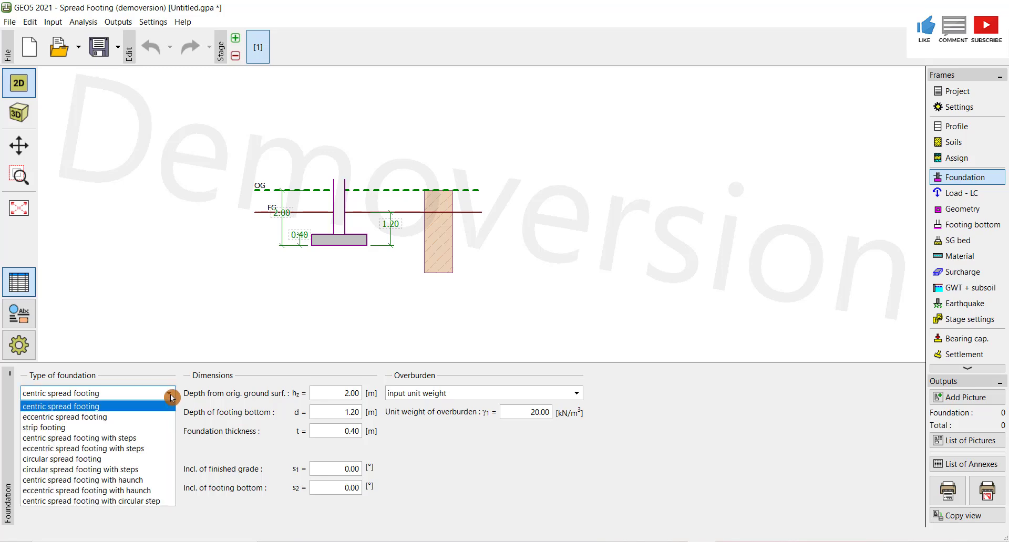
pyautogui.click(109, 421)
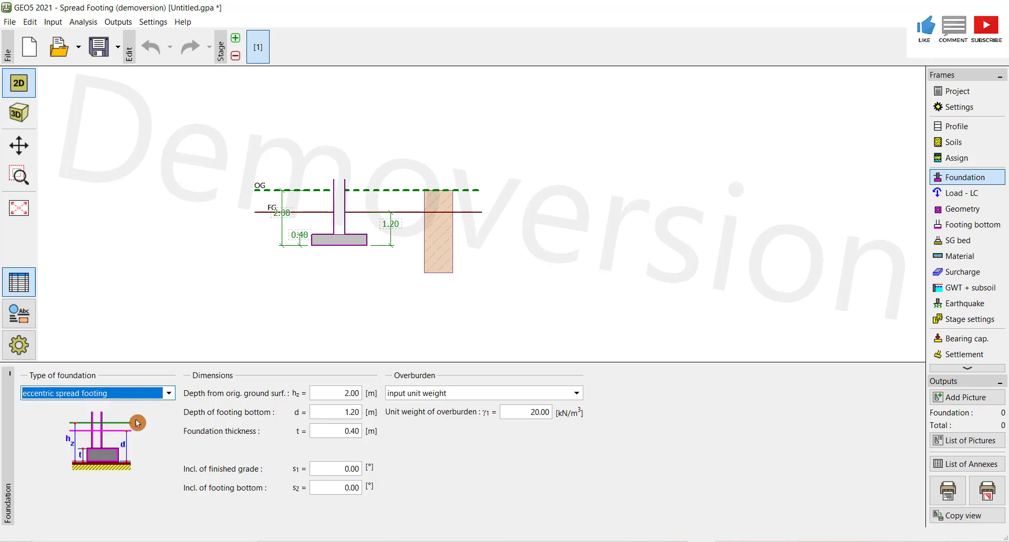
# - Change the type of foundation to centric spread footing
pyautogui.click(169, 393)
pyautogui.click(132, 421)
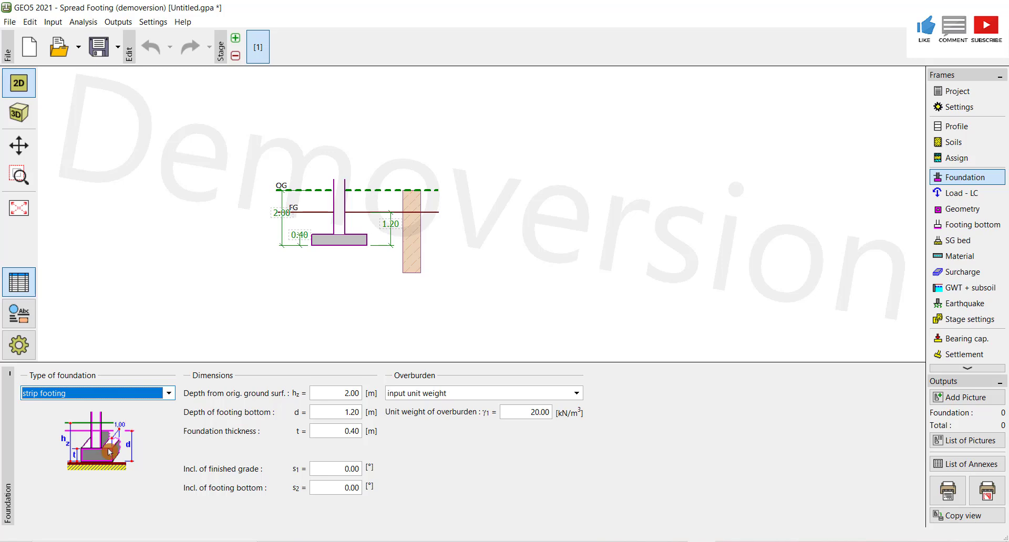
pyautogui.click(169, 393)
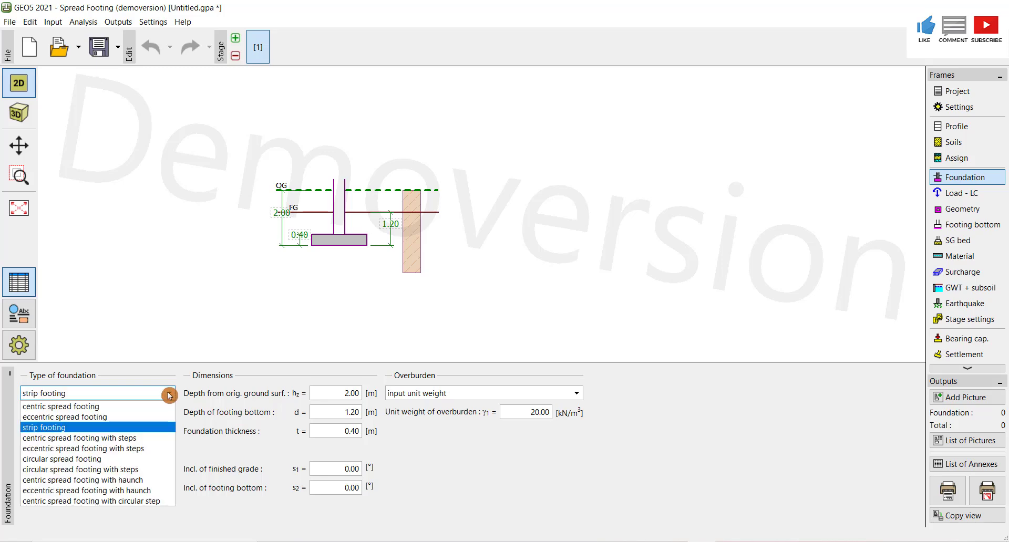
pyautogui.click(148, 440)
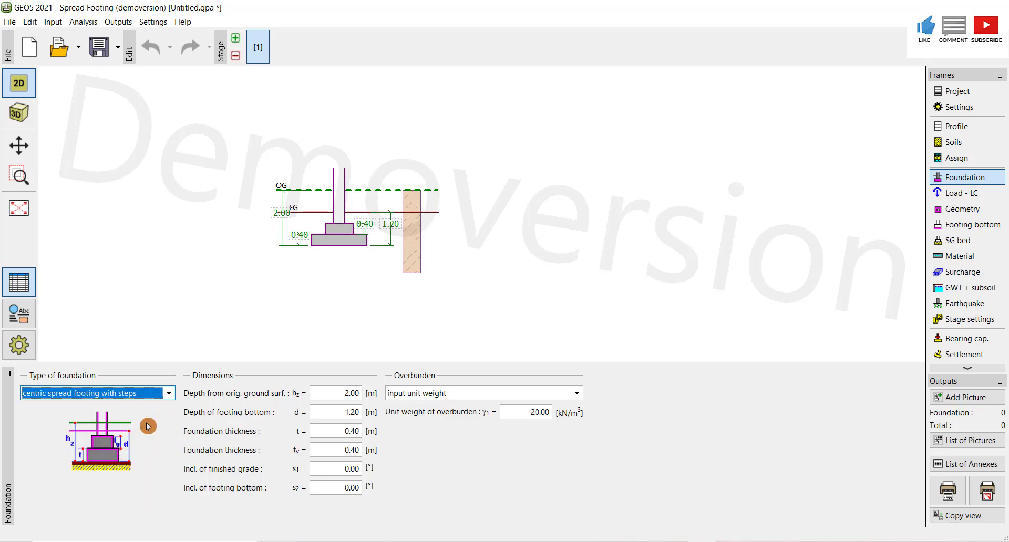
pyautogui.click(166, 395)
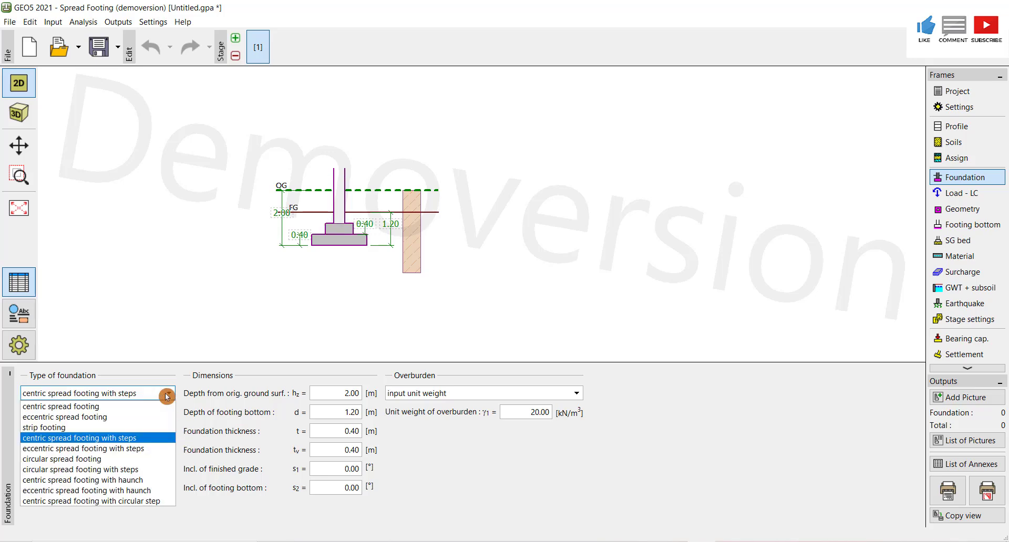
pyautogui.click(89, 407)
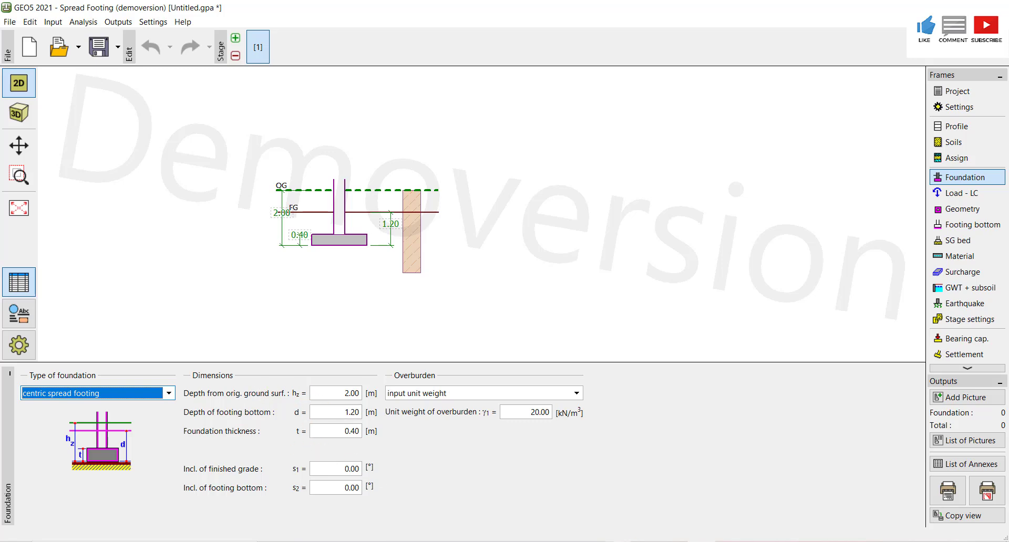
# - Set the depth from the original ground surface to 3 m, using the spreadsheet's dimension data
pyautogui.click(622, 463)
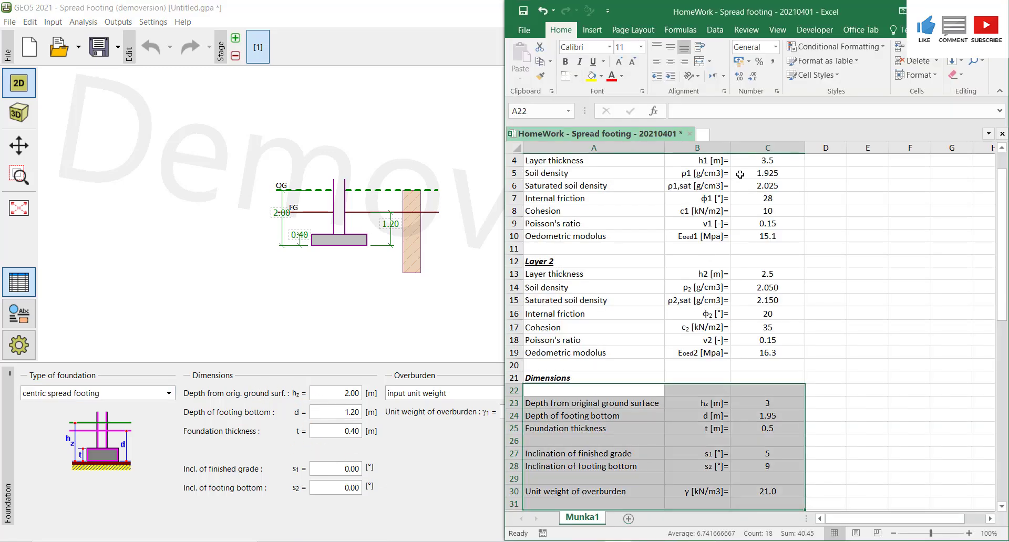
pyautogui.moveTo(1002, 213); pyautogui.dragTo(1004, 260)
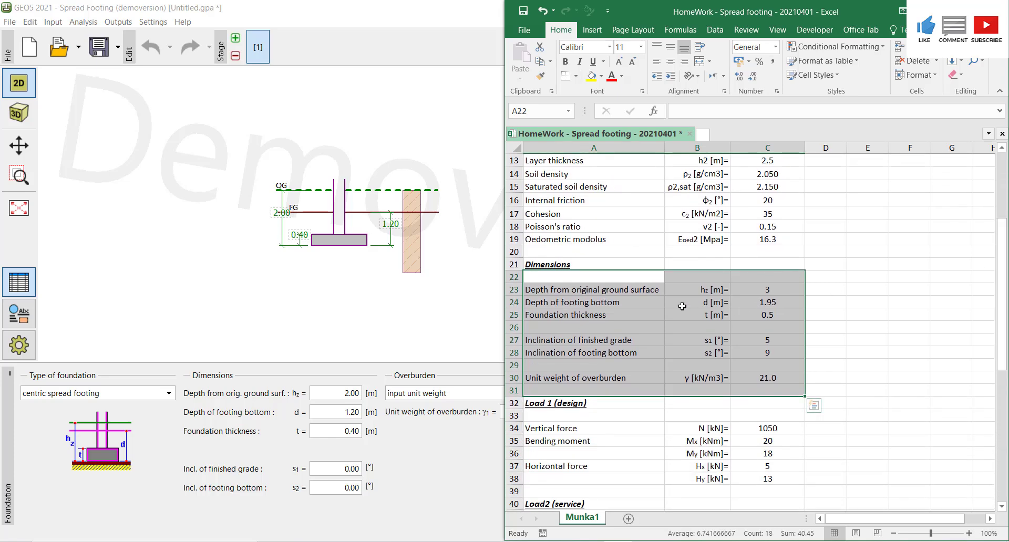
pyautogui.click(338, 393)
pyautogui.write('3')
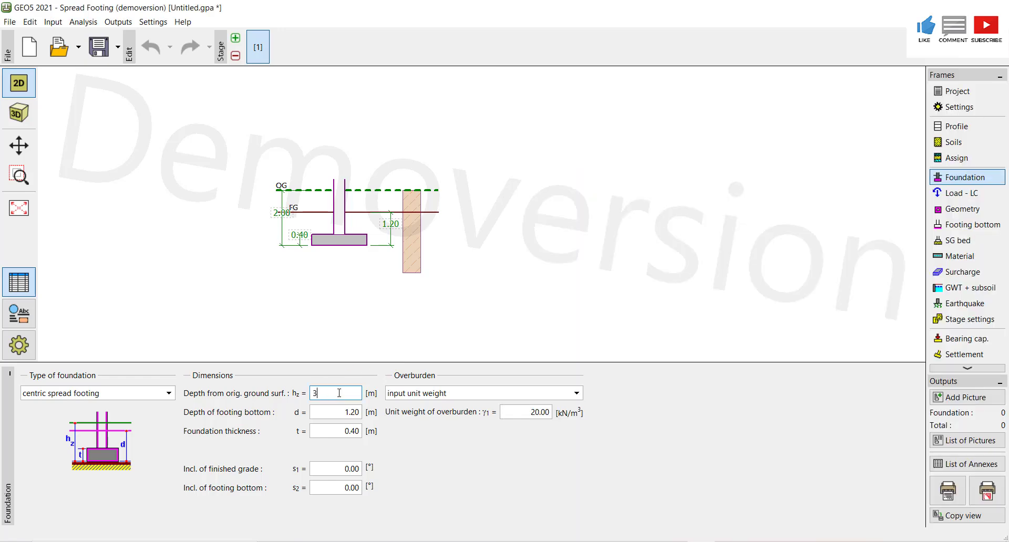
# - Set the depth of footing bottom to 1.95 m and the foundation thickness to 0.5 m
pyautogui.hotkey('alt', 'Tab')
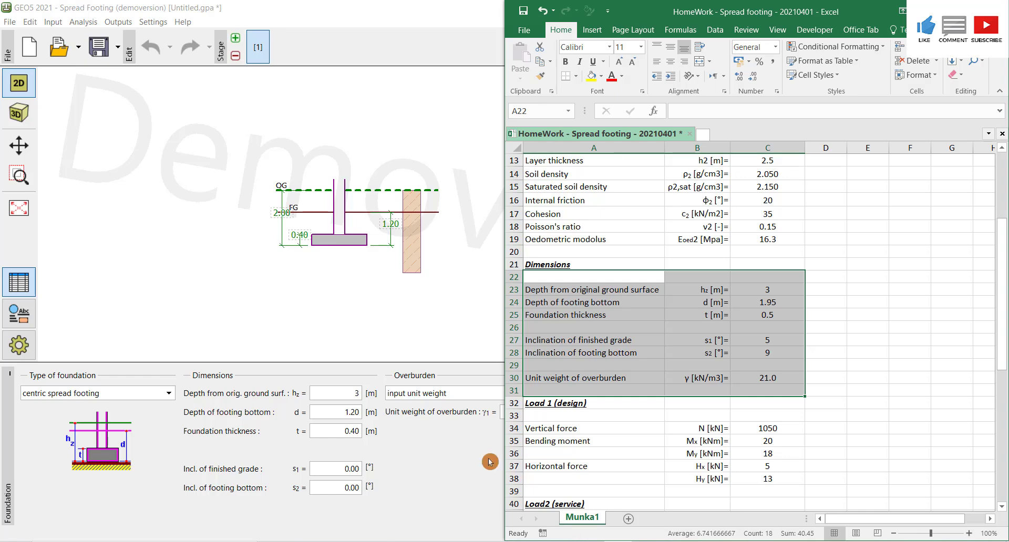
pyautogui.click(337, 413)
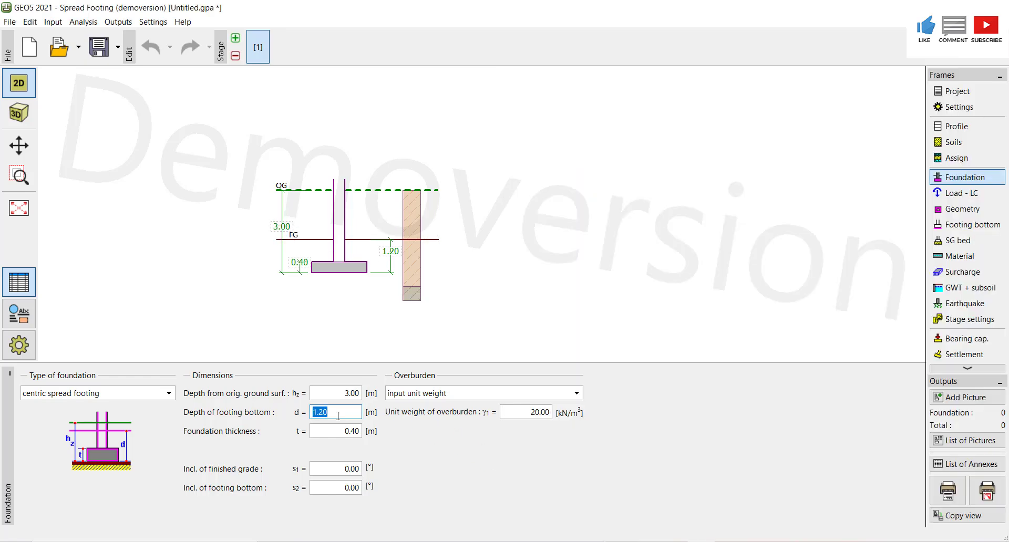
pyautogui.write('1')
pyautogui.hotkey('alt', 'Tab')
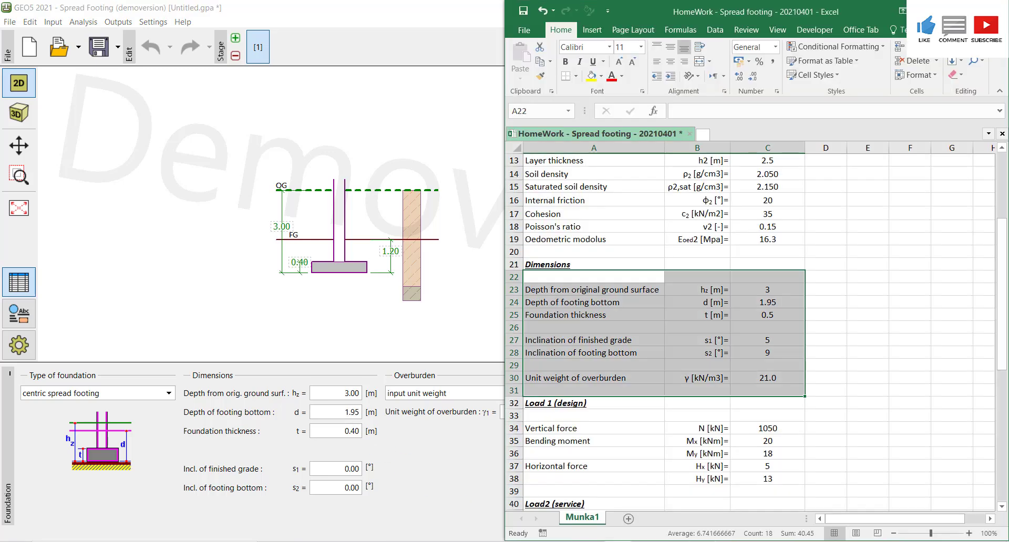
pyautogui.click(346, 431)
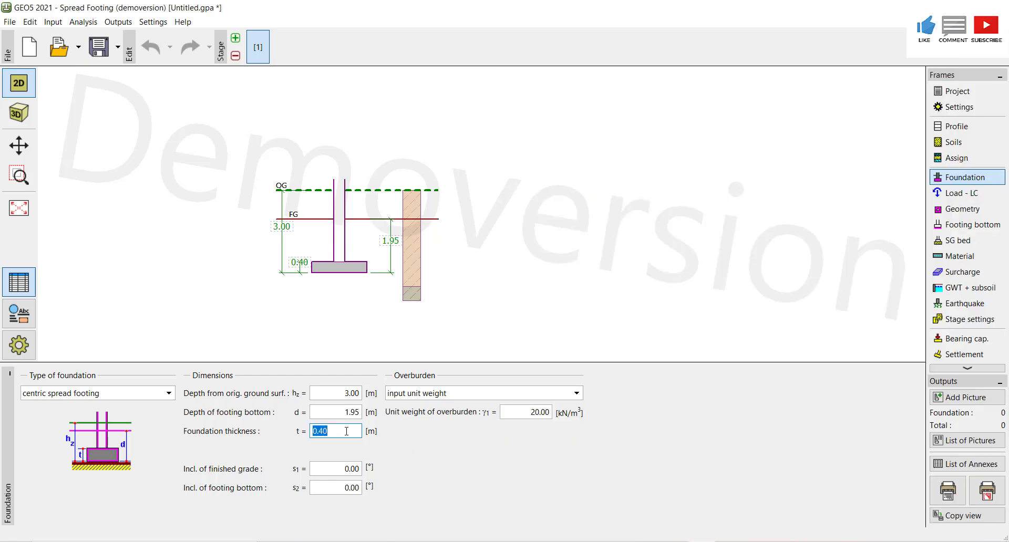
pyautogui.write('0.5')
# - Set the inclination of finished grade to 5° and the inclination of footing bottom to 9°
pyautogui.hotkey('alt', 'Tab')
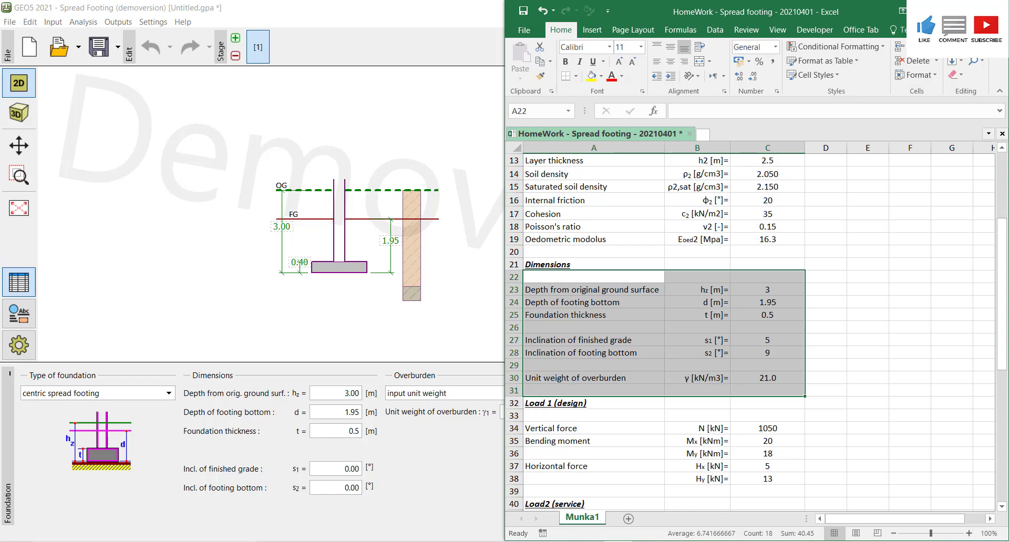
pyautogui.click(361, 509)
pyautogui.click(338, 469)
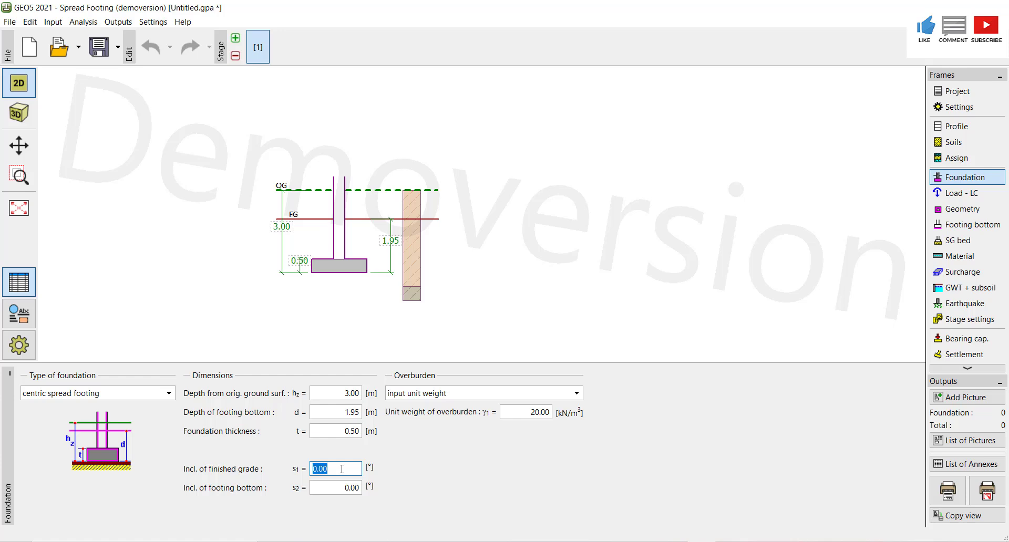
pyautogui.write('5')
pyautogui.click(343, 488)
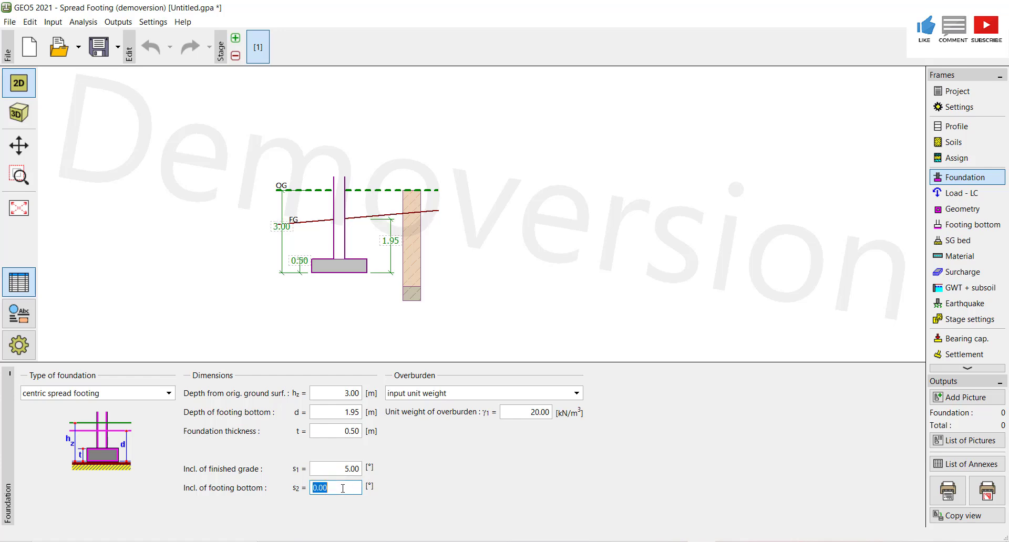
pyautogui.write('9')
pyautogui.click(334, 468)
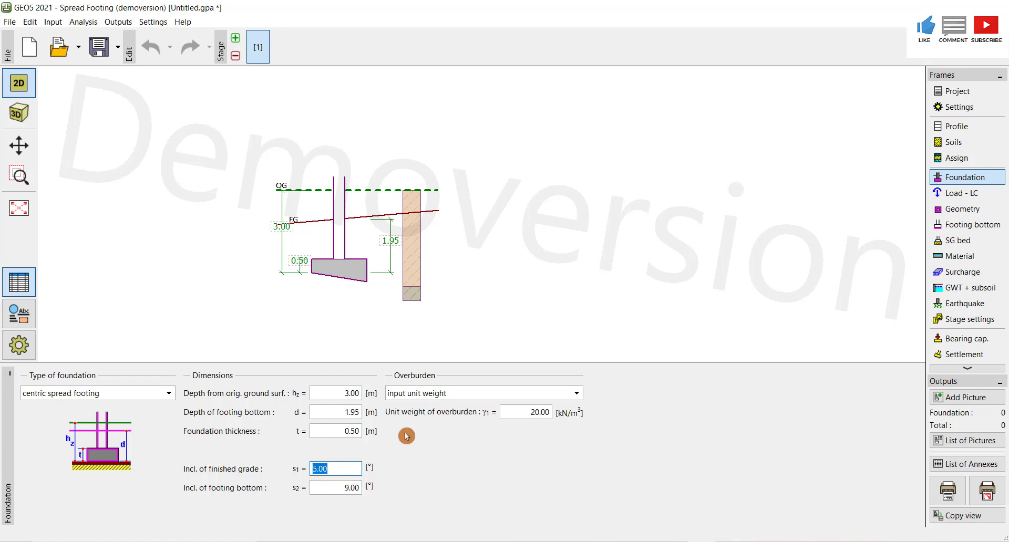
# - Set the unit weight of overburden to 21 kN/m³
pyautogui.click(536, 413)
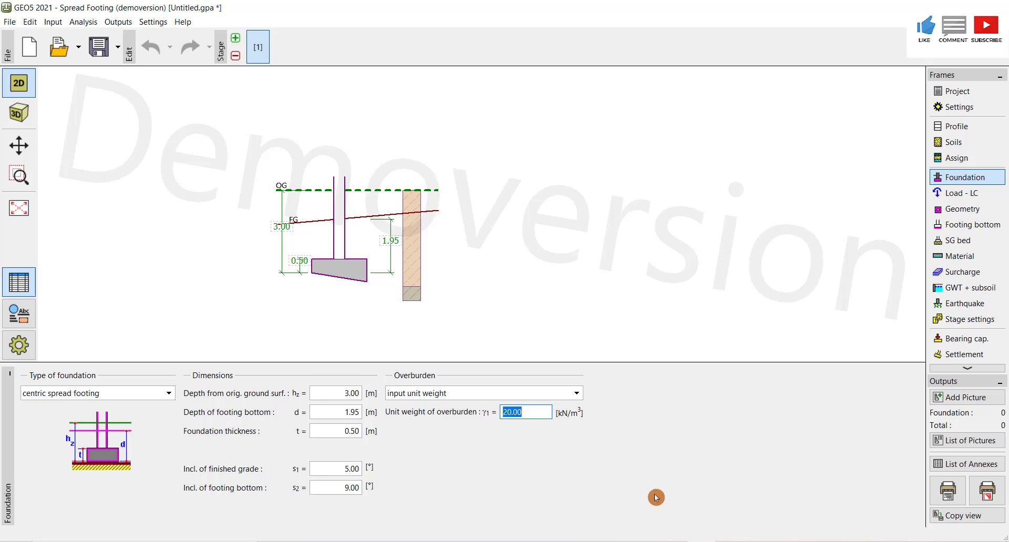
pyautogui.click(632, 540)
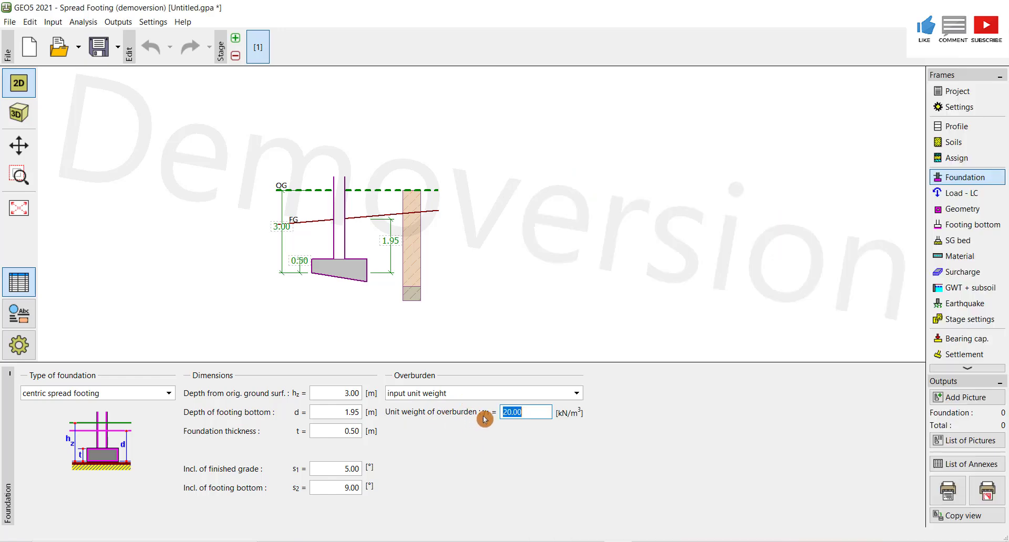
pyautogui.click(481, 418)
pyautogui.write('21')
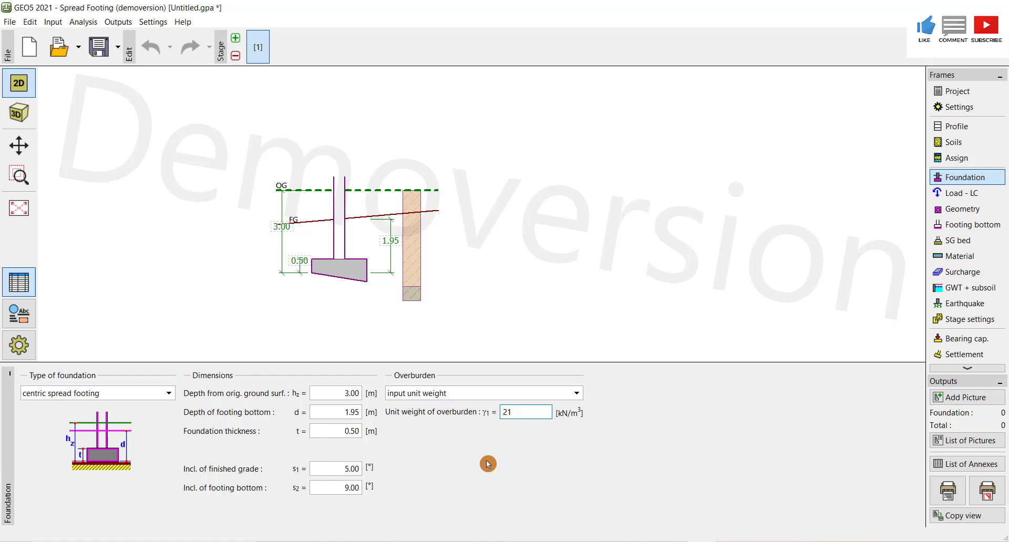
pyautogui.click(488, 397)
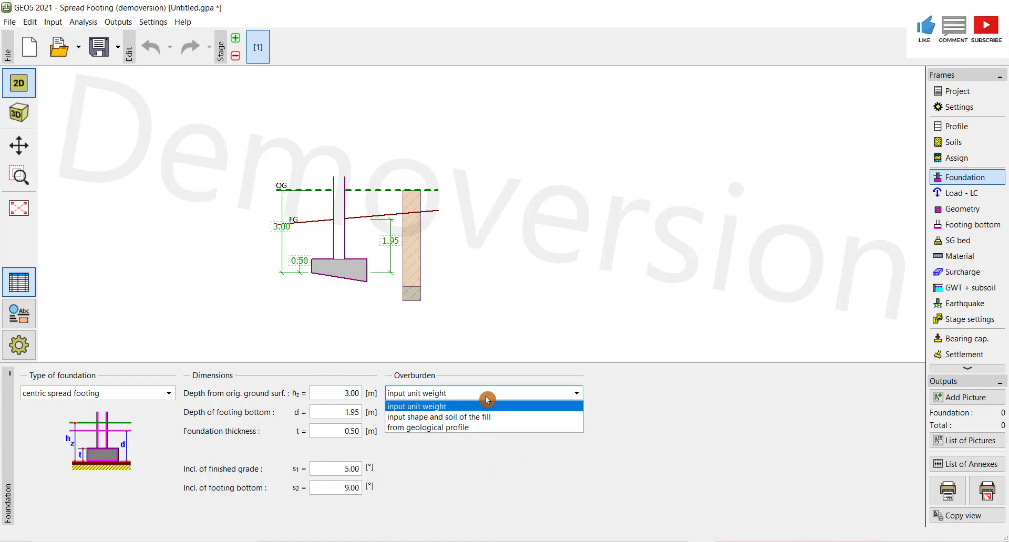
pyautogui.click(436, 468)
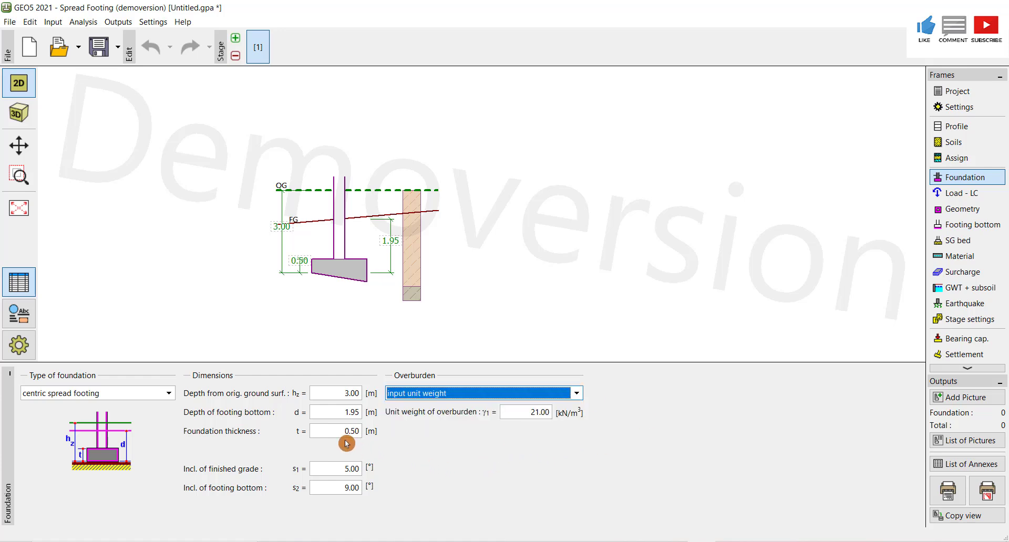
pyautogui.click(336, 473)
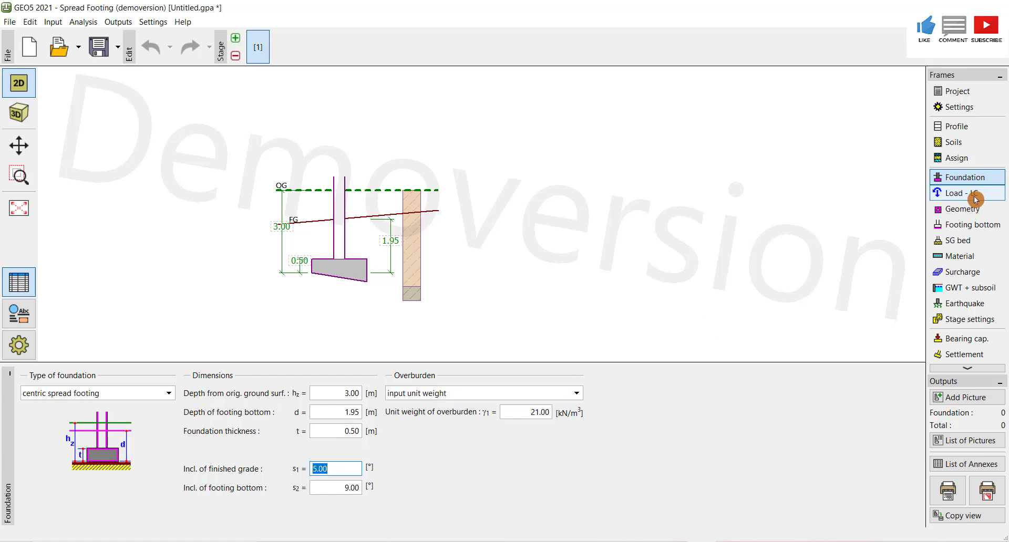
# - Add a new design load in the Load - LC frame with a vertical force N of 1050 kN
pyautogui.click(975, 198)
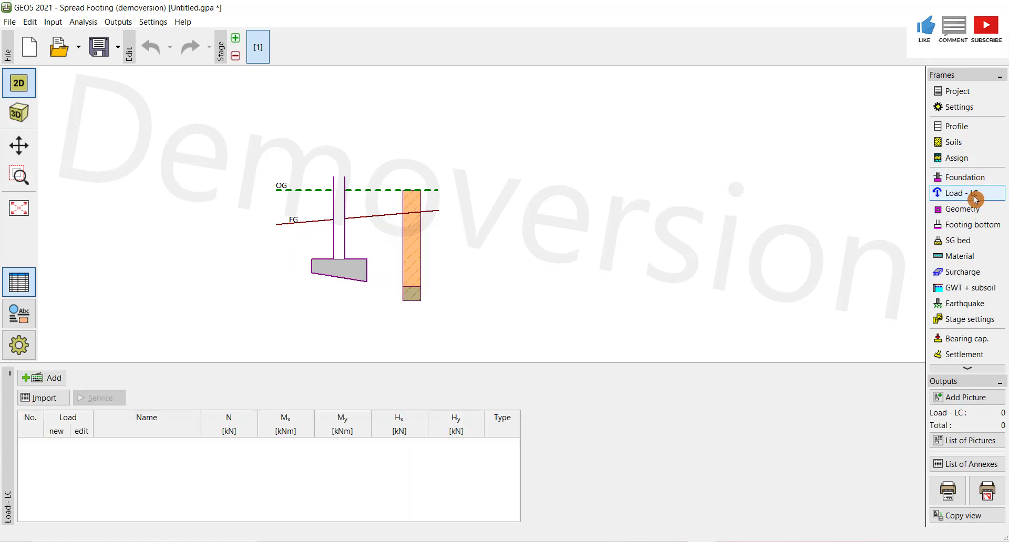
pyautogui.click(48, 382)
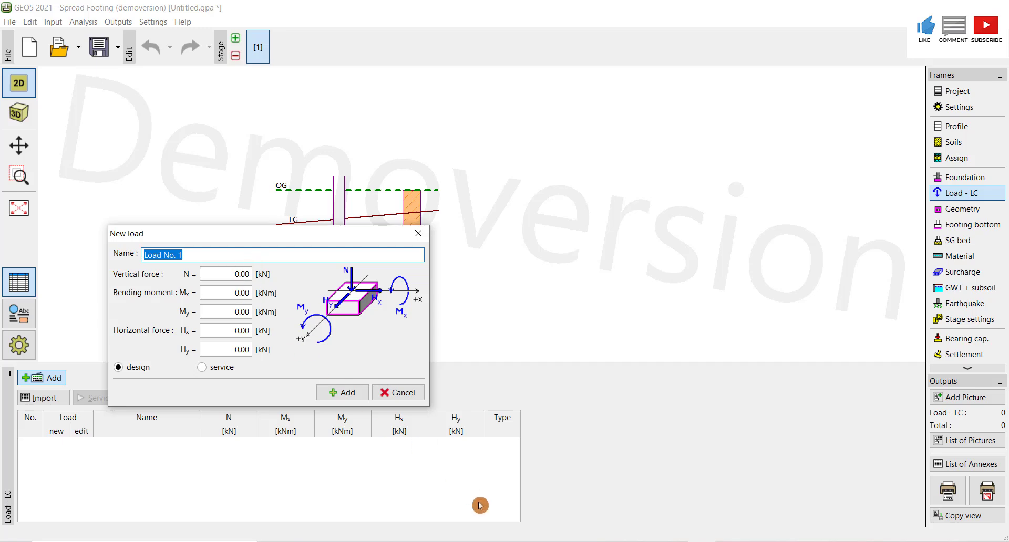
pyautogui.click(582, 537)
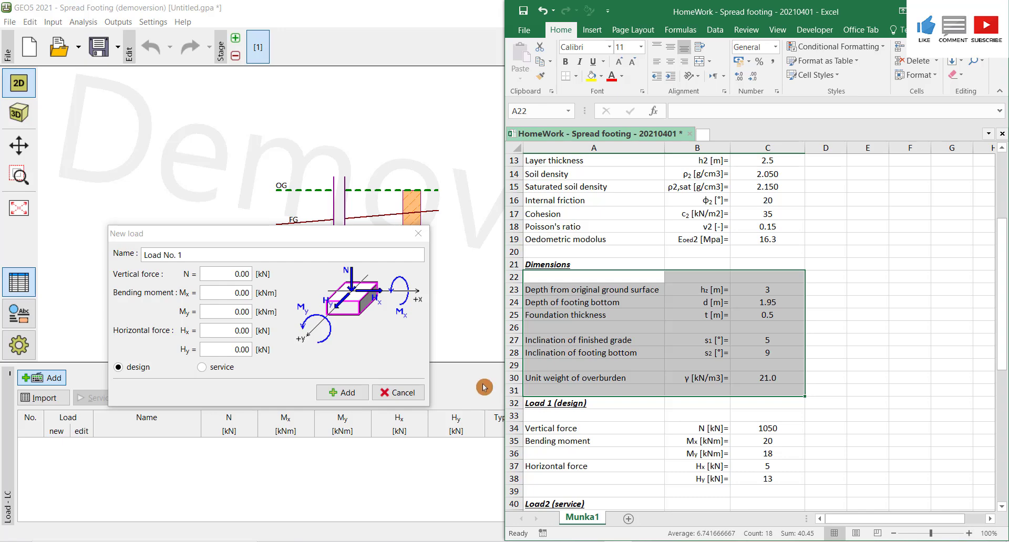
pyautogui.click(233, 275)
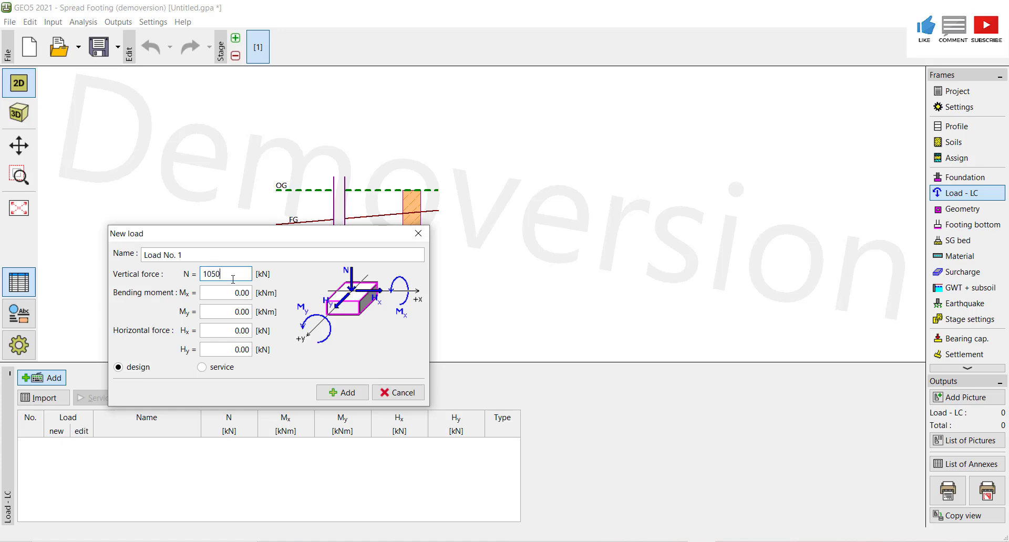
pyautogui.click(233, 292)
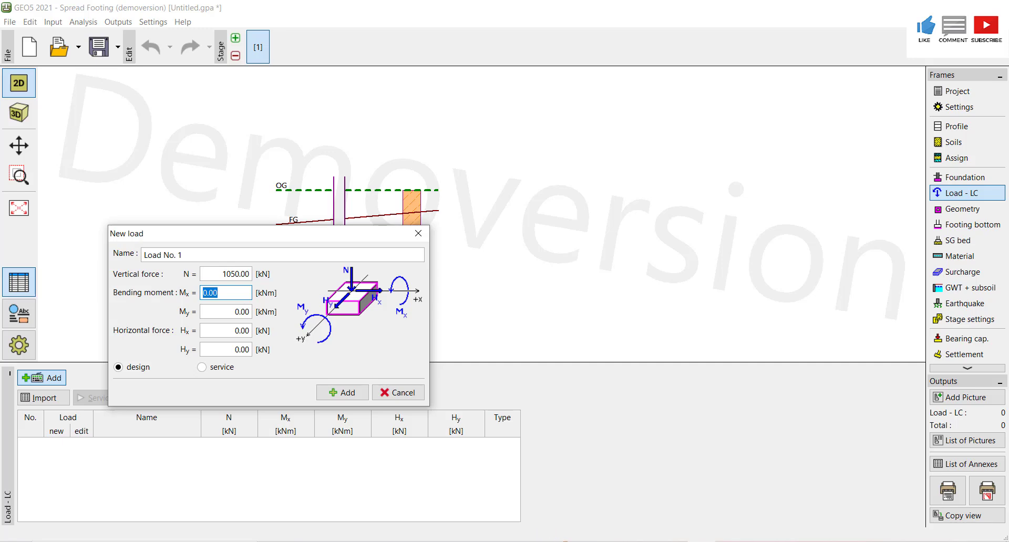
pyautogui.hotkey('alt', 'Tab')
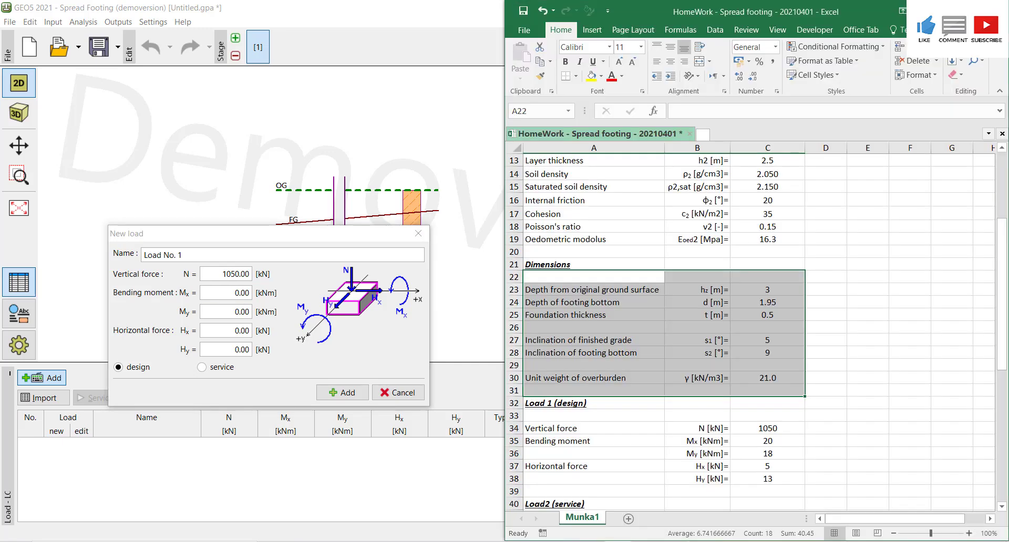
# - Set the new load's bending moments Mx to 20 kNm and My to 18 kNm
pyautogui.doubleClick(676, 448)
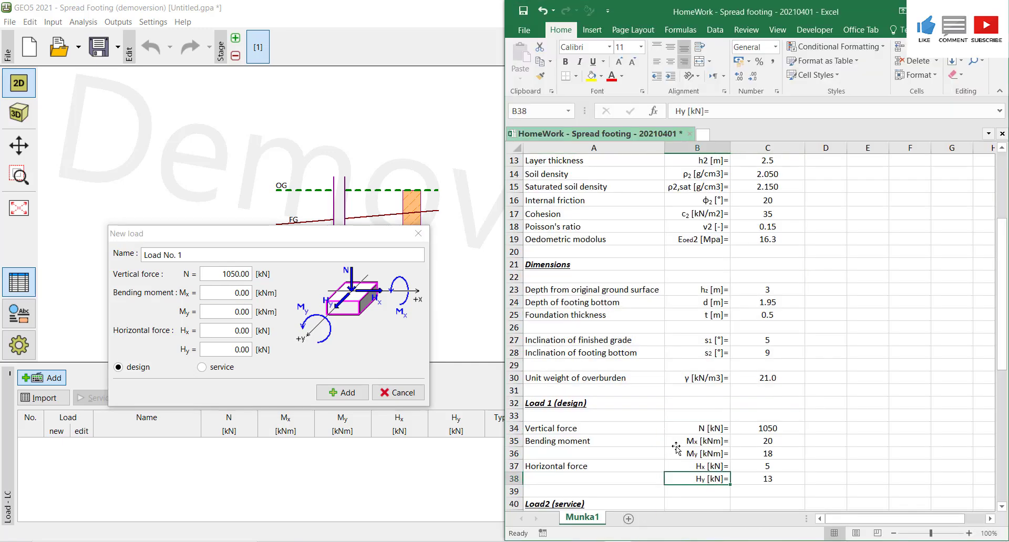
pyautogui.click(233, 290)
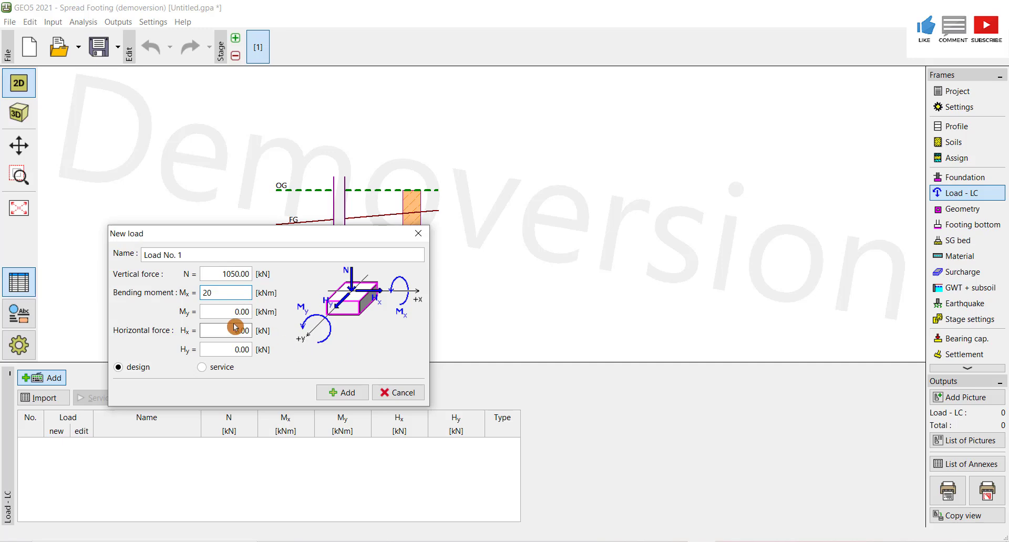
pyautogui.hotkey('alt', 'Tab')
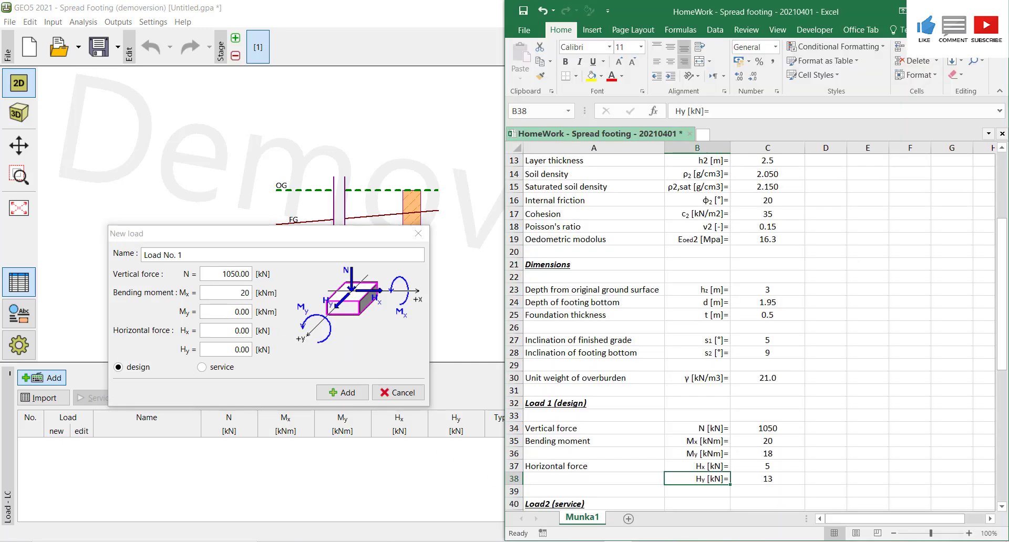
pyautogui.click(235, 312)
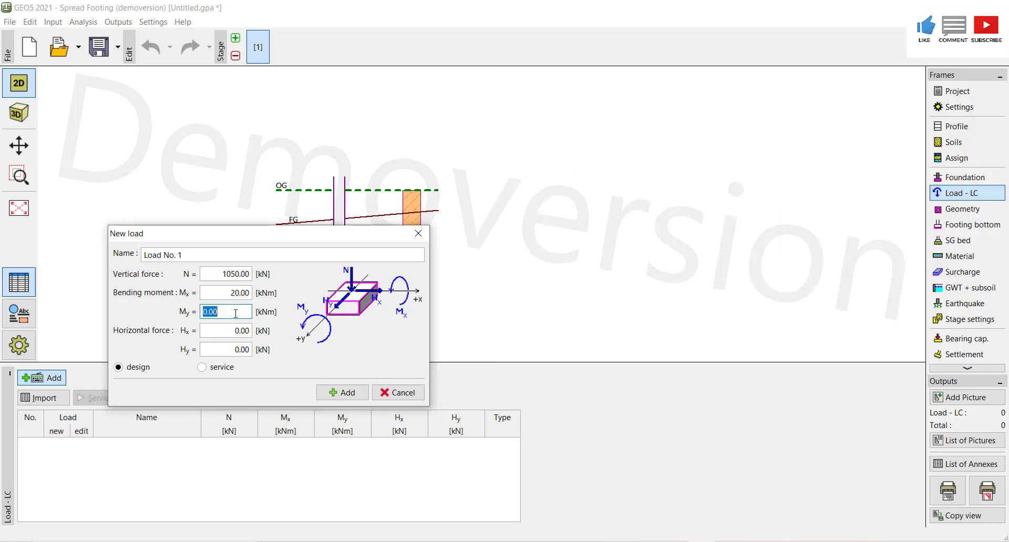
pyautogui.write('18')
pyautogui.press('Tab')
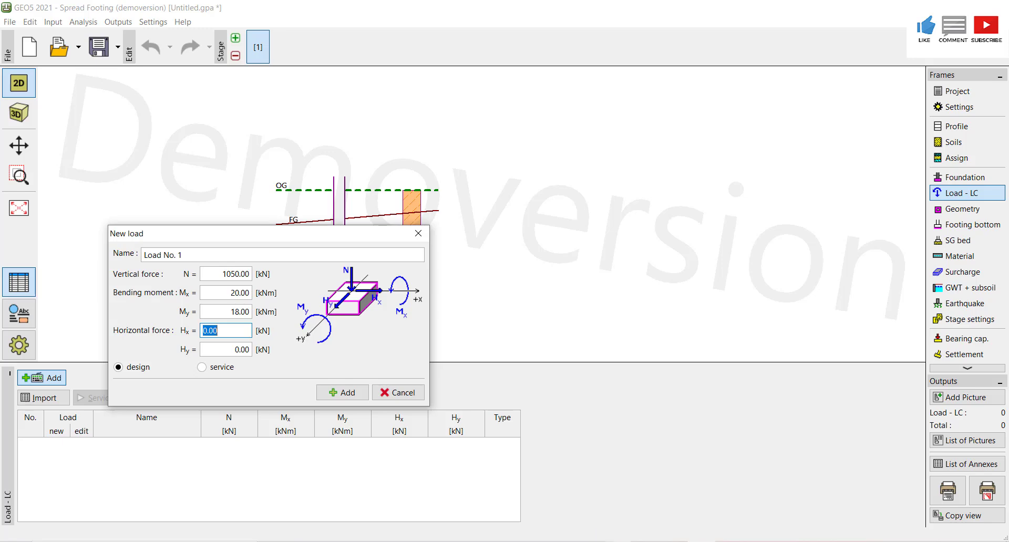
# - Set the new load's horizontal force Hx to 5 kN
pyautogui.hotkey('alt', 'Tab')
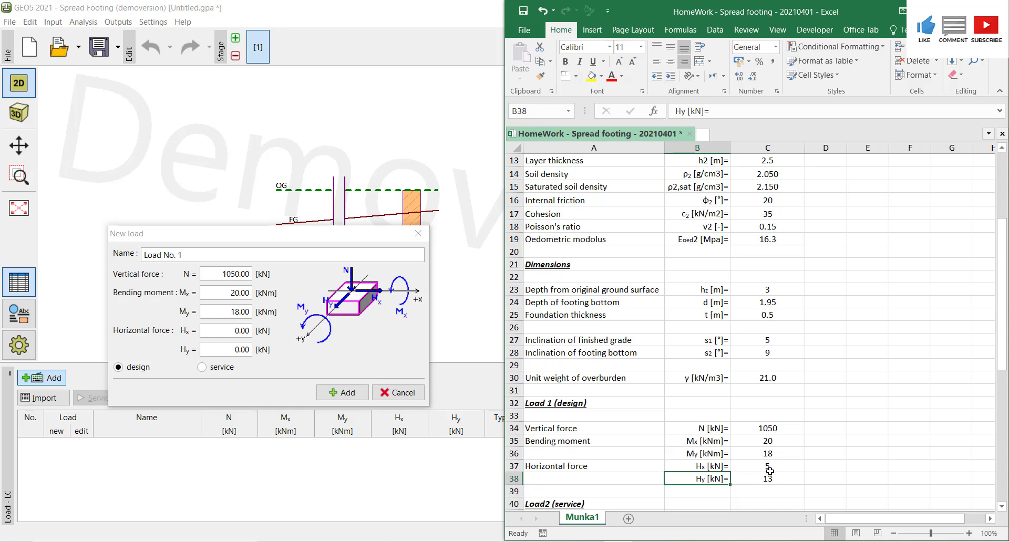
pyautogui.click(233, 333)
pyautogui.write('5')
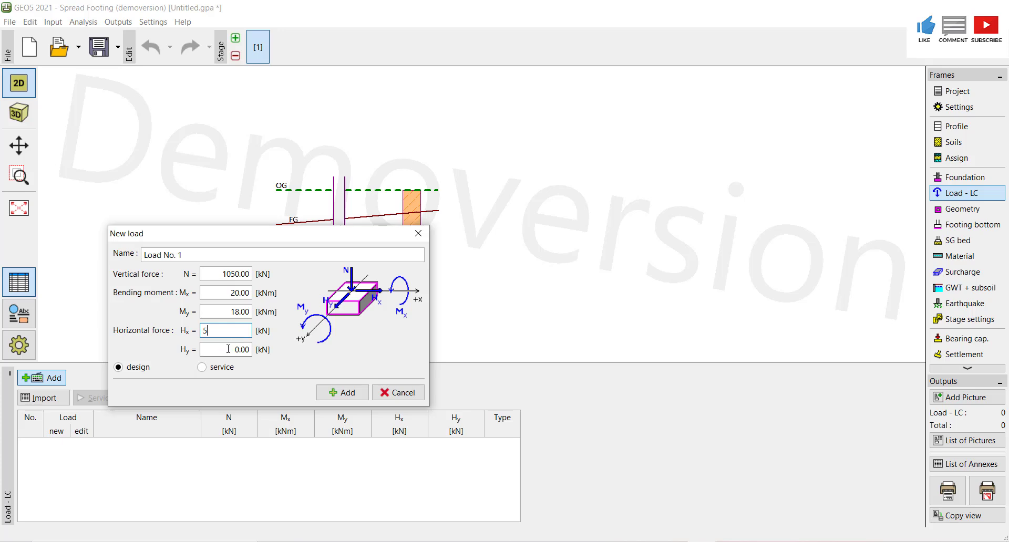
# - Set the new load's horizontal force Hy to 13 kN and add the load to the list
pyautogui.click(228, 348)
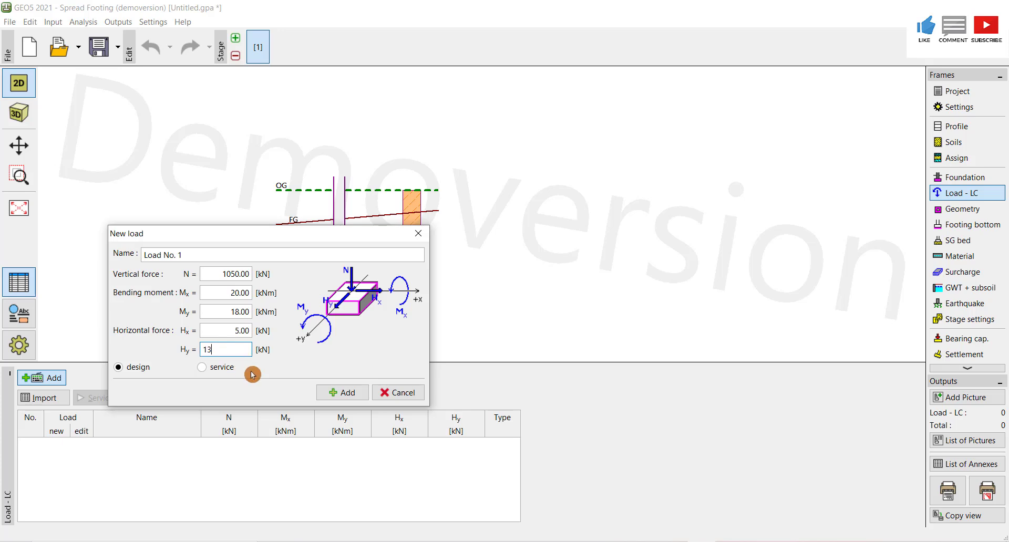
pyautogui.click(350, 395)
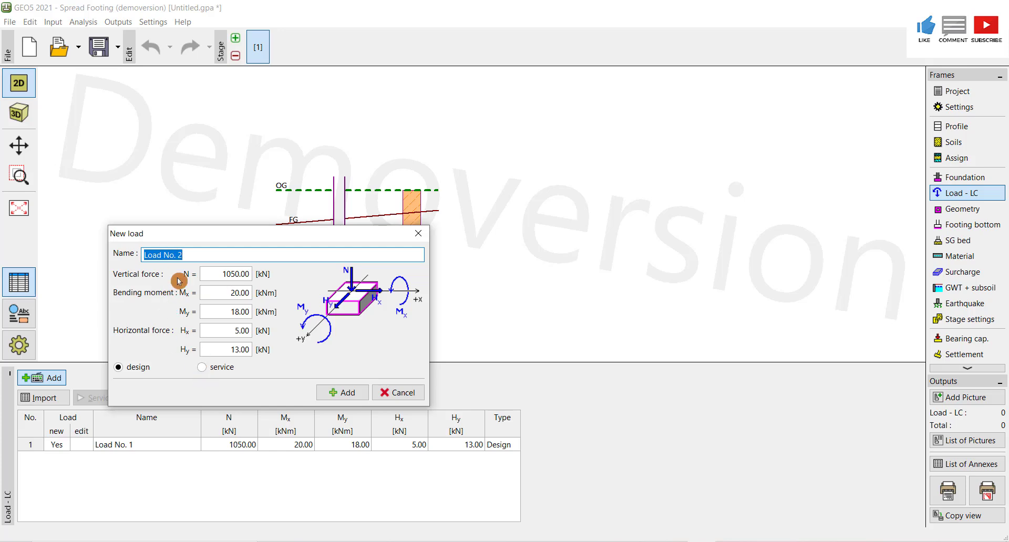
# - Make the next load a service load and set its vertical force N to 787.5 kN
pyautogui.click(202, 367)
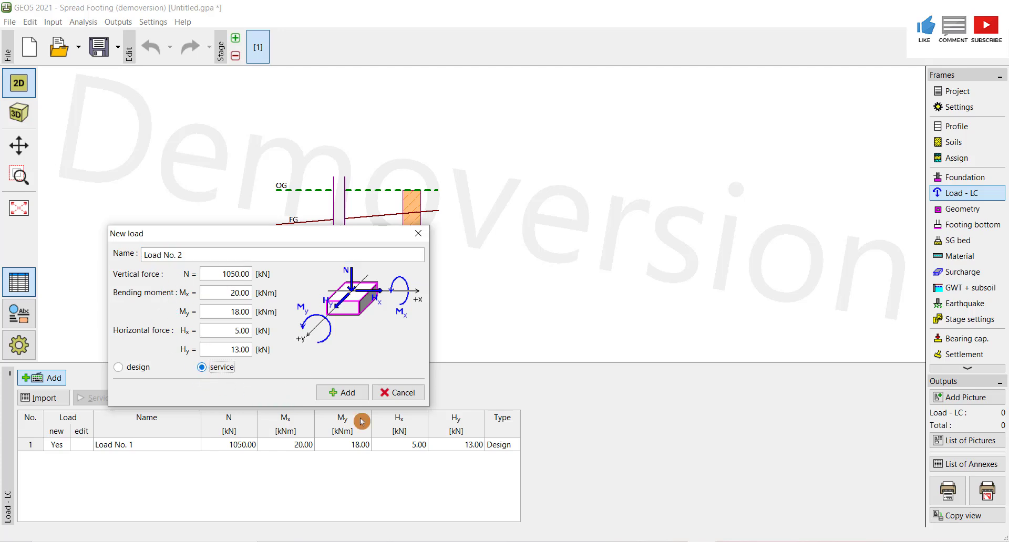
pyautogui.click(225, 273)
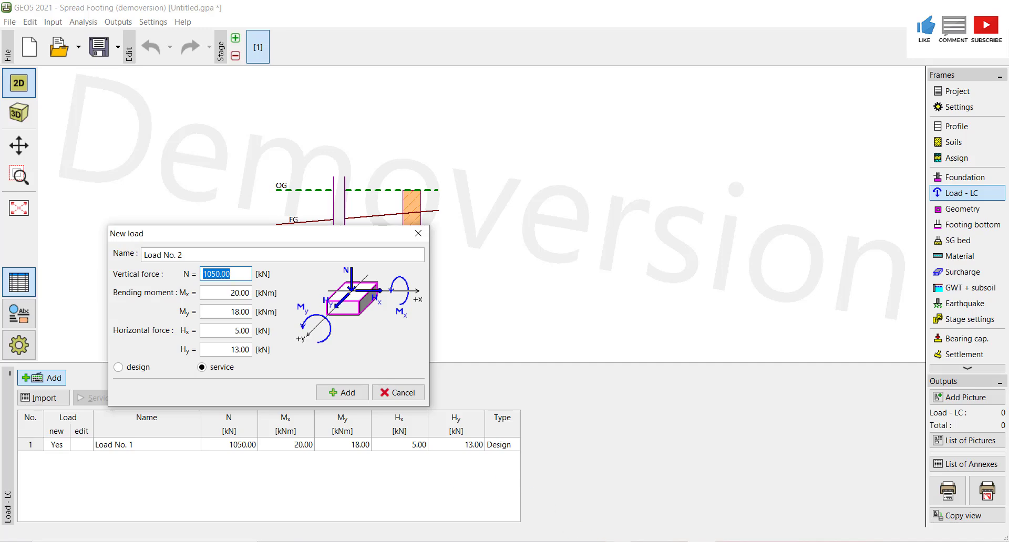
pyautogui.hotkey('alt', 'Tab')
pyautogui.moveTo(1001, 297); pyautogui.dragTo(1004, 392)
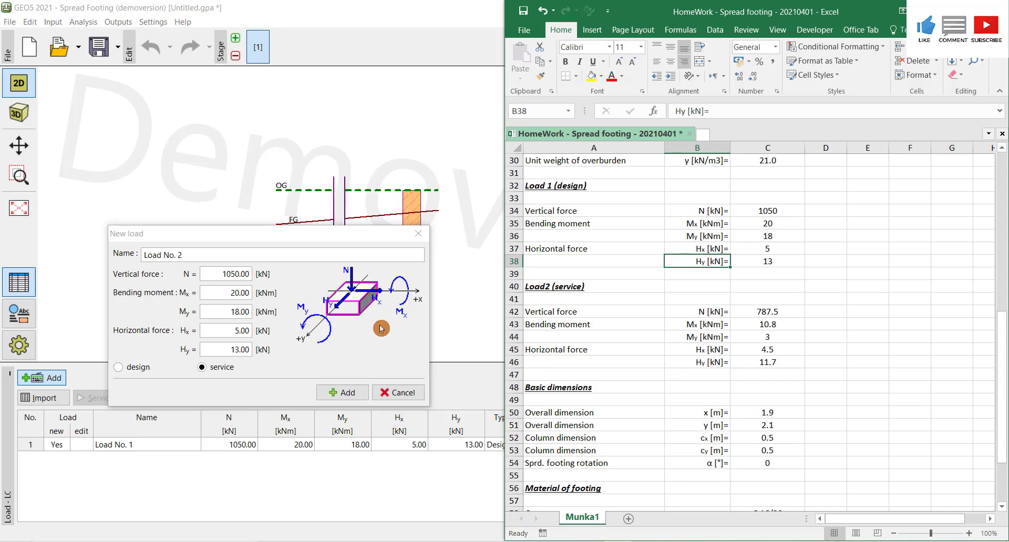
pyautogui.click(240, 275)
pyautogui.doubleClick(240, 275)
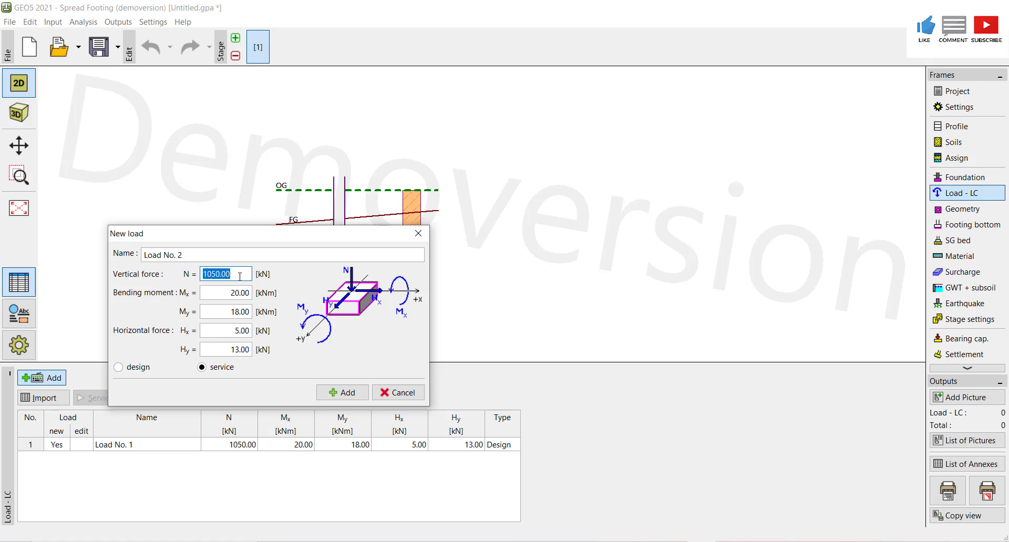
pyautogui.write('787.5')
# - Set the service load's bending moments Mx to 10.8 kNm and My to 3 kNm
pyautogui.doubleClick(238, 292)
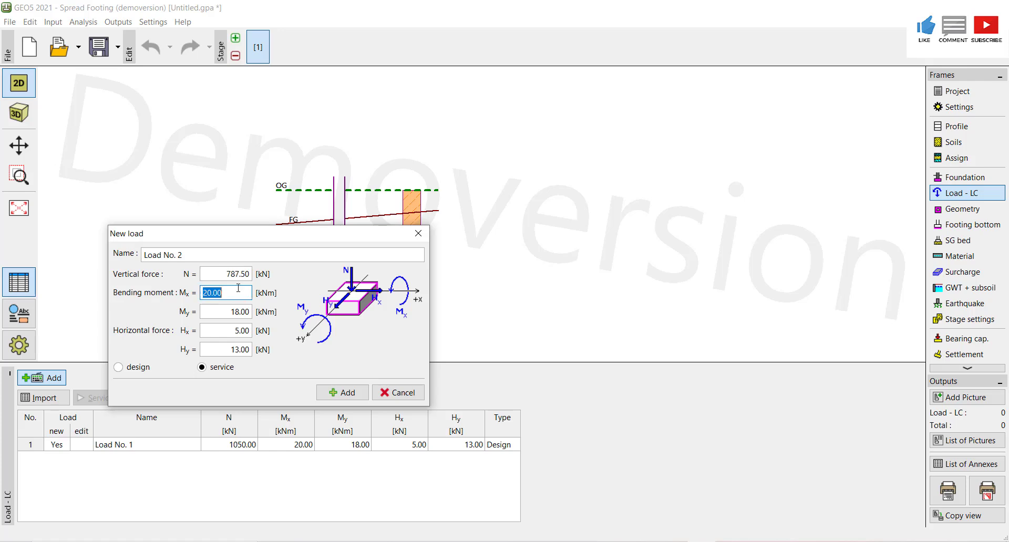
pyautogui.click(649, 541)
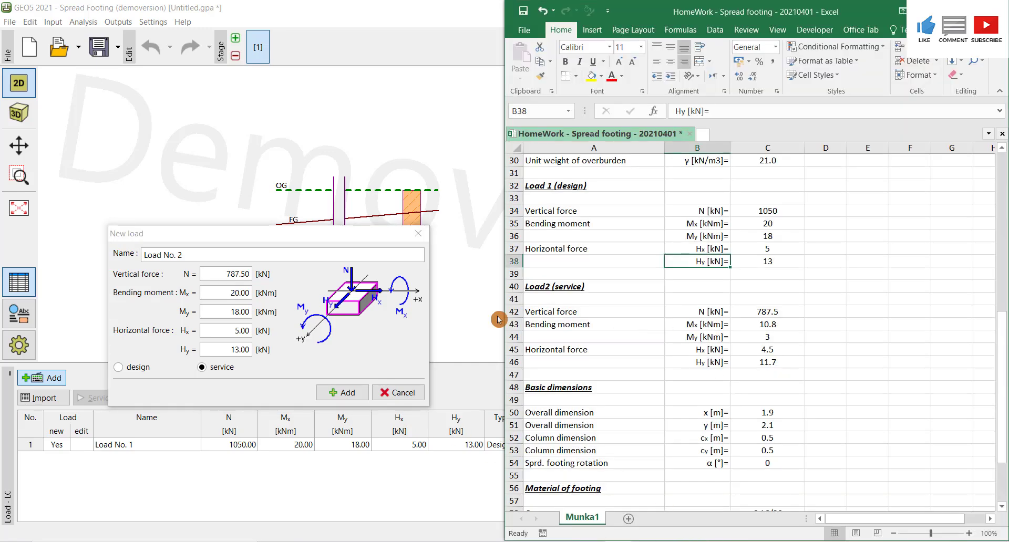
pyautogui.click(231, 298)
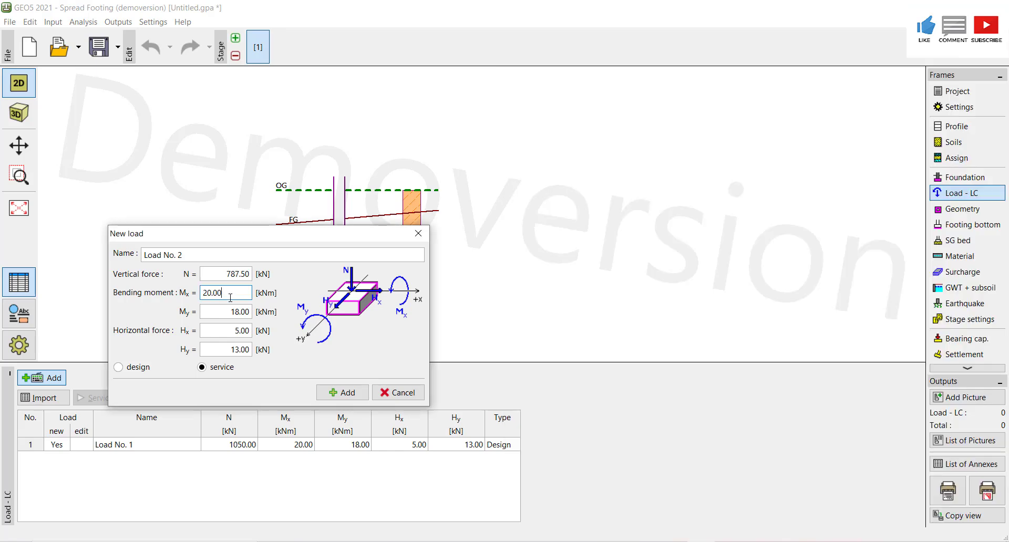
pyautogui.write('10.8')
pyautogui.press('Tab')
pyautogui.hotkey('alt', 'Tab')
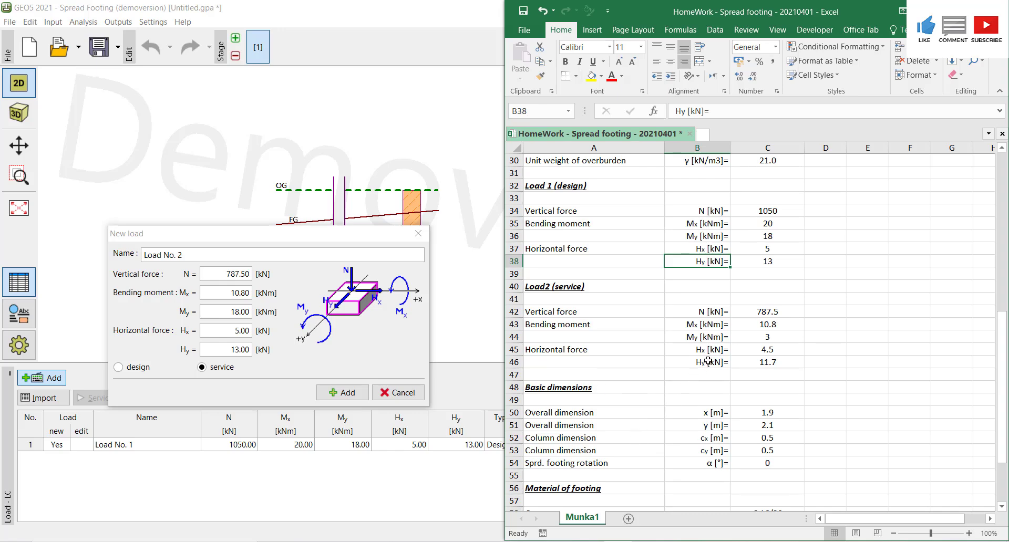
pyautogui.click(234, 316)
pyautogui.write('3')
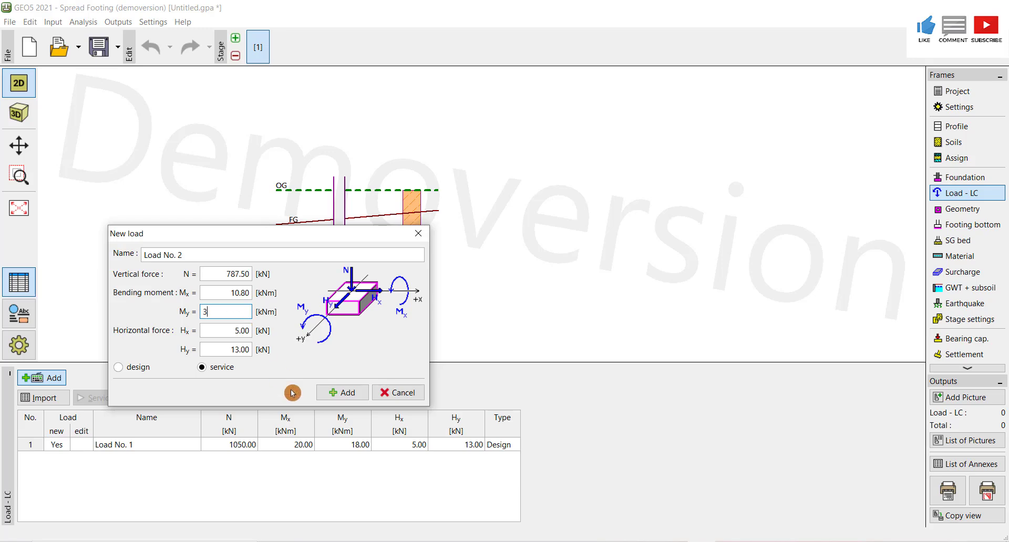
# - Set the service load's horizontal forces Hx to 4.5 kN and Hy to 11.7 kN, add it, and close the dialog
pyautogui.hotkey('alt', 'Tab')
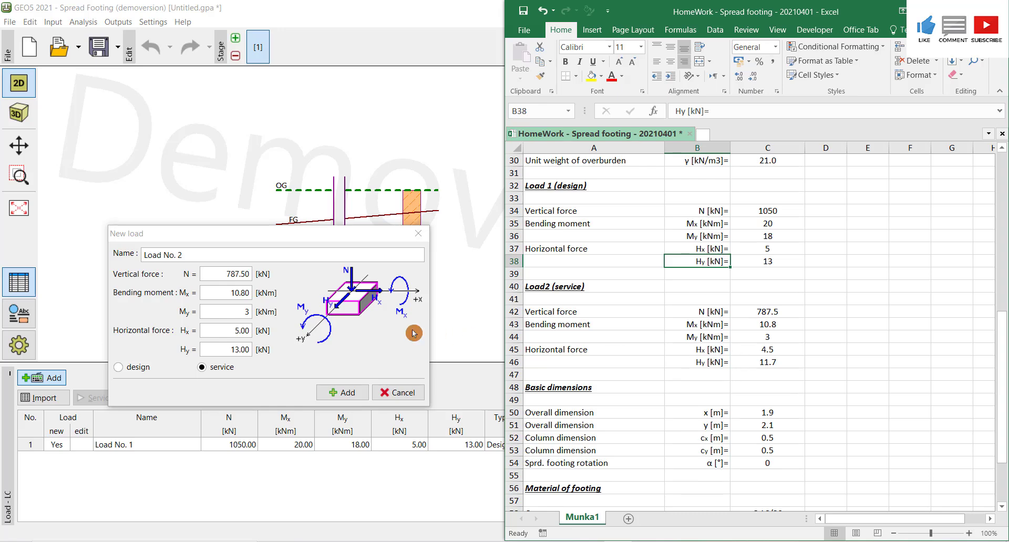
pyautogui.click(239, 332)
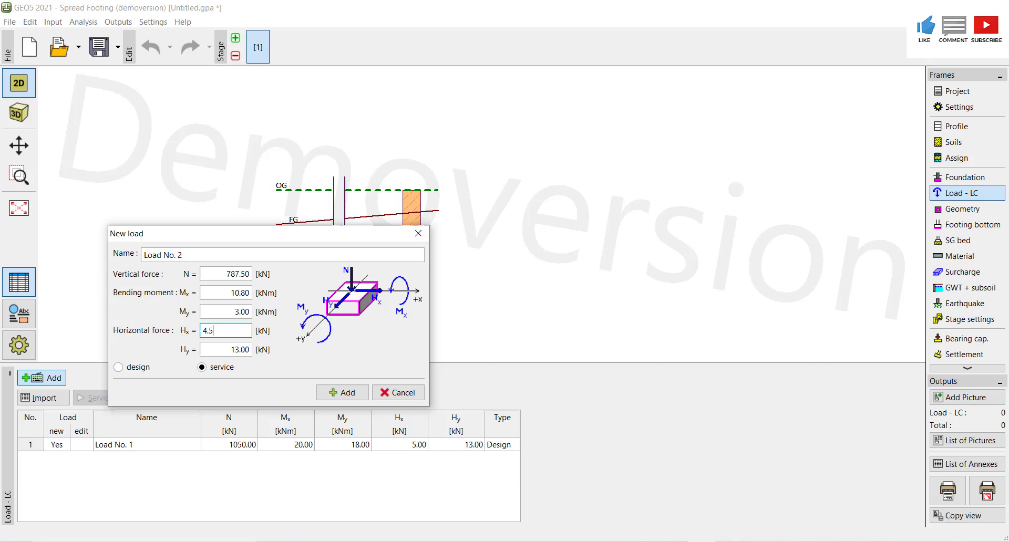
pyautogui.click(233, 349)
pyautogui.hotkey('alt', 'Tab')
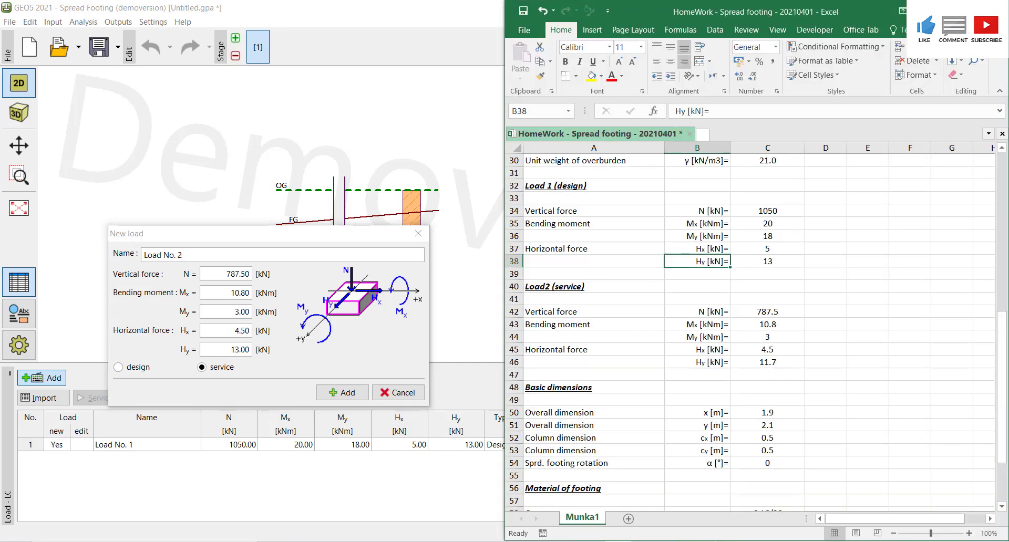
pyautogui.click(235, 350)
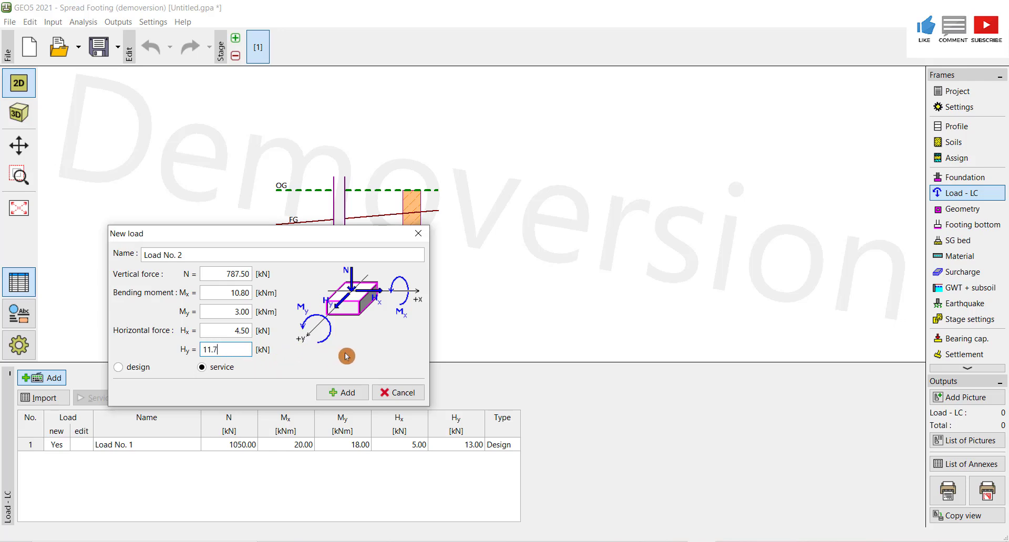
pyautogui.click(349, 392)
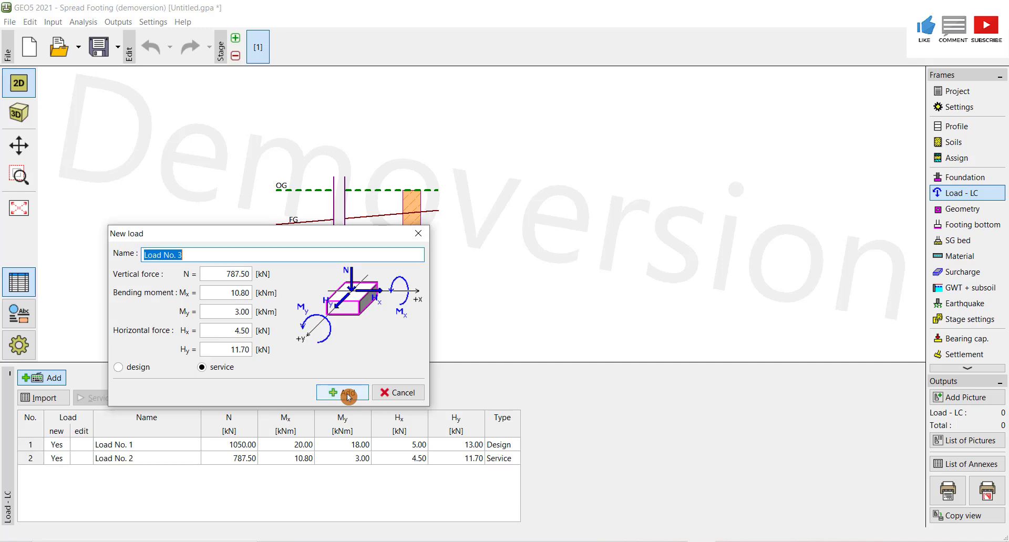
pyautogui.click(400, 395)
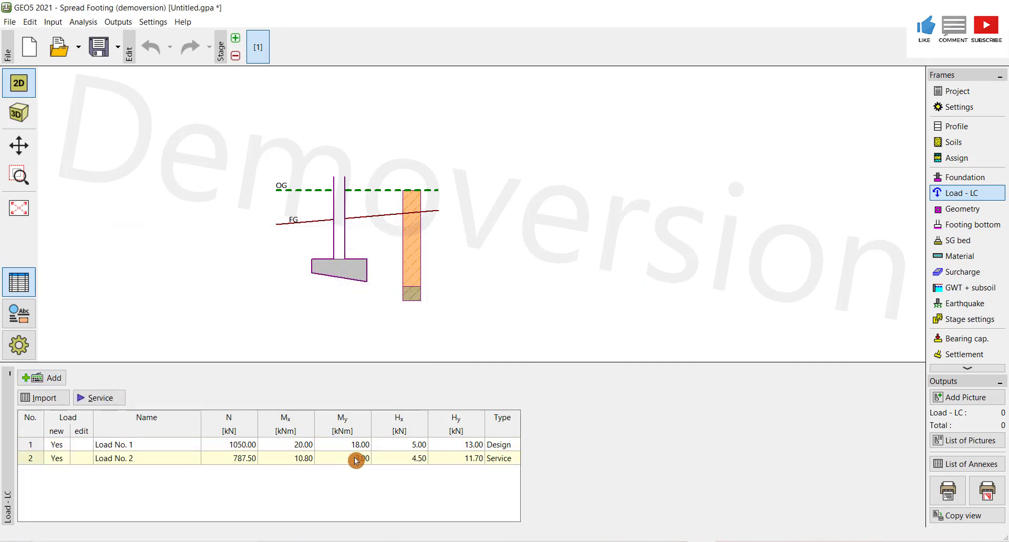
# - In the Geometry frame, set the footing's overall dimensions x to 1.9 m and y to 2.1 m
pyautogui.click(969, 210)
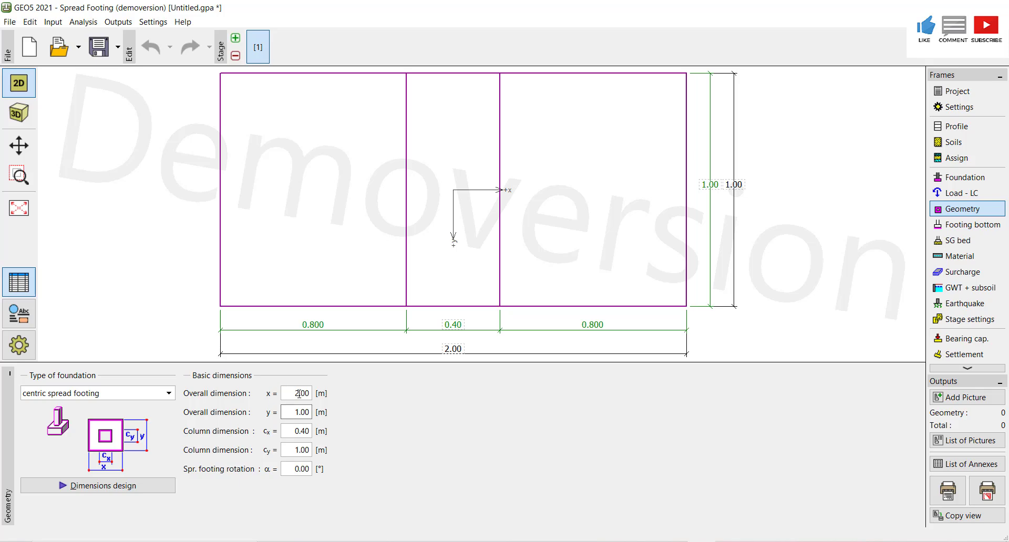
pyautogui.click(617, 541)
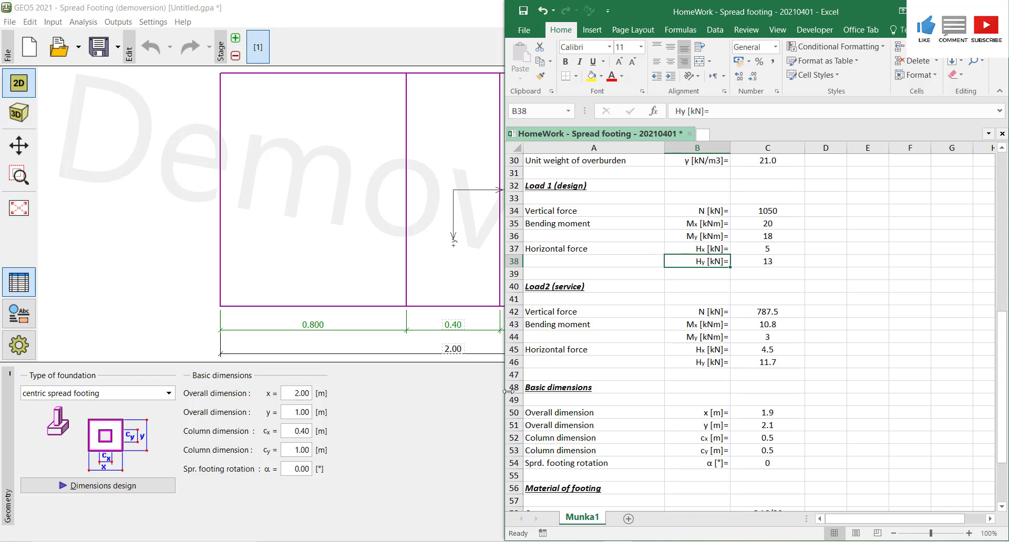
pyautogui.click(301, 395)
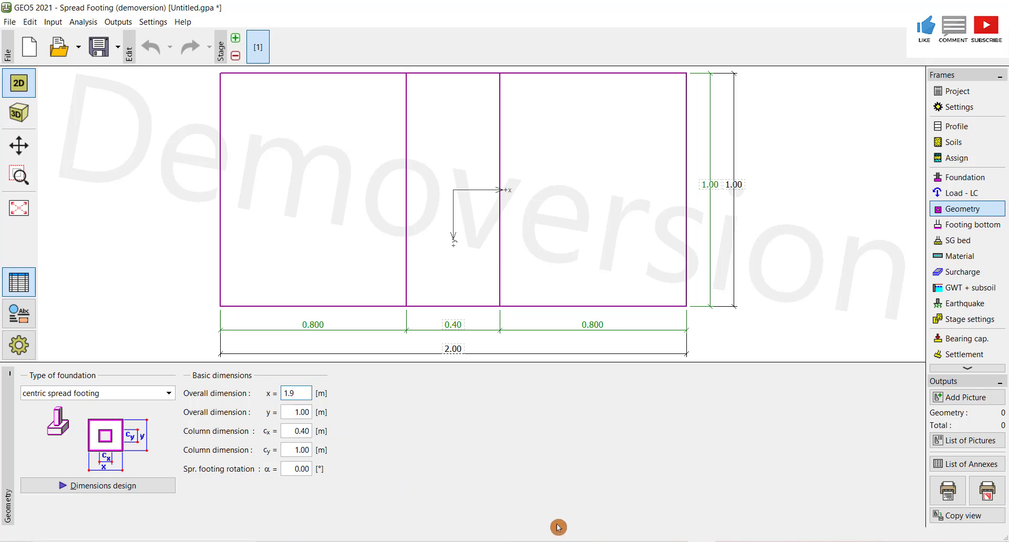
pyautogui.hotkey('alt', 'Tab')
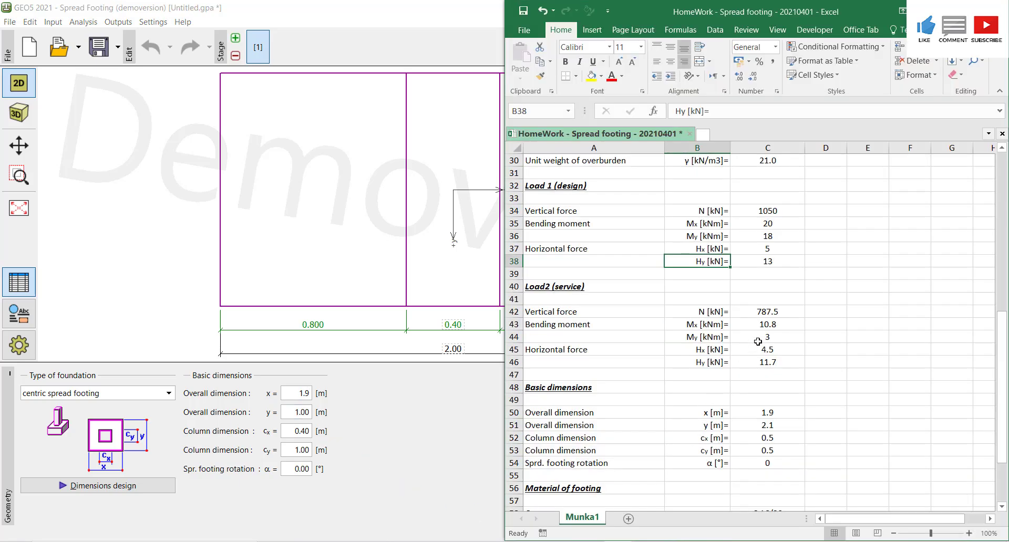
pyautogui.click(302, 412)
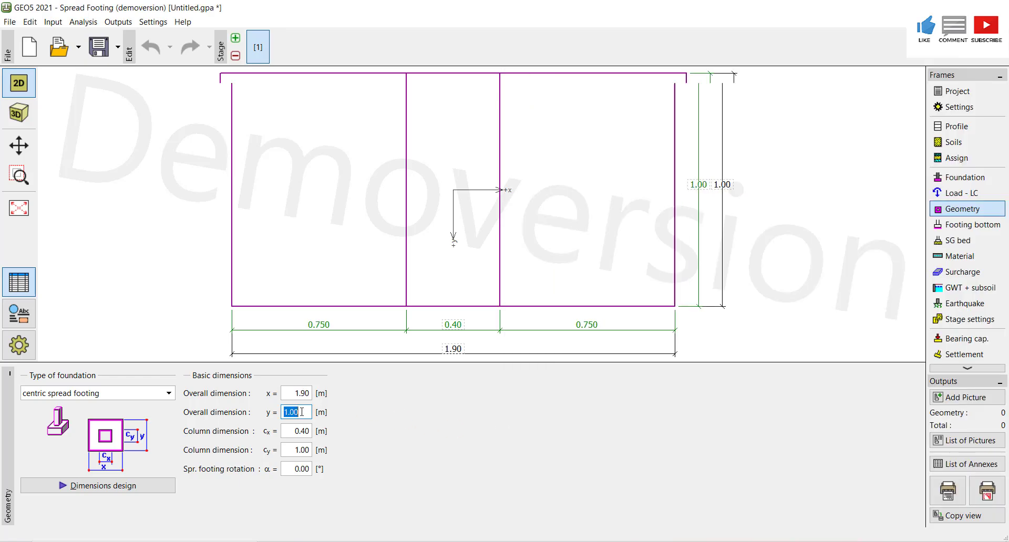
pyautogui.write('2.1')
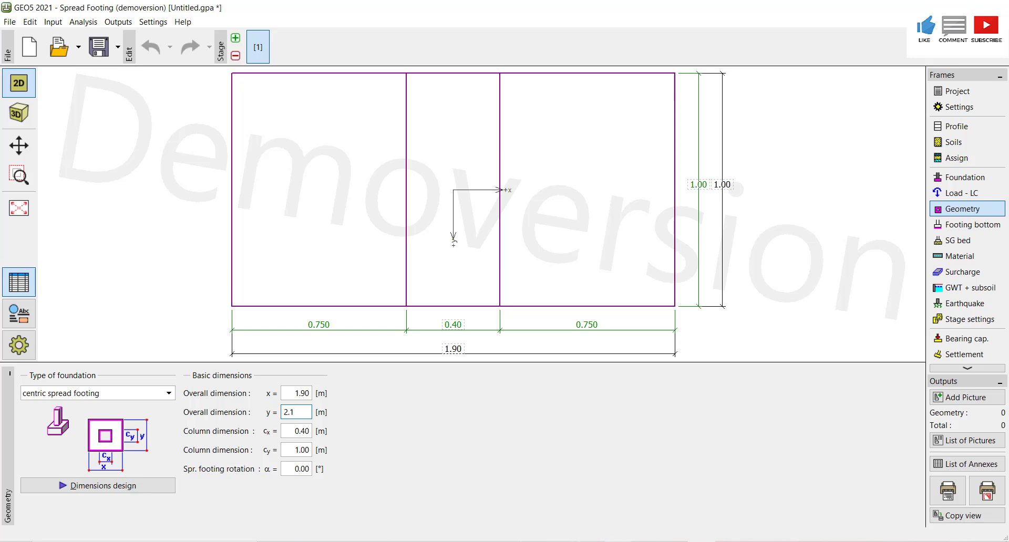
# - Set both column dimensions cx and cy to 0.5 m
pyautogui.click(618, 541)
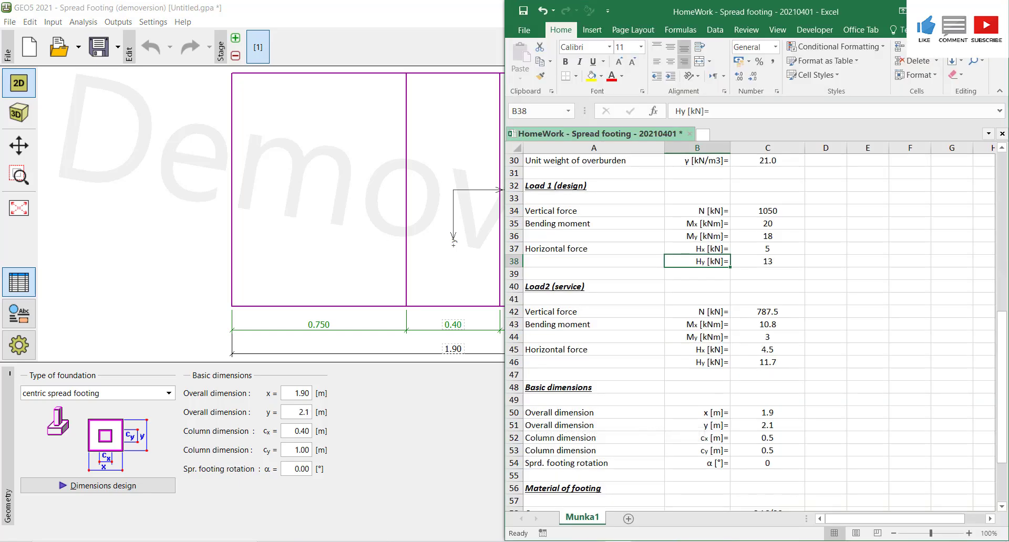
pyautogui.click(297, 432)
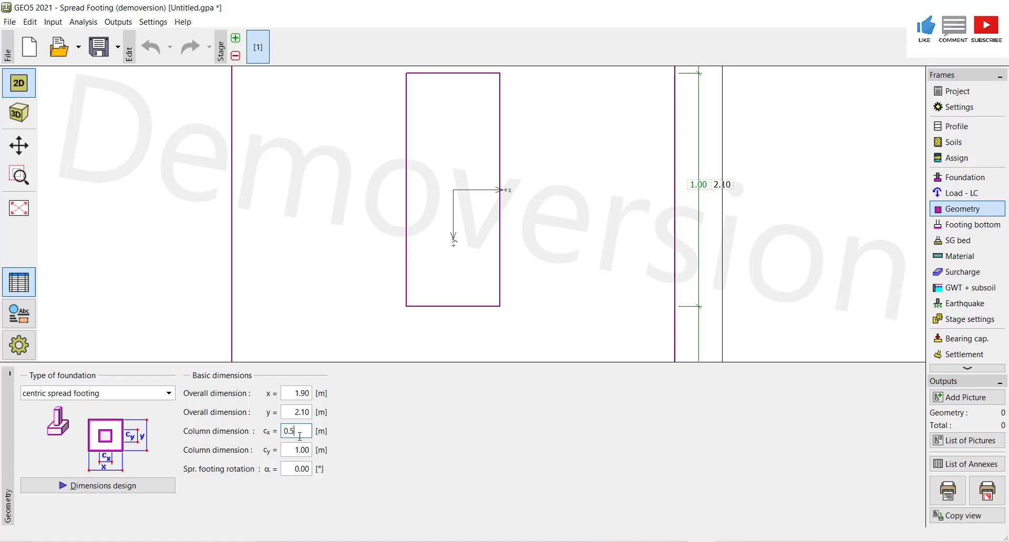
pyautogui.click(299, 450)
pyautogui.write('0.')
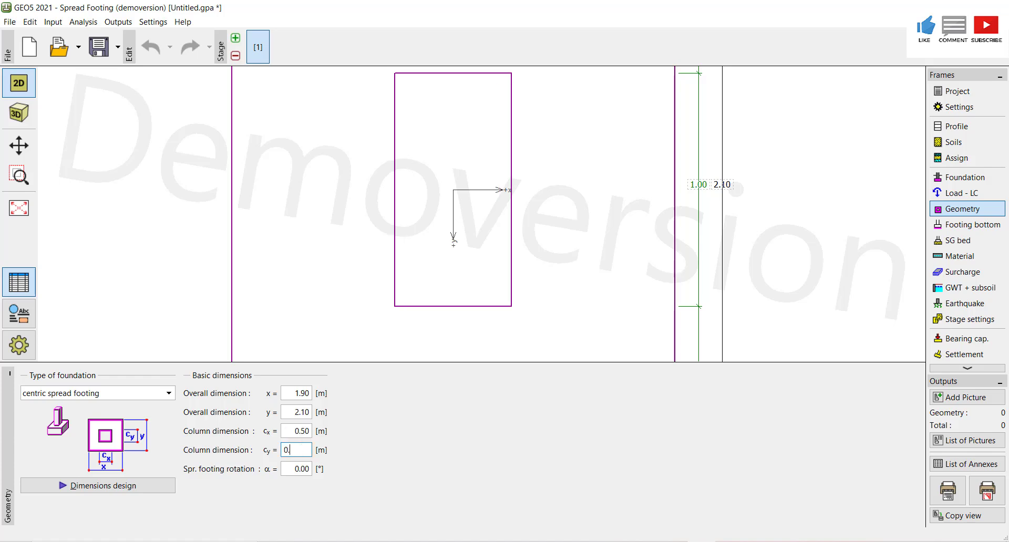
pyautogui.write('5')
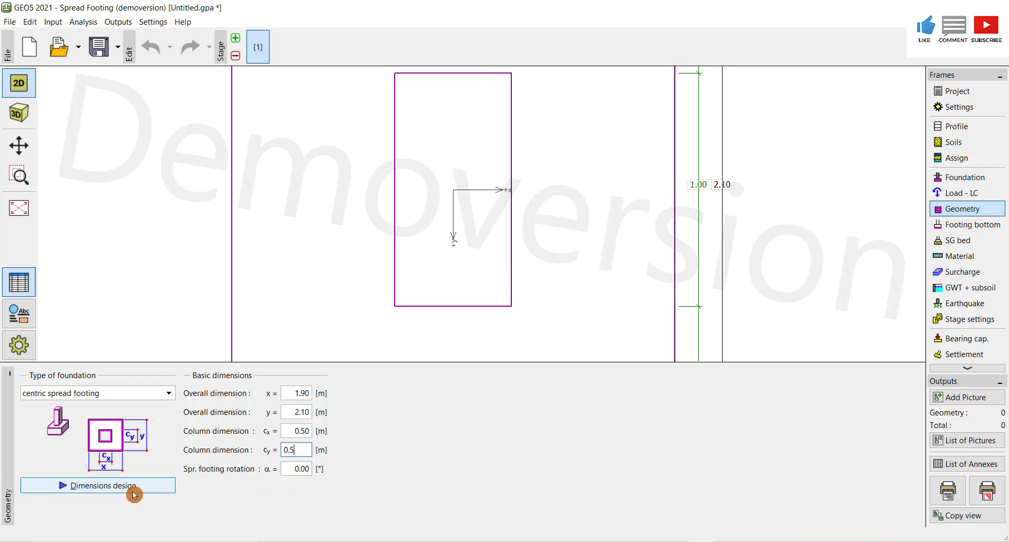
# - Open the Footing bottom frame and switch the footing bottom to input parameters of contact base-soil and back to soil from geological profile
pyautogui.click(953, 231)
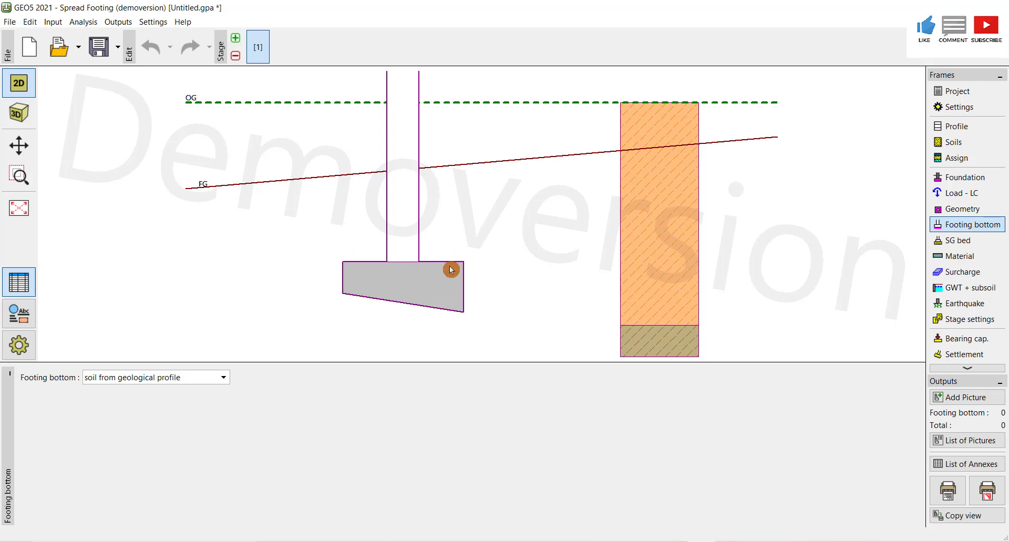
pyautogui.click(225, 378)
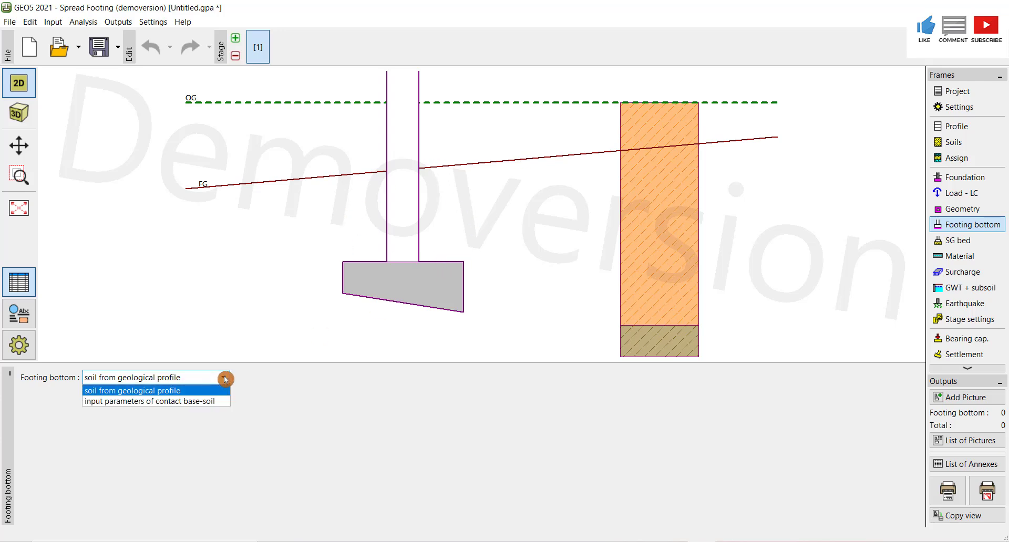
pyautogui.click(191, 402)
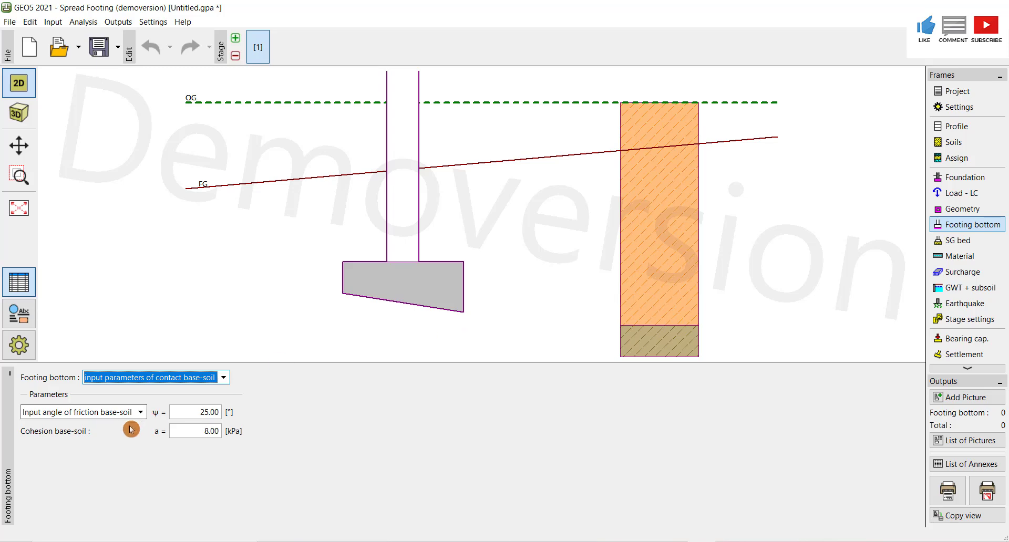
pyautogui.click(223, 378)
pyautogui.click(172, 394)
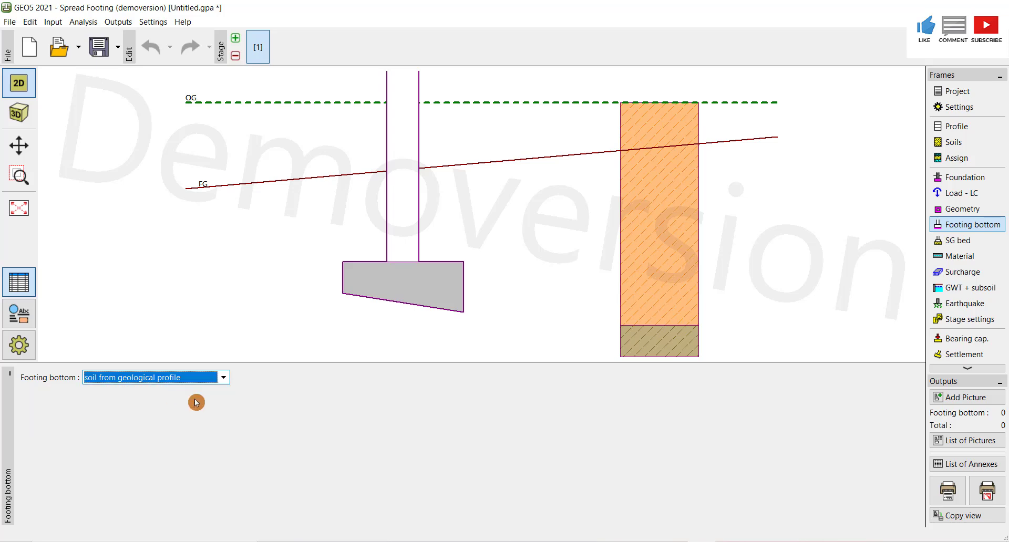
# - Enable sand-gravel bed input in the SG bed frame
pyautogui.click(966, 248)
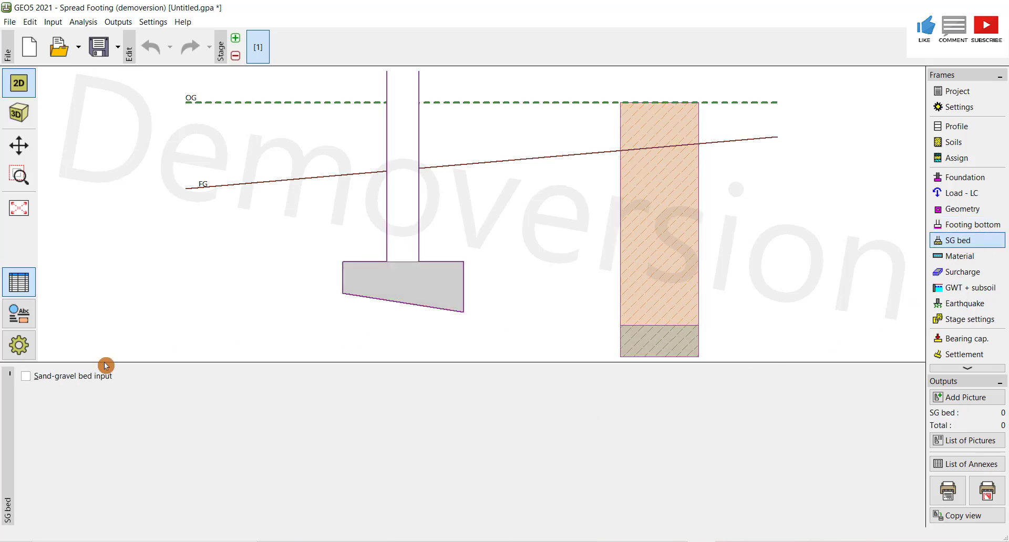
pyautogui.click(26, 377)
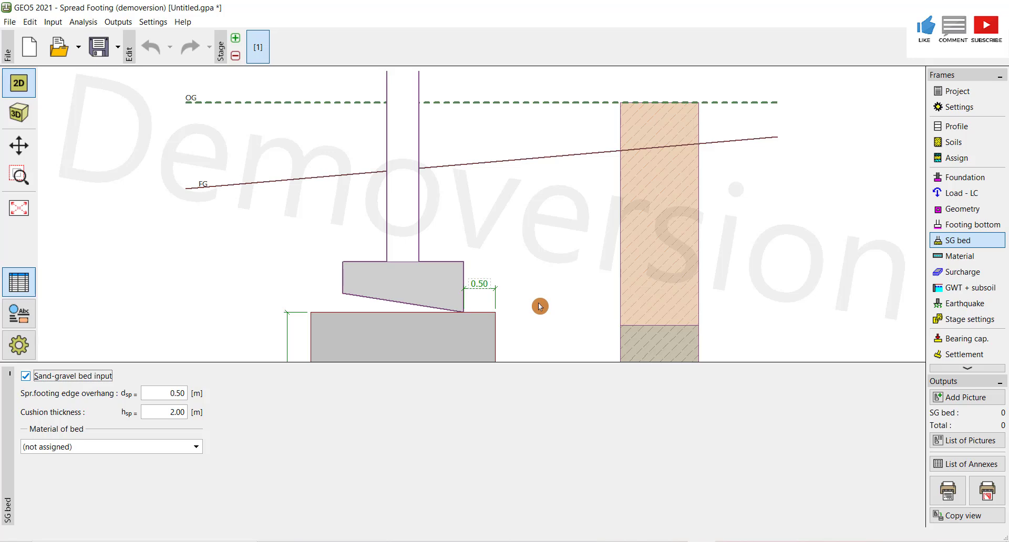
pyautogui.scroll(-2, 538, 301)
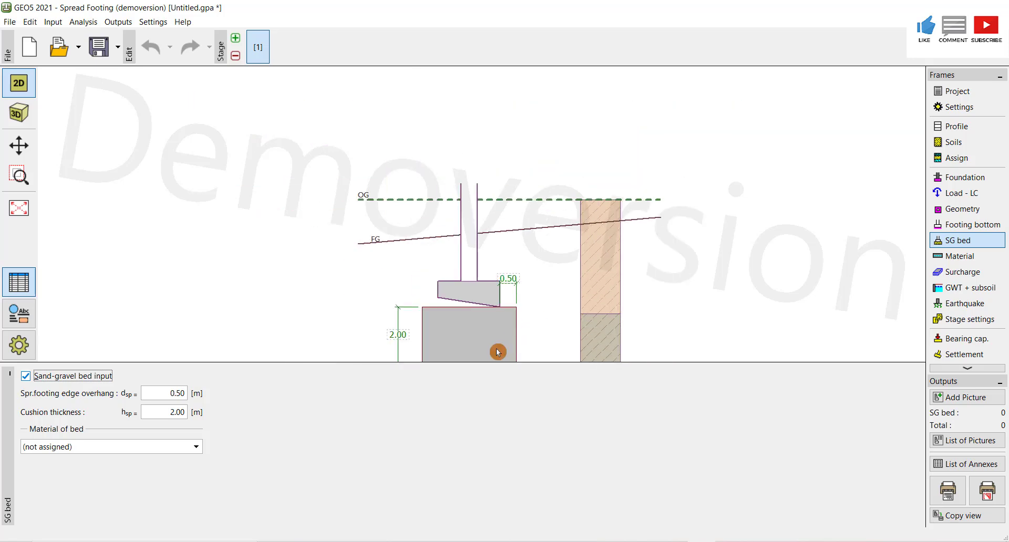
pyautogui.scroll(2, 497, 352)
pyautogui.click(18, 145)
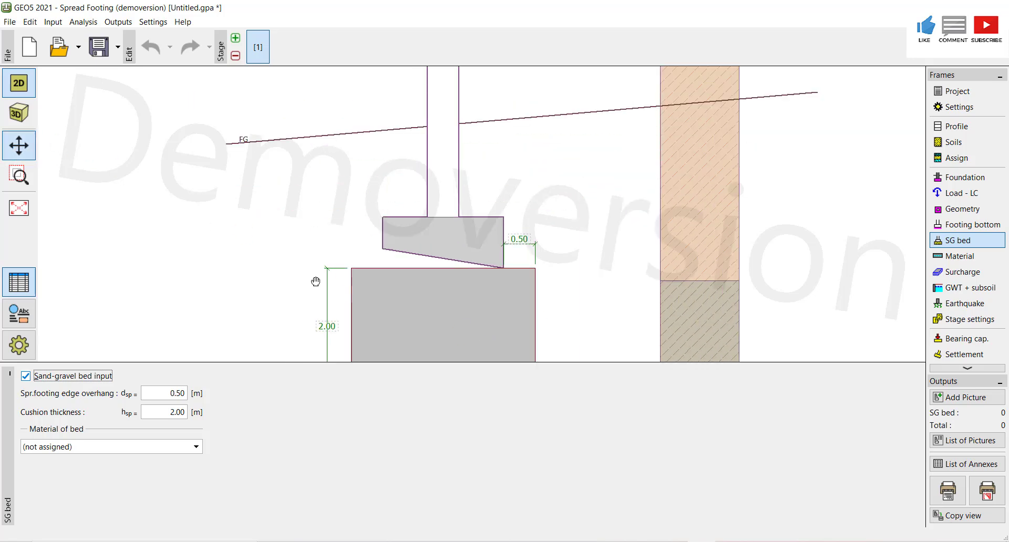
# - Set the sand-gravel bed's edge overhang to 1 m and open the bed material list
pyautogui.moveTo(315, 281)
pyautogui.mouseDown()
pyautogui.moveTo(308, 241)
pyautogui.moveTo(327, 209)
pyautogui.moveTo(324, 236)
pyautogui.mouseUp()
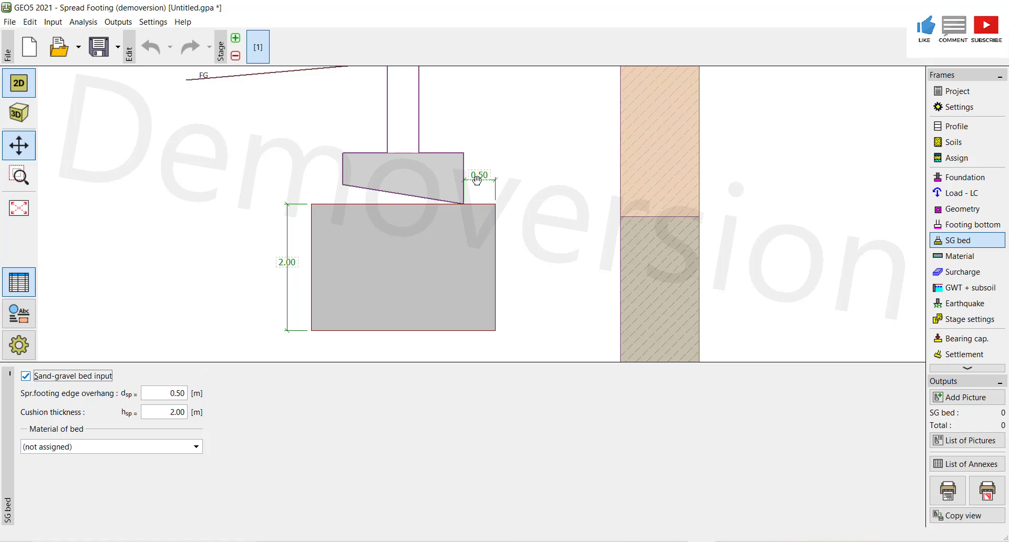
pyautogui.click(179, 394)
pyautogui.write('1')
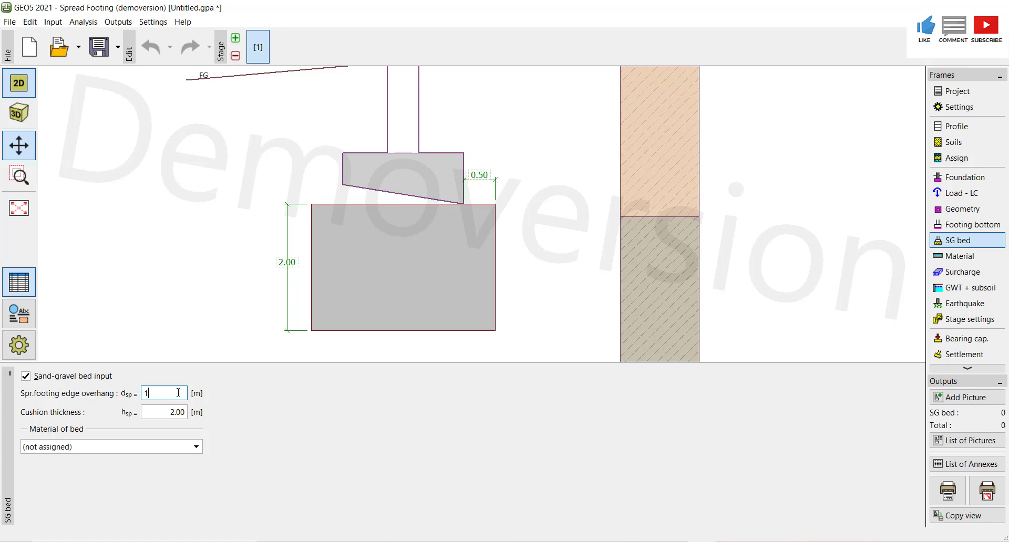
pyautogui.press('Tab')
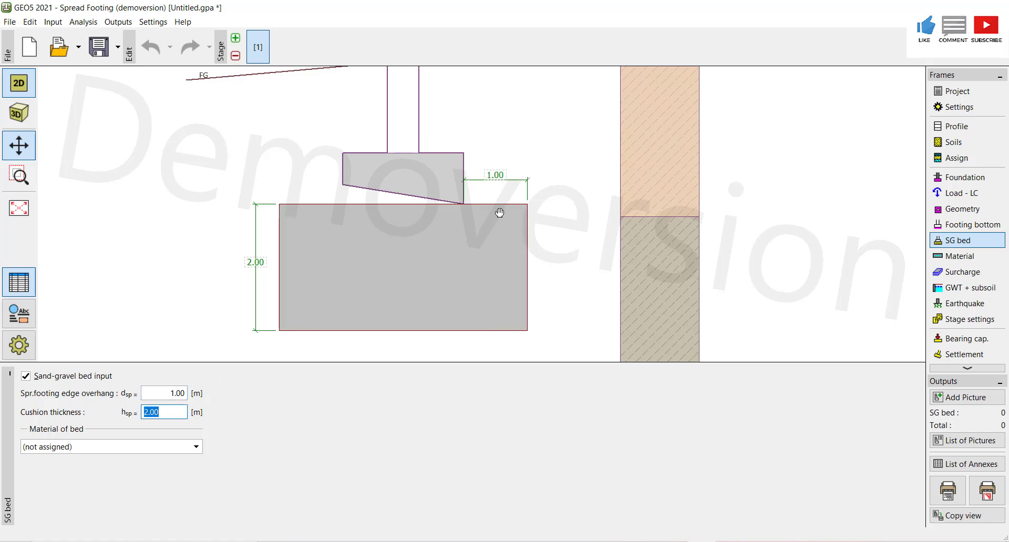
pyautogui.click(176, 405)
pyautogui.click(196, 447)
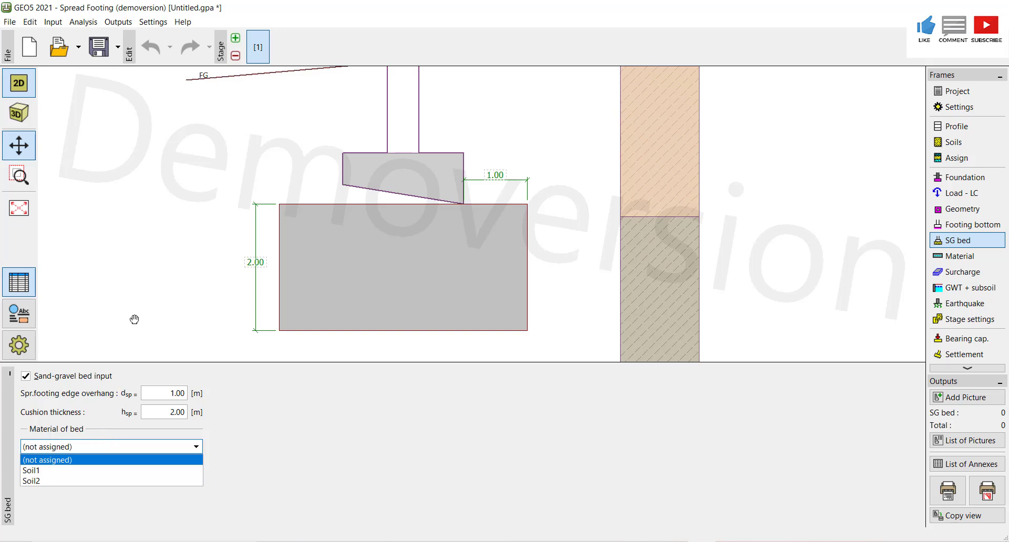
# - Turn off sand-gravel bed input for the footing
pyautogui.click(31, 380)
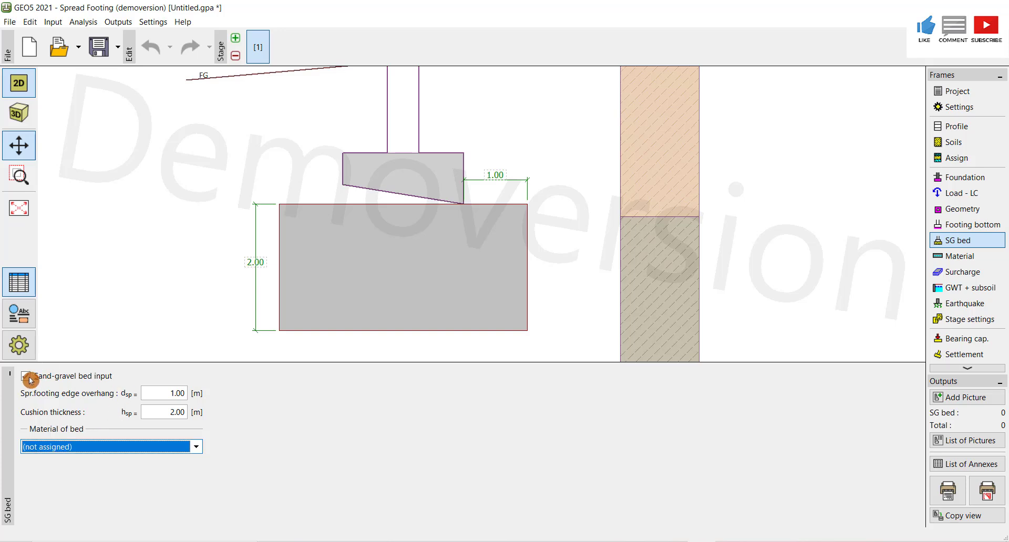
pyautogui.click(29, 378)
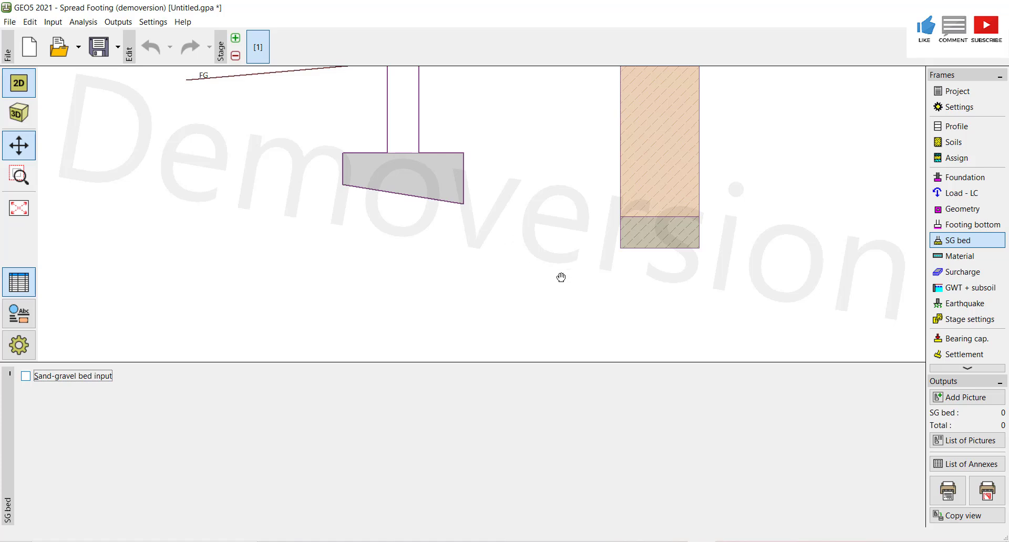
pyautogui.click(28, 149)
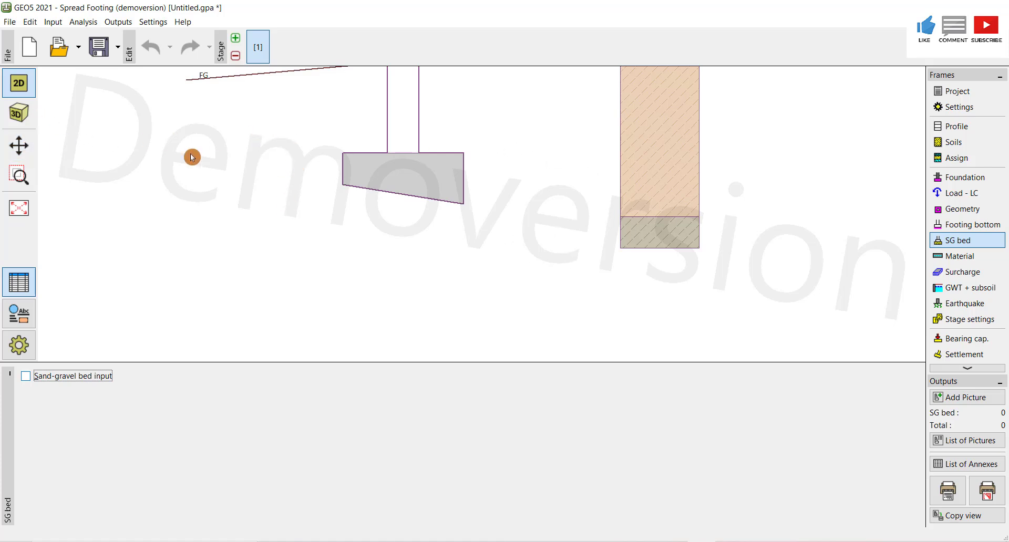
pyautogui.click(19, 145)
pyautogui.moveTo(261, 162)
pyautogui.mouseDown()
pyautogui.moveTo(263, 191)
pyautogui.moveTo(236, 247)
pyautogui.mouseUp()
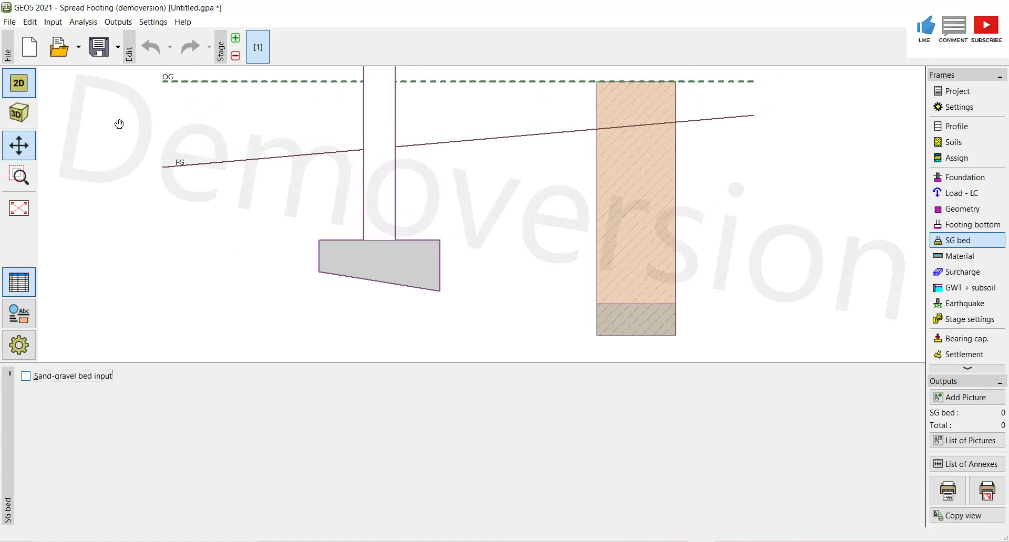
pyautogui.click(20, 116)
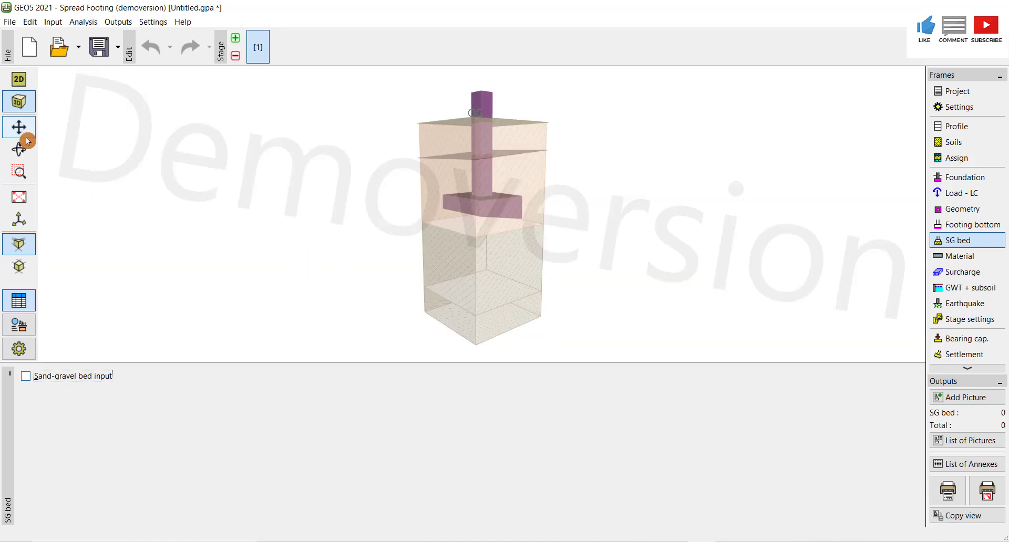
pyautogui.click(19, 149)
pyautogui.moveTo(458, 250); pyautogui.dragTo(523, 259)
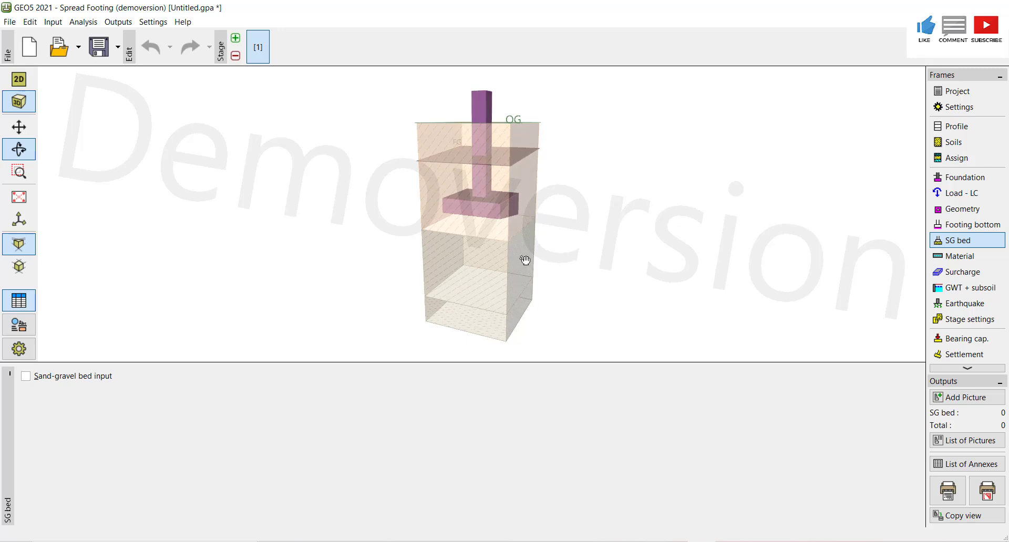
# - In the Material frame, set the footing concrete to C 16/20 from the catalog, as listed in the spreadsheet
pyautogui.click(962, 257)
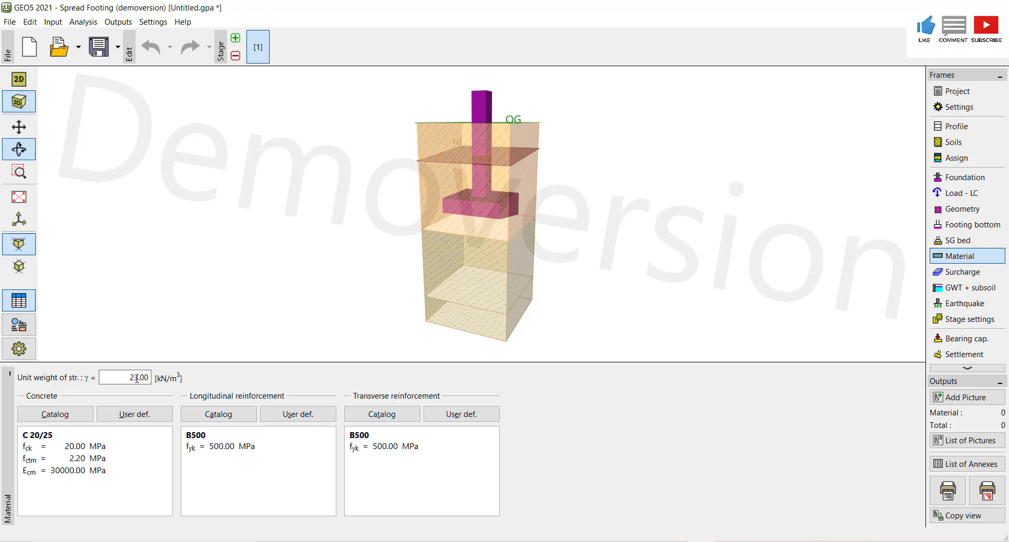
pyautogui.click(130, 415)
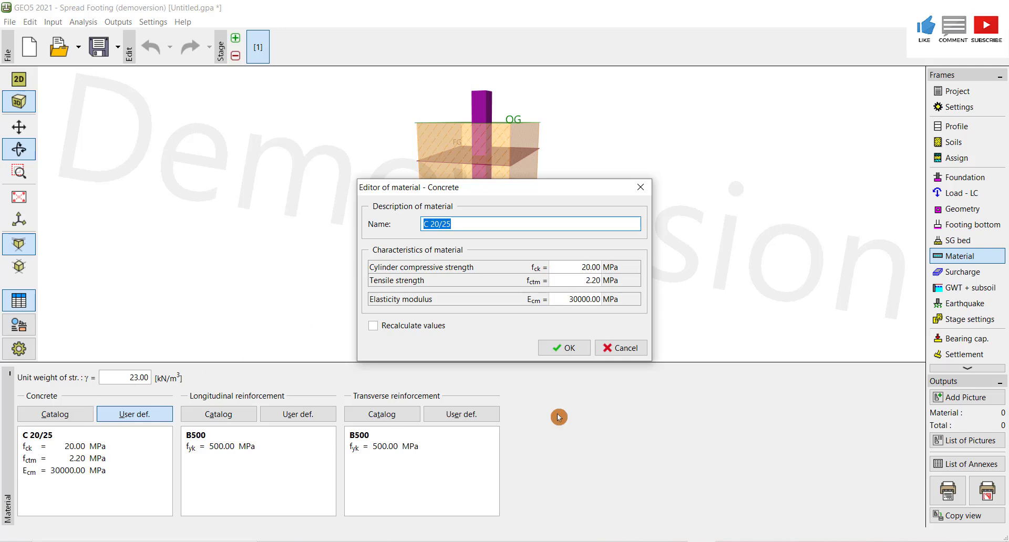
pyautogui.click(594, 356)
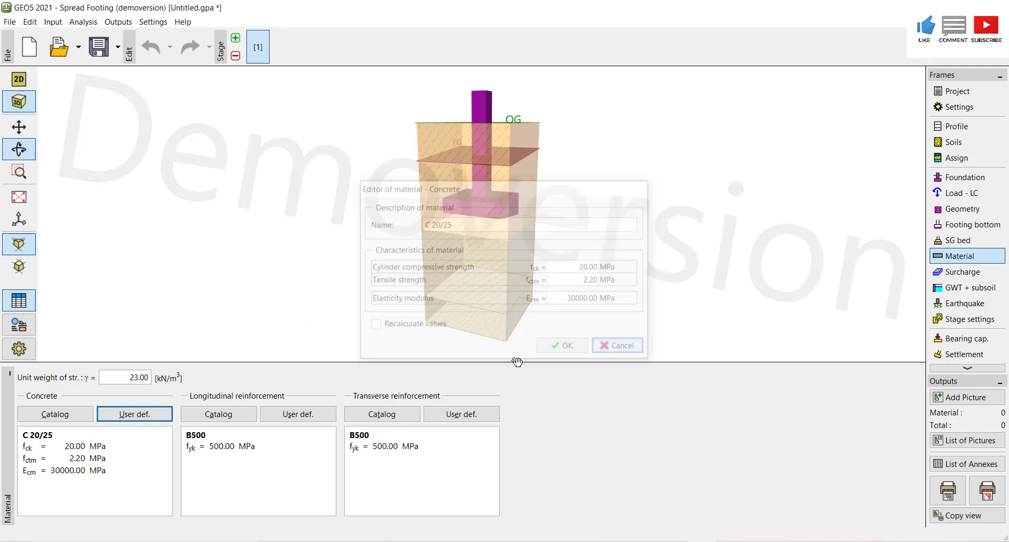
pyautogui.click(61, 418)
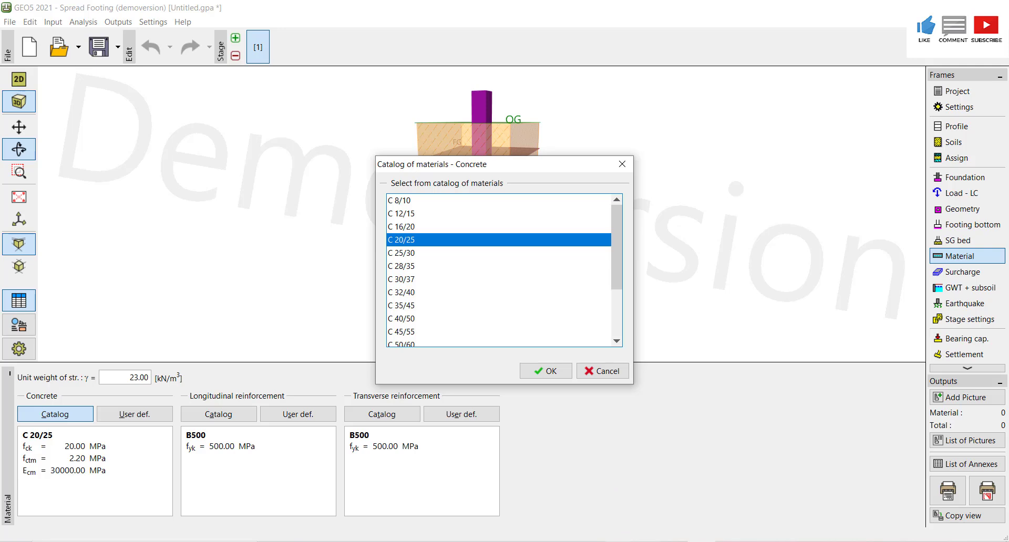
pyautogui.hotkey('alt', 'Tab')
pyautogui.moveTo(1002, 315); pyautogui.dragTo(1003, 351)
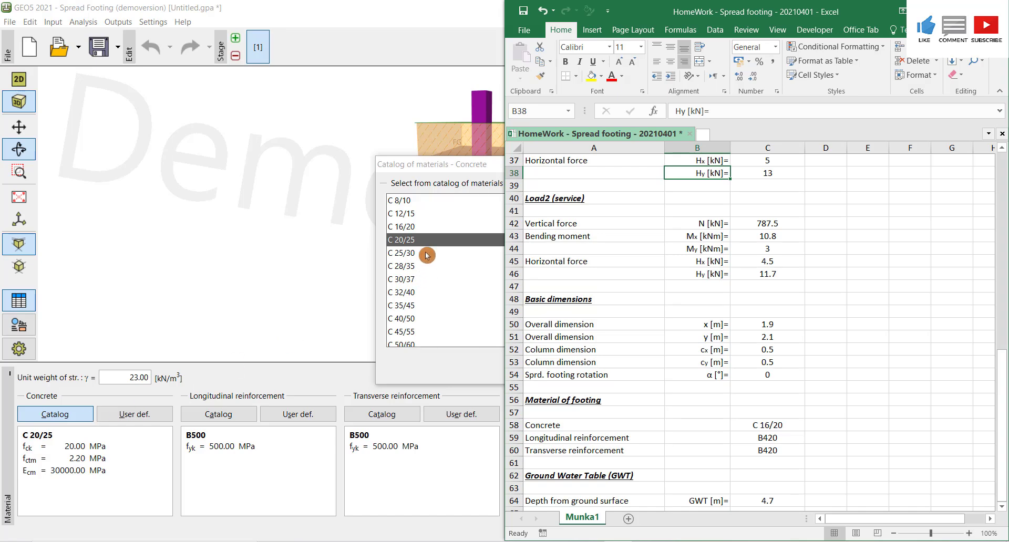
pyautogui.click(419, 230)
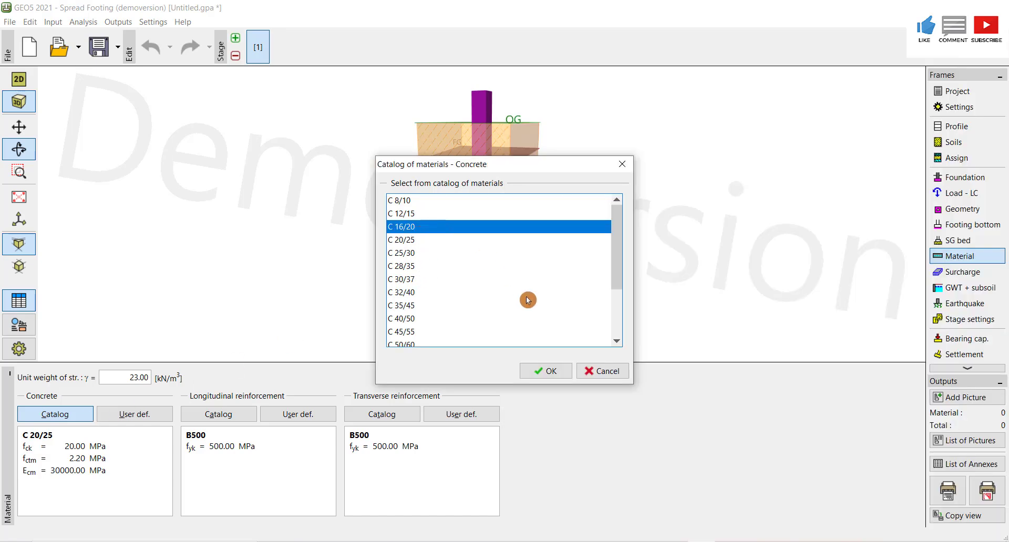
pyautogui.click(544, 372)
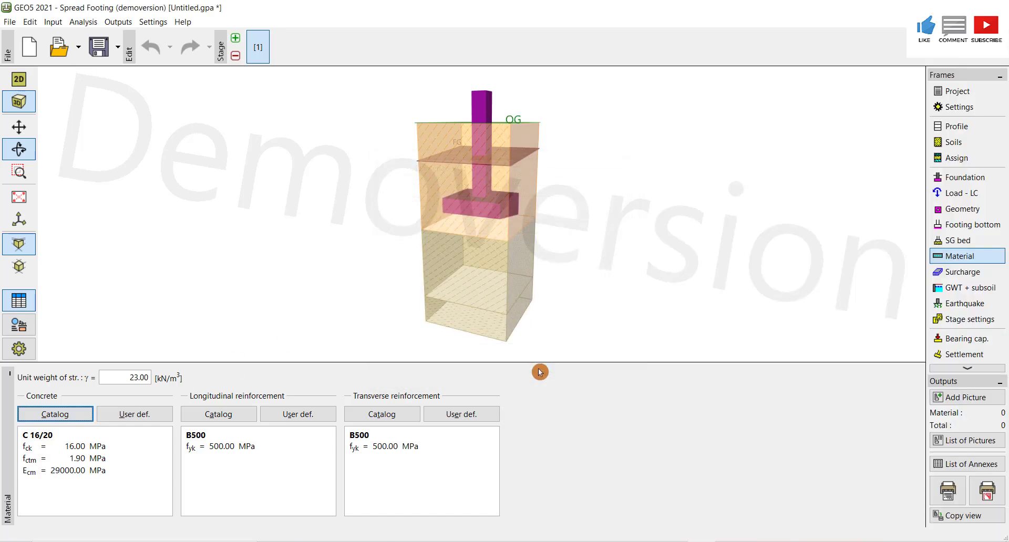
# - Set both the longitudinal and transverse reinforcement to B420 from the catalog
pyautogui.click(243, 418)
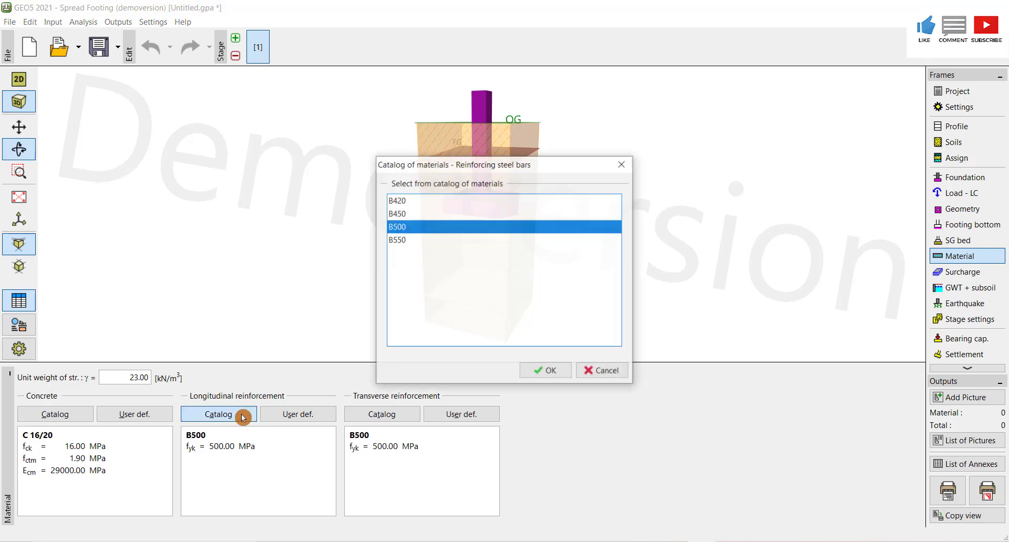
pyautogui.click(408, 205)
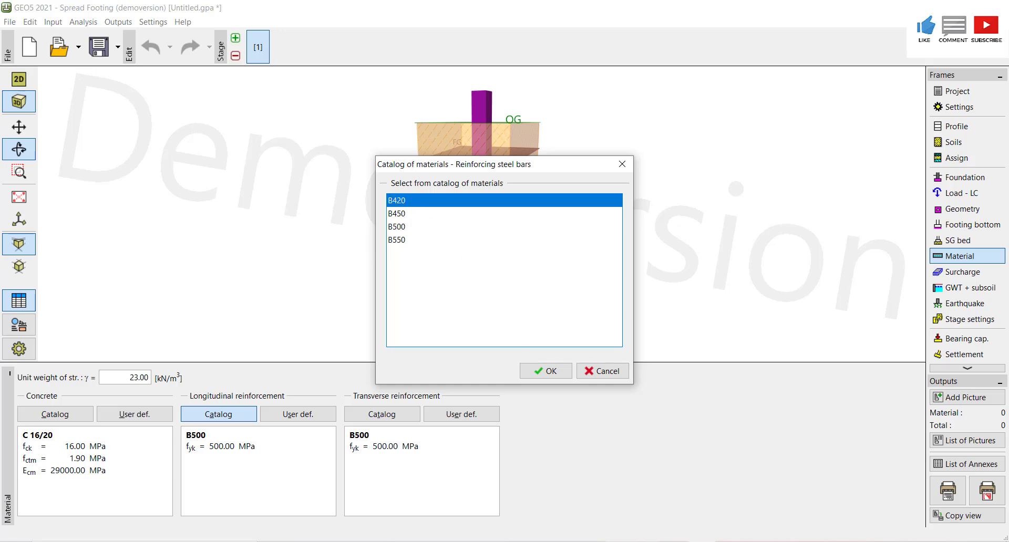
pyautogui.hotkey('alt', 'Tab')
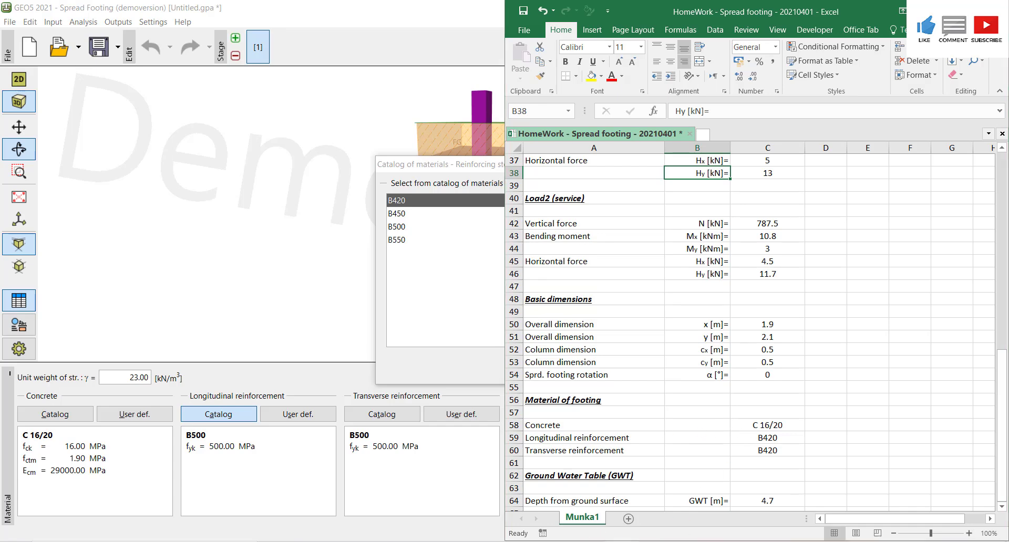
pyautogui.hotkey('alt', 'Tab')
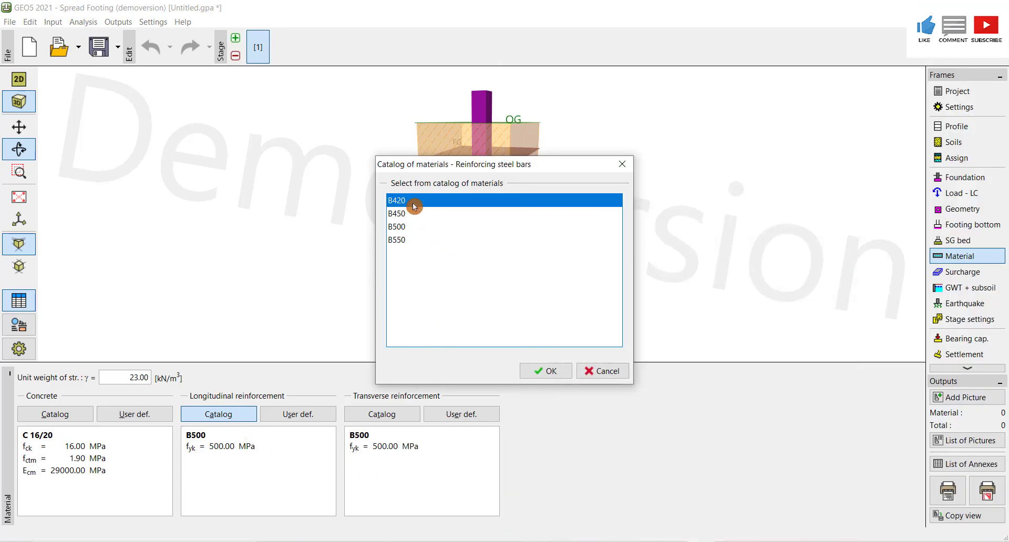
pyautogui.click(546, 371)
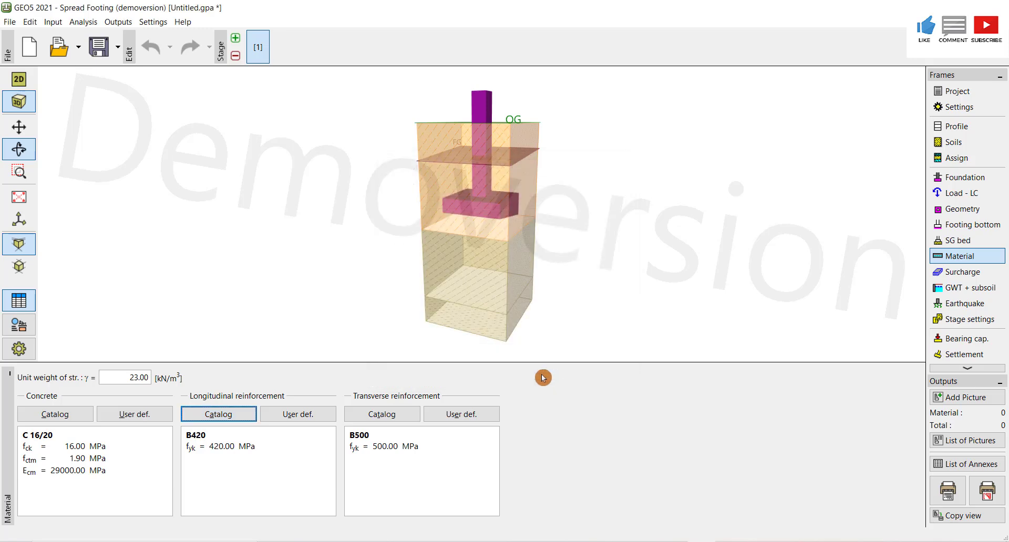
pyautogui.click(393, 415)
pyautogui.click(417, 198)
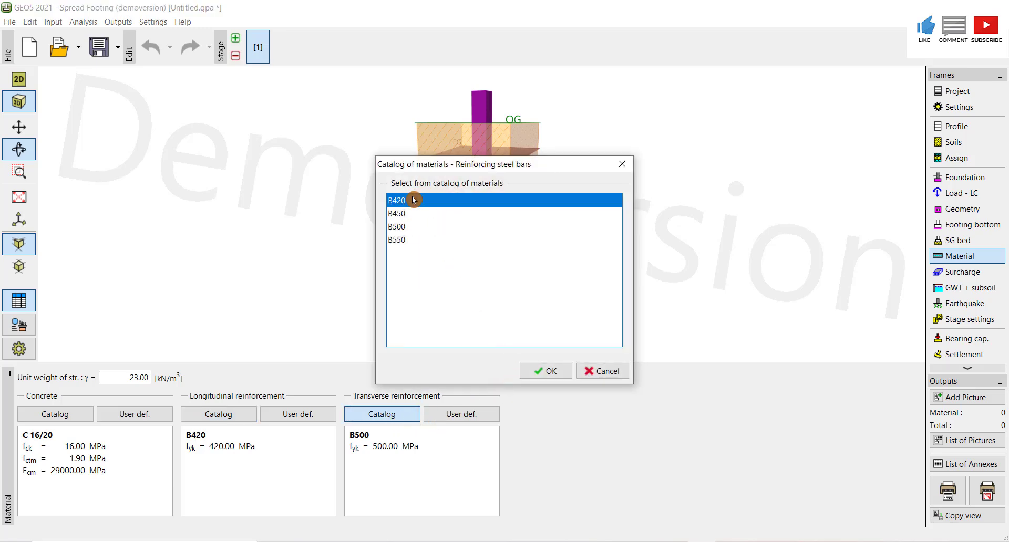
pyautogui.click(559, 368)
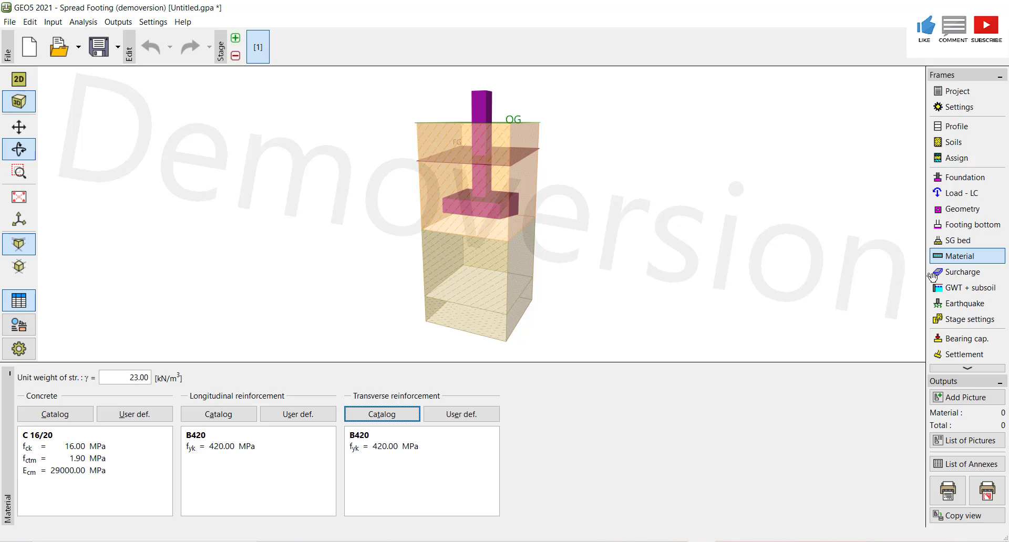
# - Enable ground water and set its depth from ground surface to 4.7 m
pyautogui.click(958, 271)
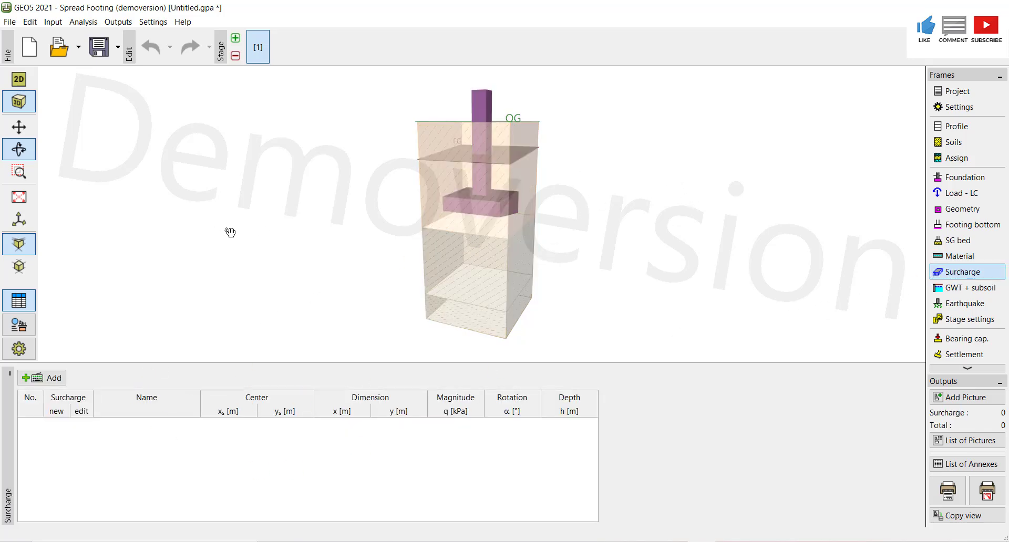
pyautogui.click(21, 128)
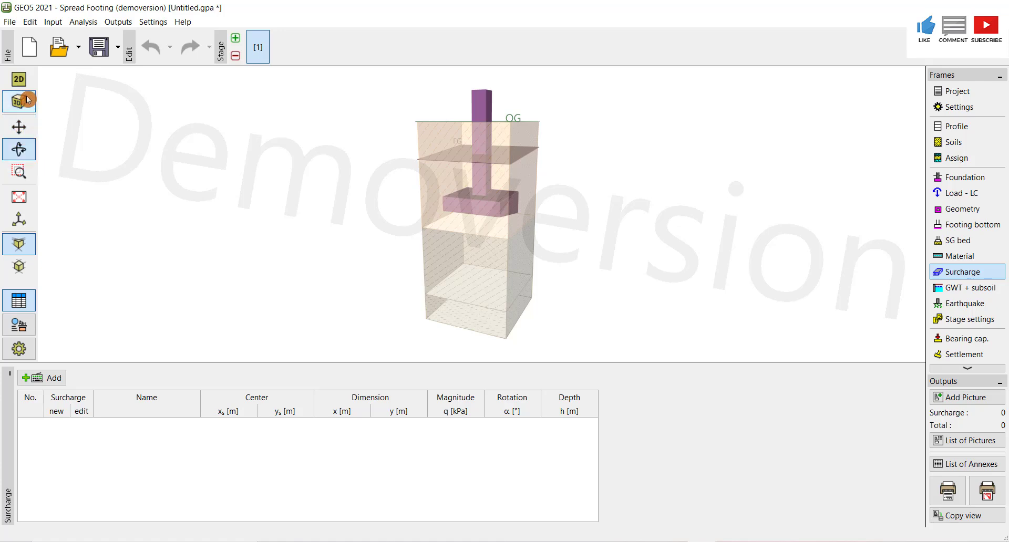
pyautogui.click(19, 79)
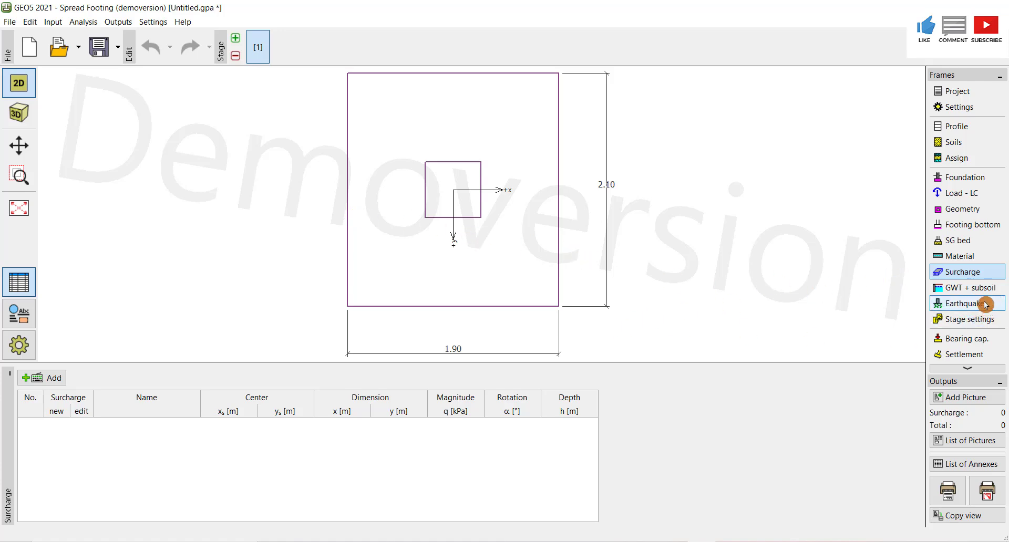
pyautogui.click(973, 289)
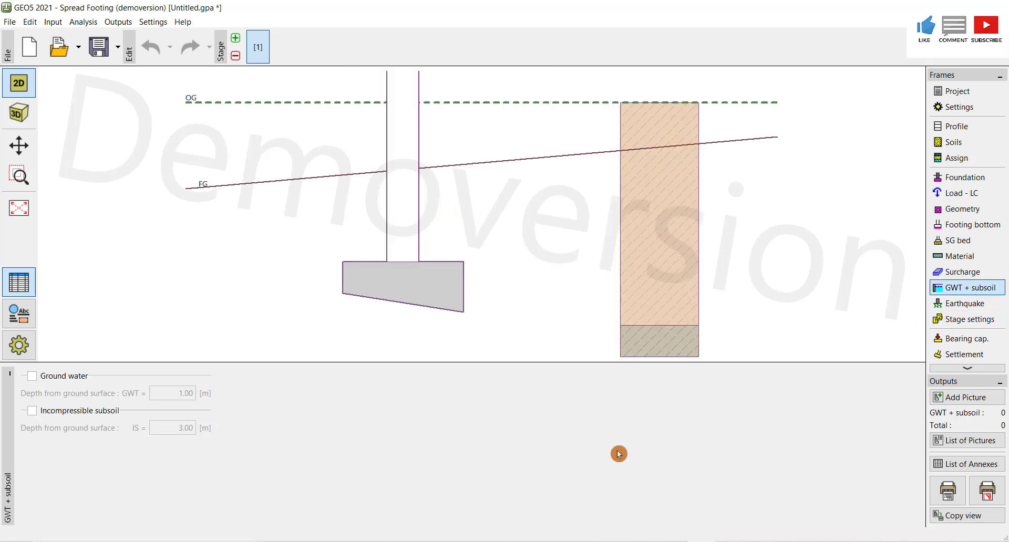
pyautogui.hotkey('alt', 'Tab')
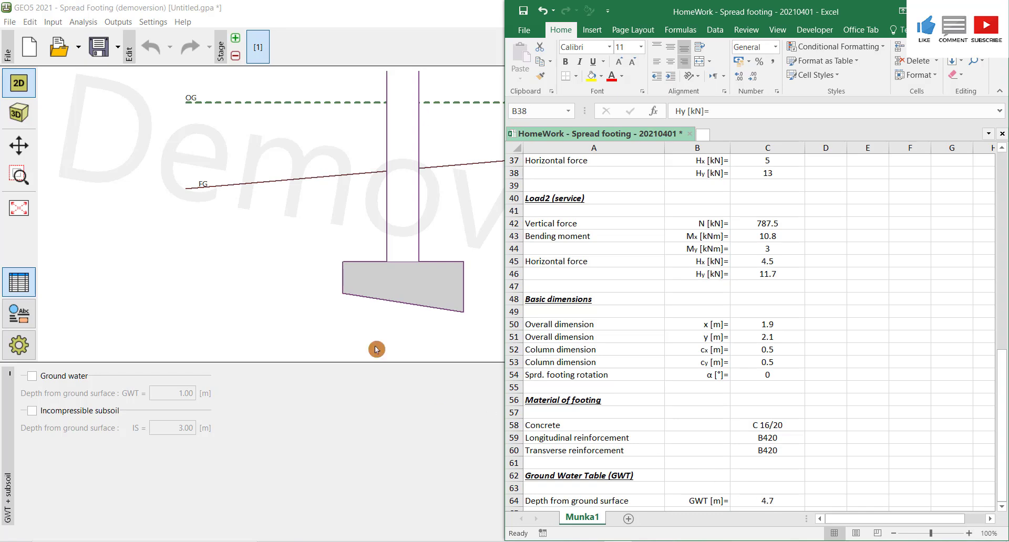
pyautogui.click(316, 312)
pyautogui.click(35, 378)
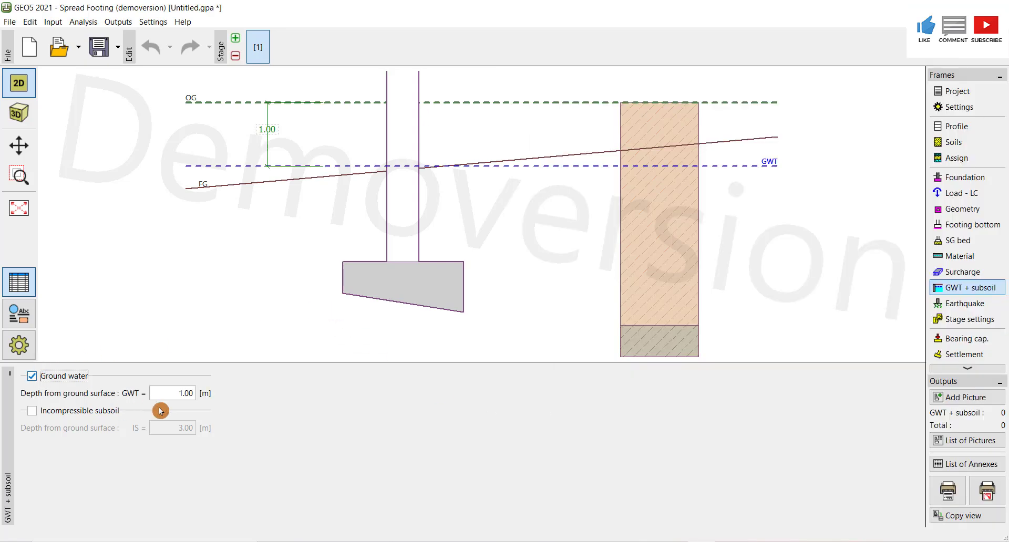
pyautogui.click(182, 398)
pyautogui.write('4')
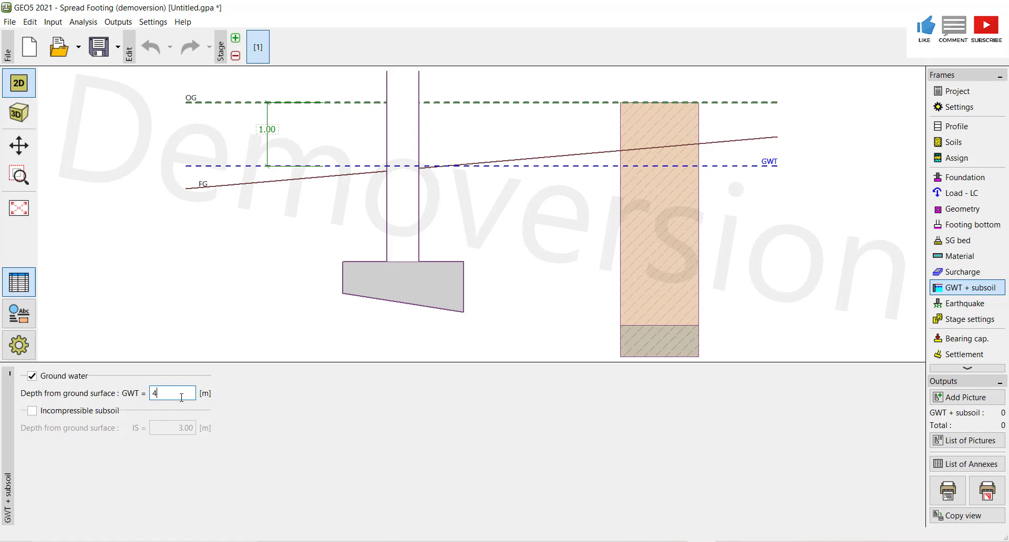
pyautogui.write('.7')
pyautogui.click(61, 415)
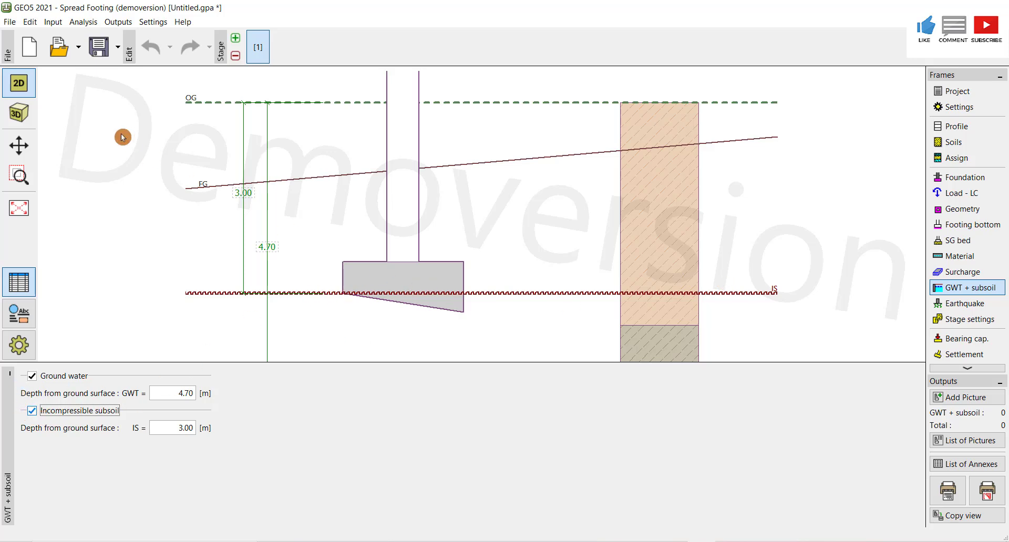
pyautogui.click(19, 146)
pyautogui.moveTo(541, 268); pyautogui.dragTo(538, 188)
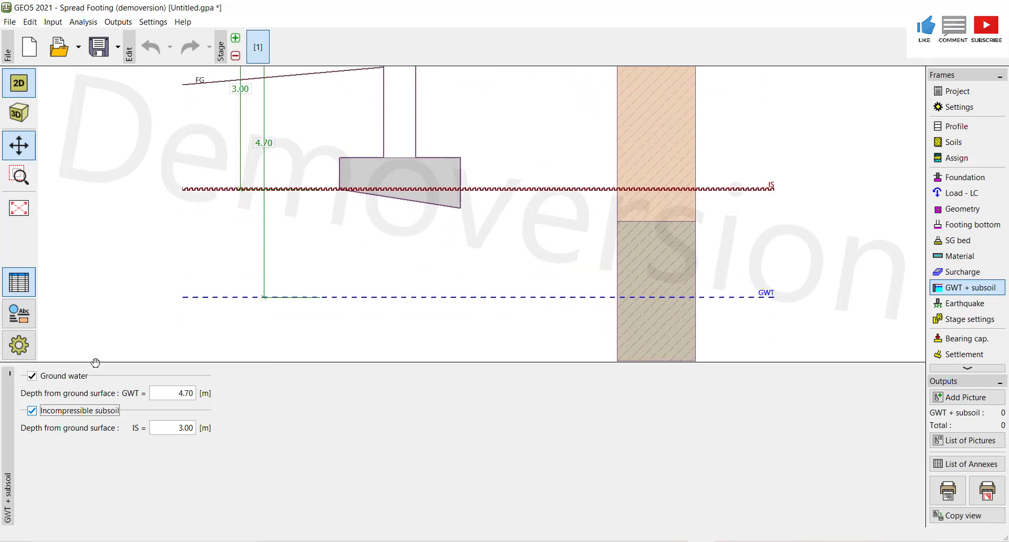
pyautogui.click(33, 412)
pyautogui.click(32, 413)
pyautogui.click(32, 412)
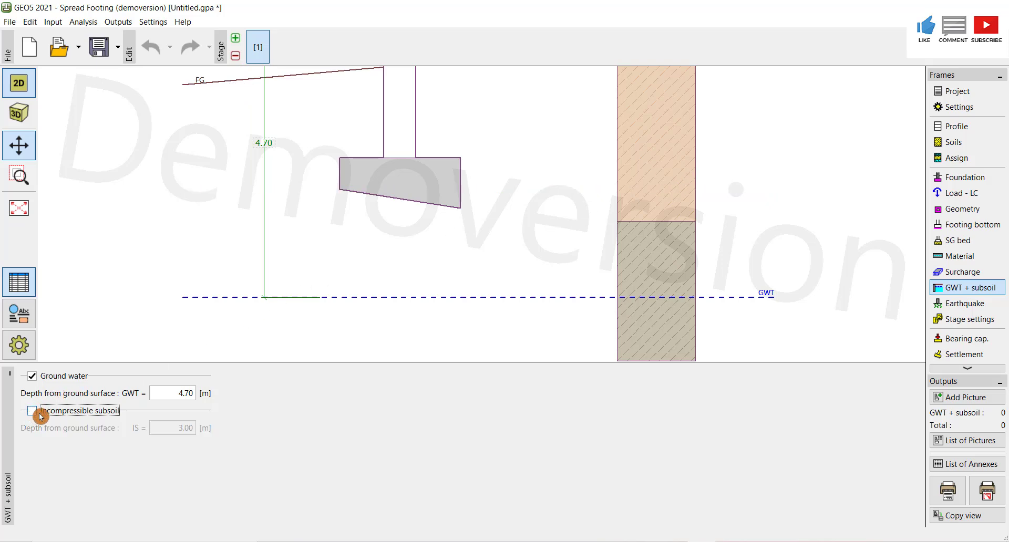
# - Run the bearing capacity verification of the footing
pyautogui.click(966, 343)
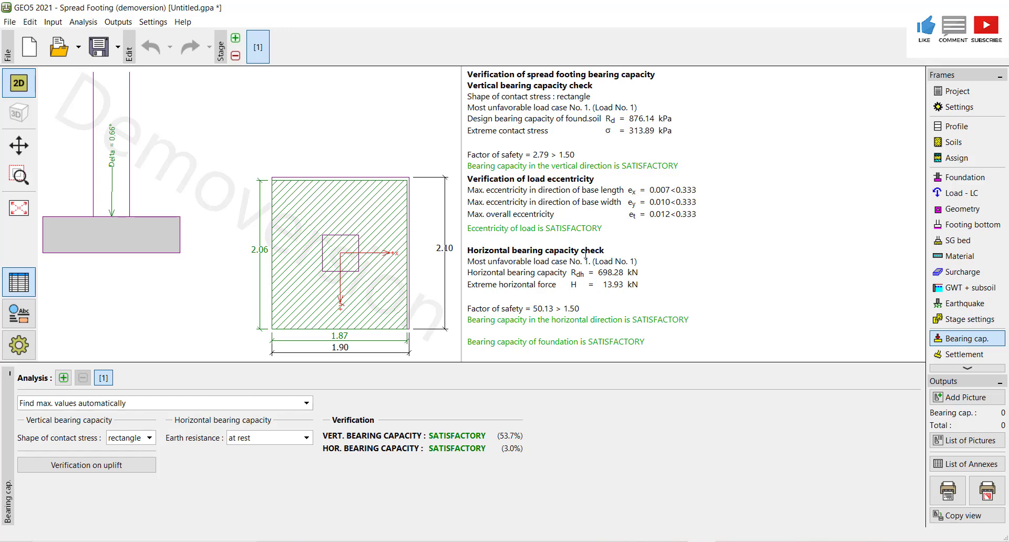
pyautogui.click(424, 235)
pyautogui.click(307, 403)
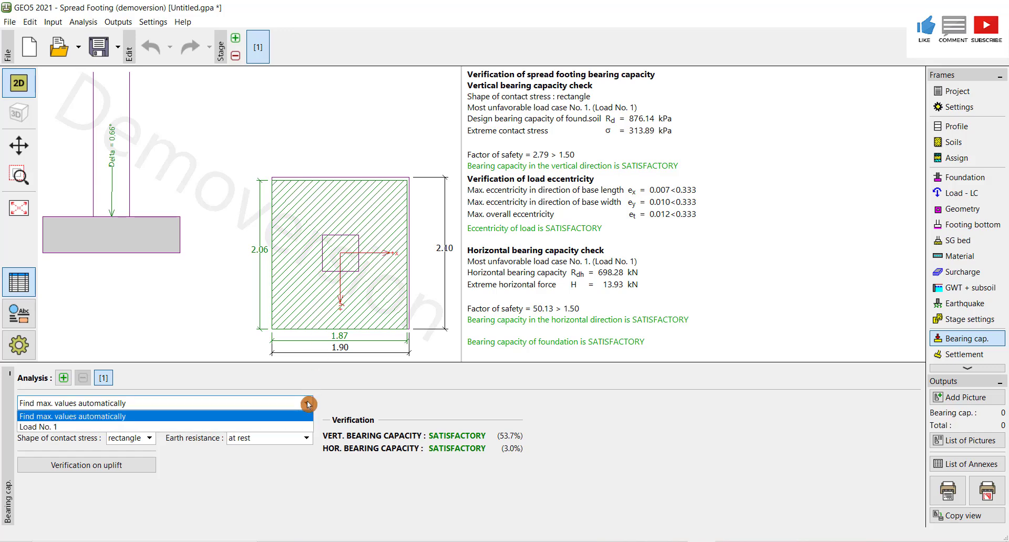
pyautogui.click(91, 437)
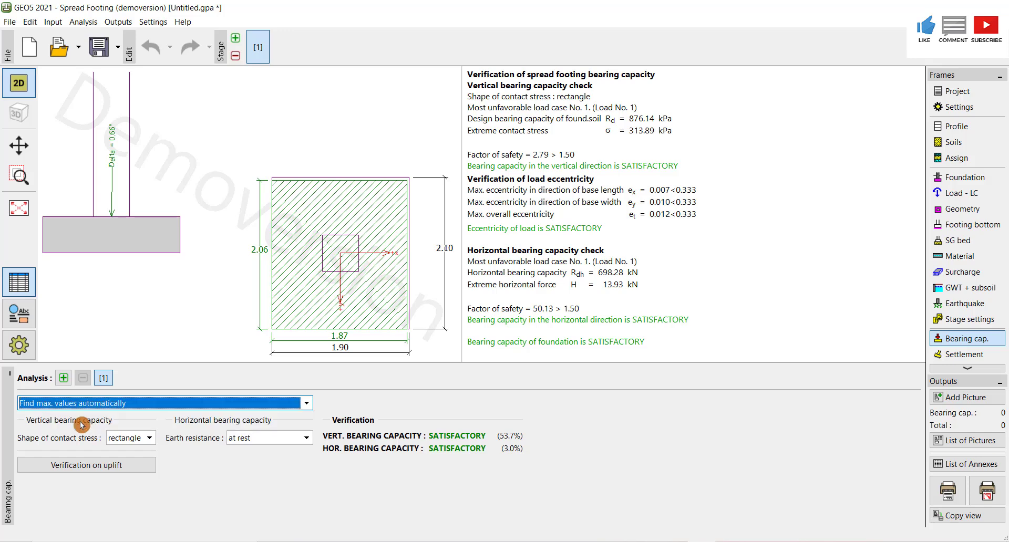
pyautogui.click(307, 402)
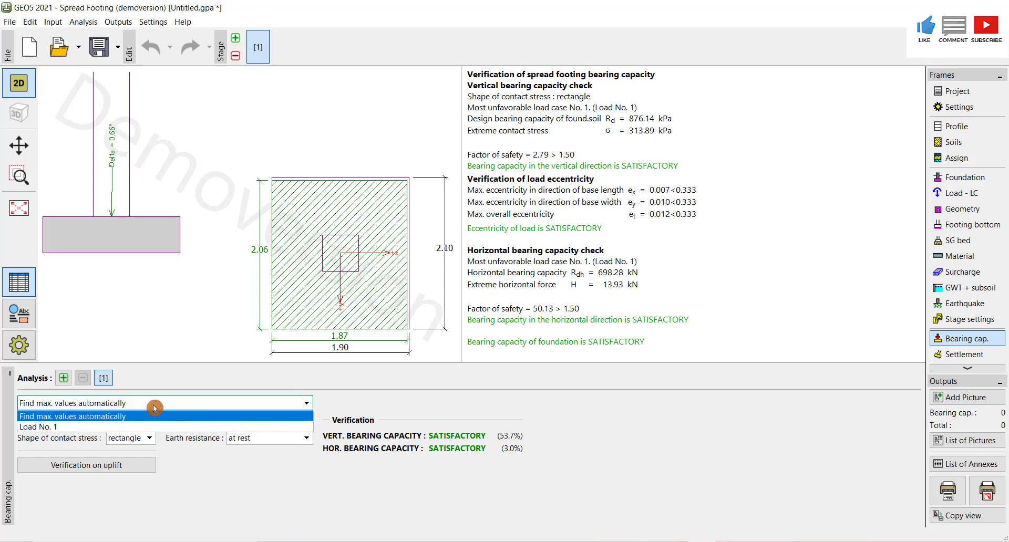
pyautogui.click(86, 426)
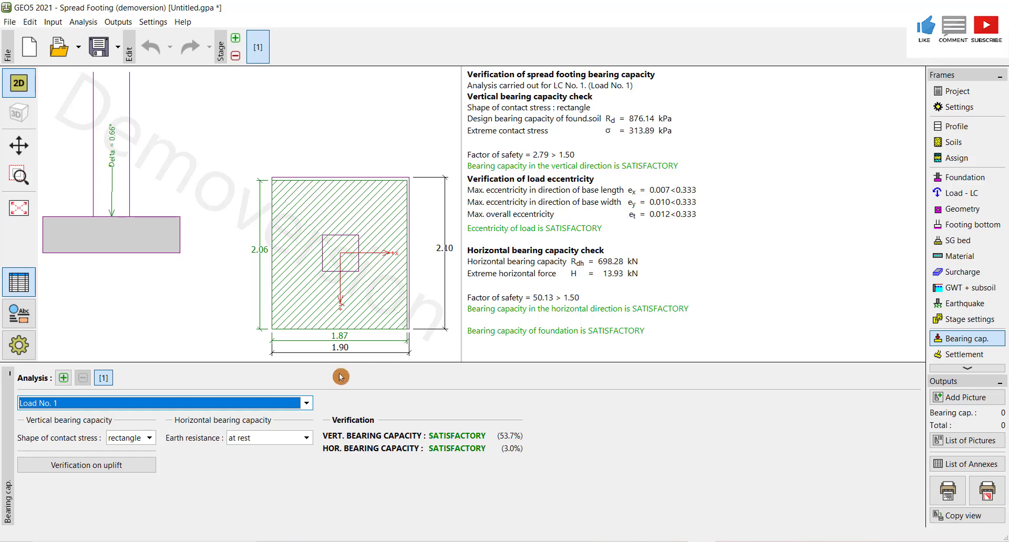
pyautogui.click(307, 404)
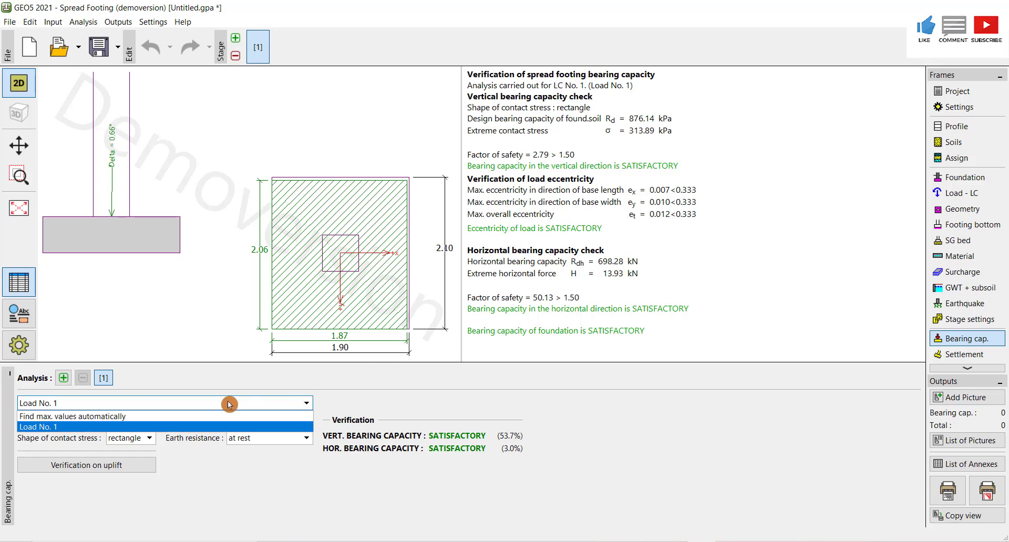
pyautogui.click(139, 415)
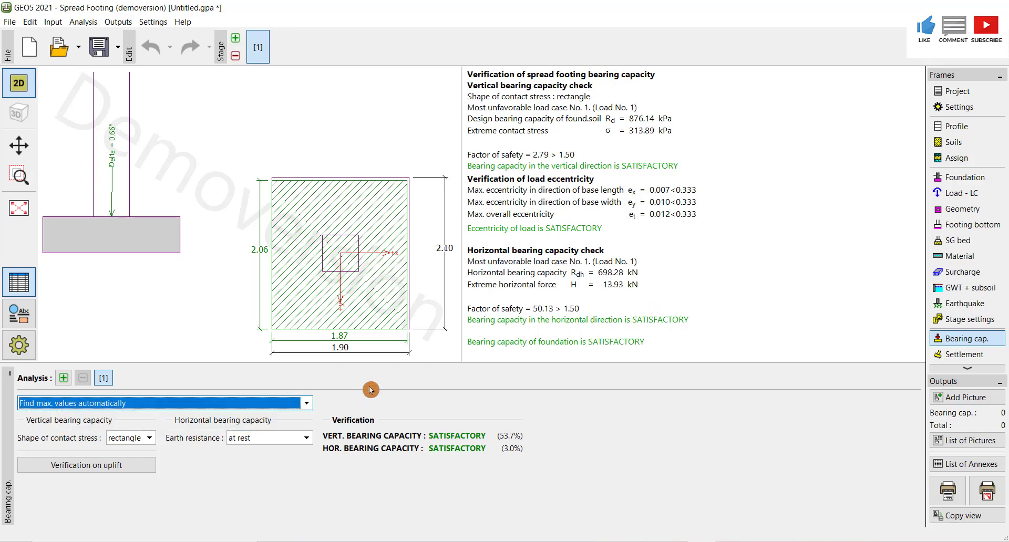
# - Run the settlement analysis of the footing, leaving earth resistance at rest
pyautogui.click(306, 443)
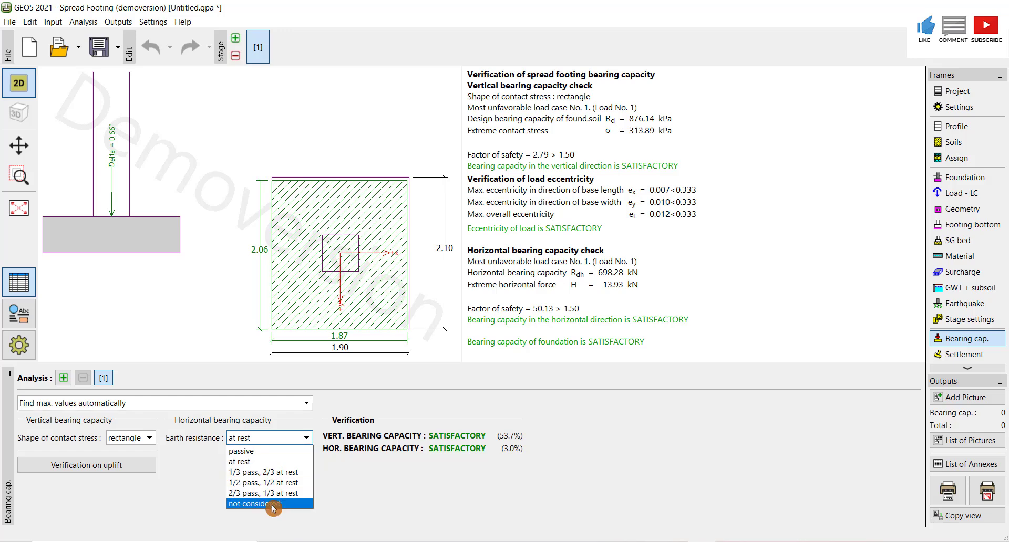
pyautogui.click(260, 463)
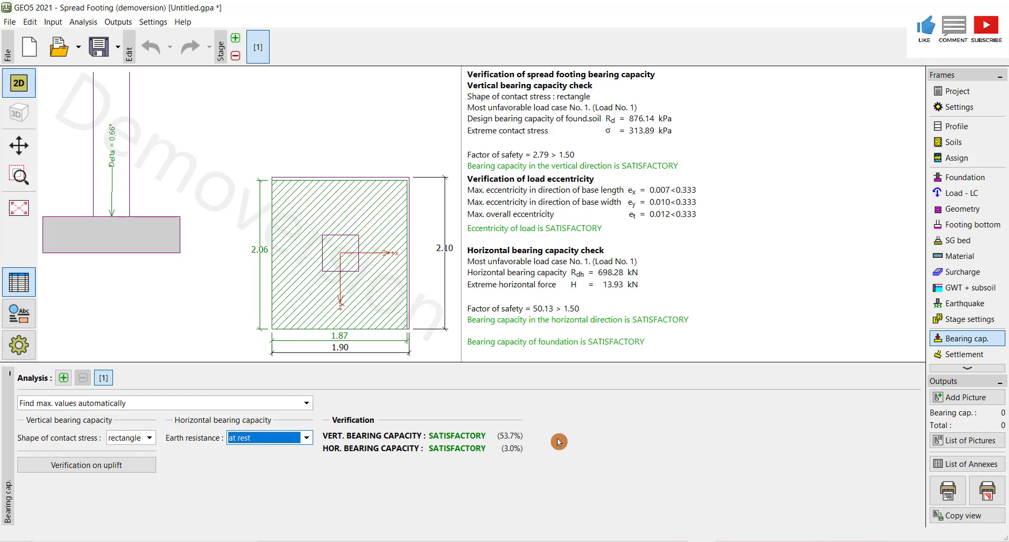
pyautogui.click(957, 360)
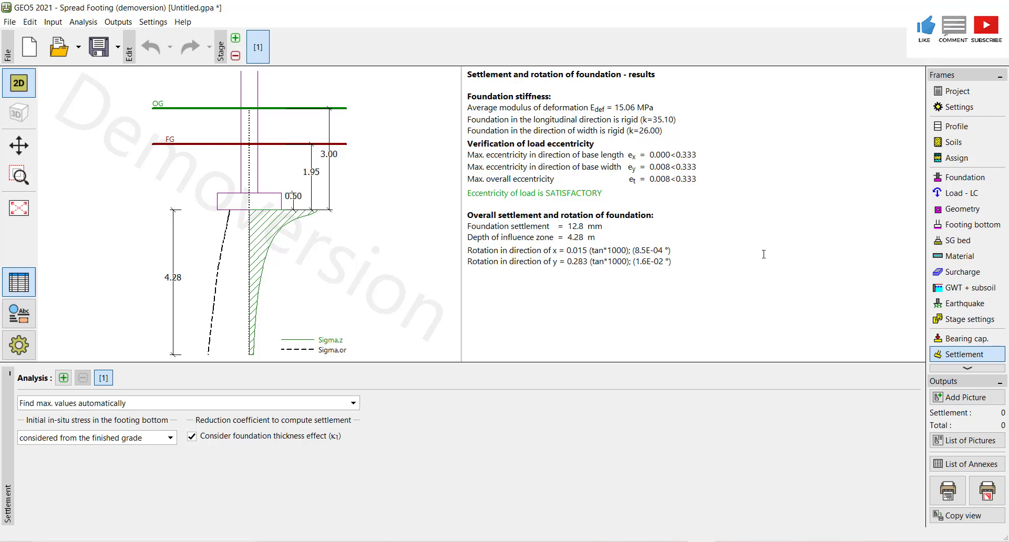
# - Redesign the footing dimensions using calculated bearing capacity, accepting 1.50 m by 1.40 m
pyautogui.click(963, 212)
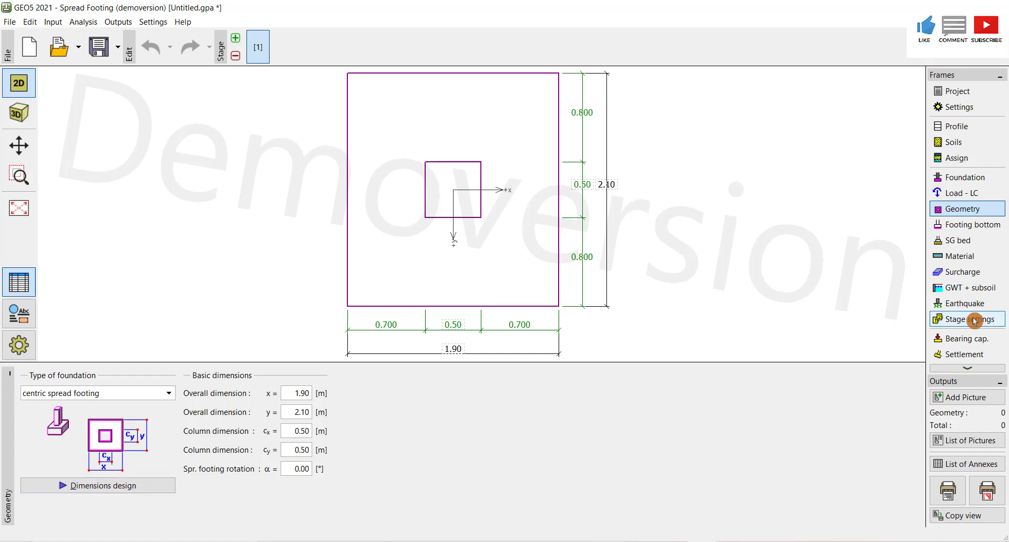
pyautogui.click(971, 338)
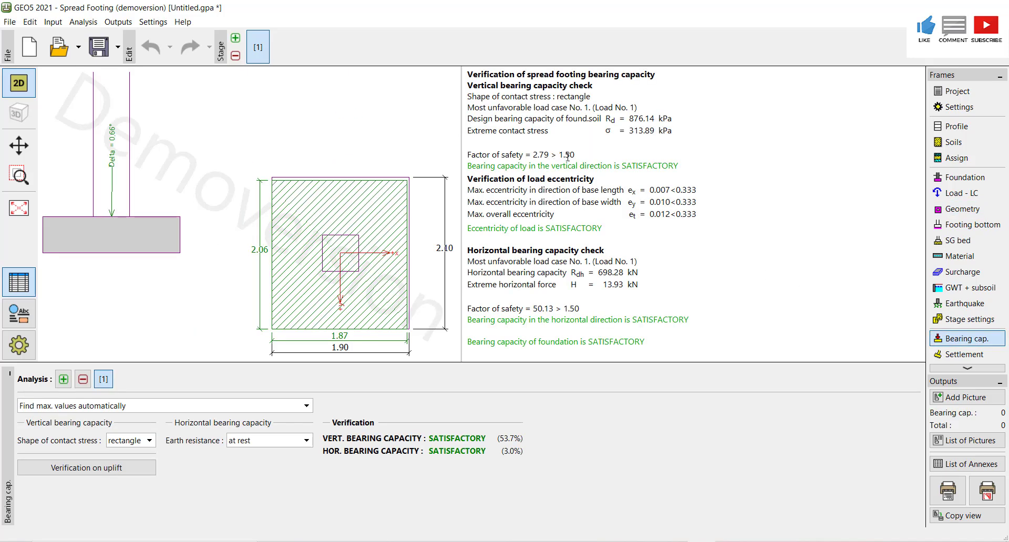
pyautogui.click(965, 210)
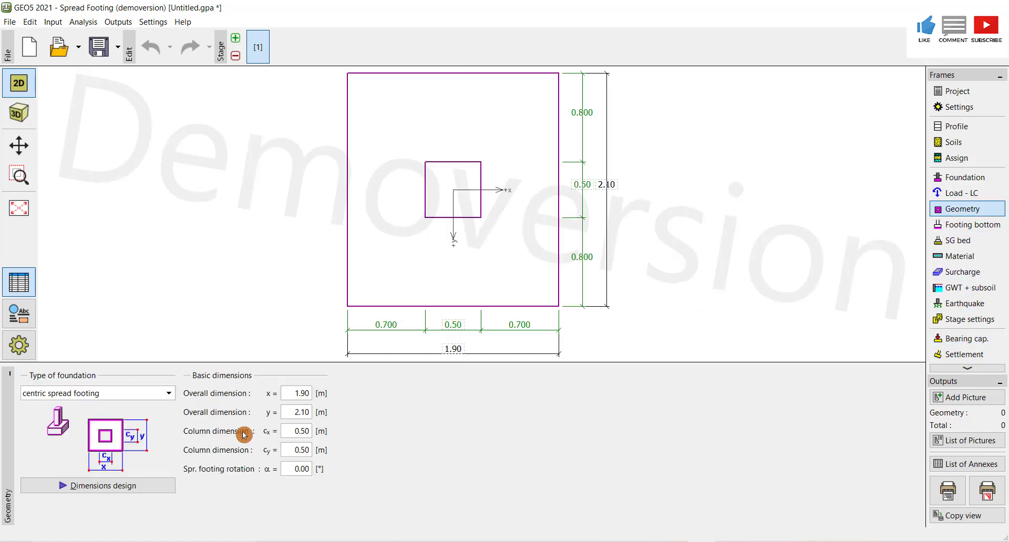
pyautogui.click(126, 490)
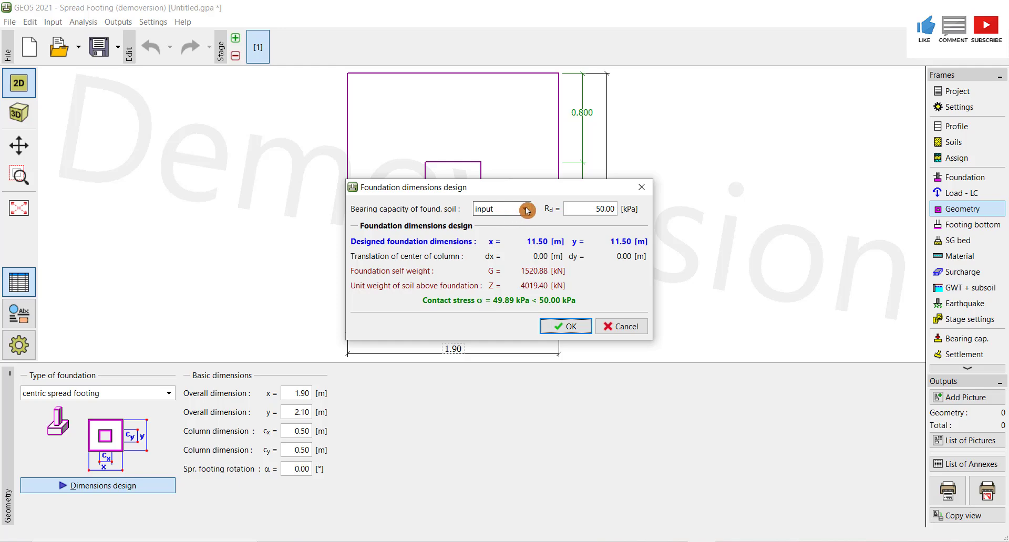
pyautogui.click(527, 209)
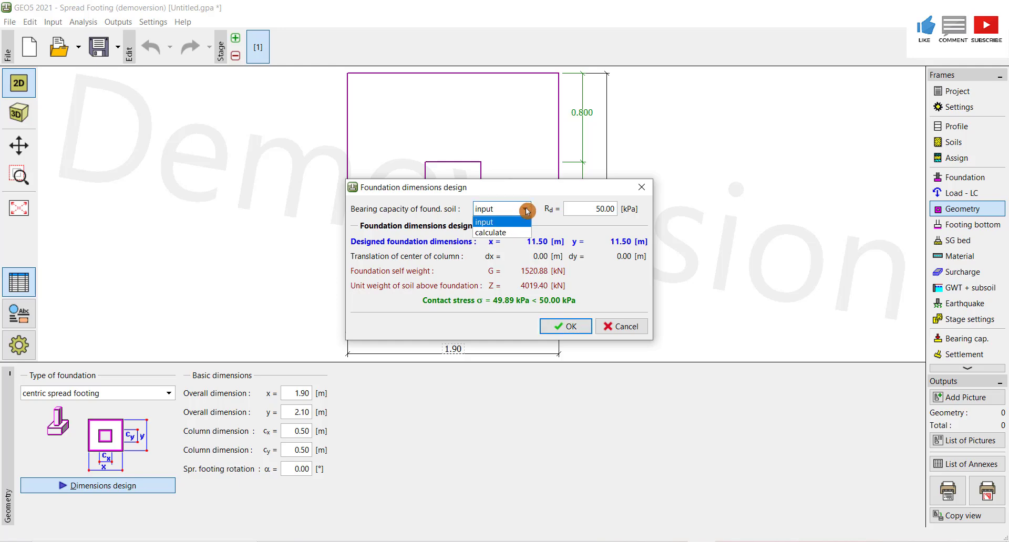
pyautogui.click(502, 233)
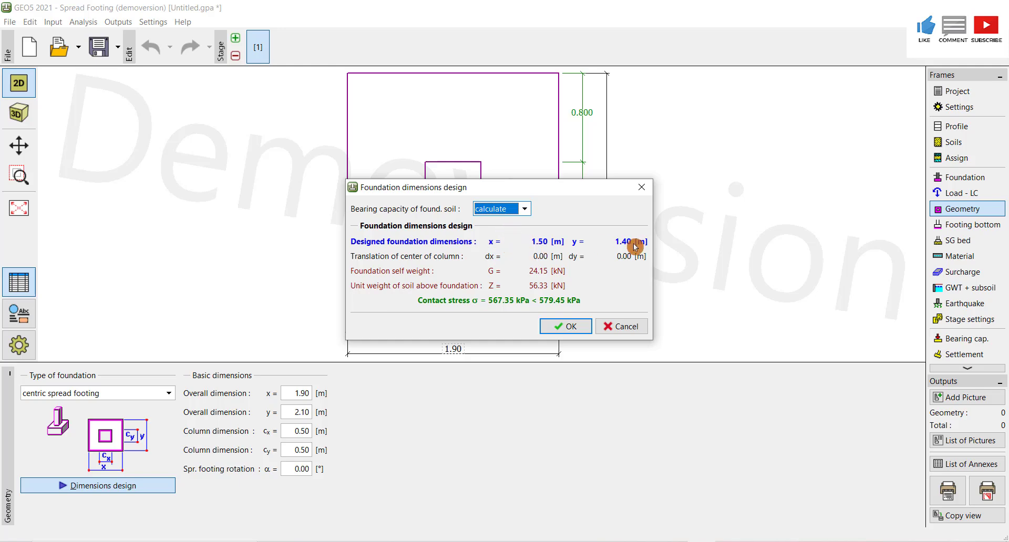
pyautogui.click(568, 327)
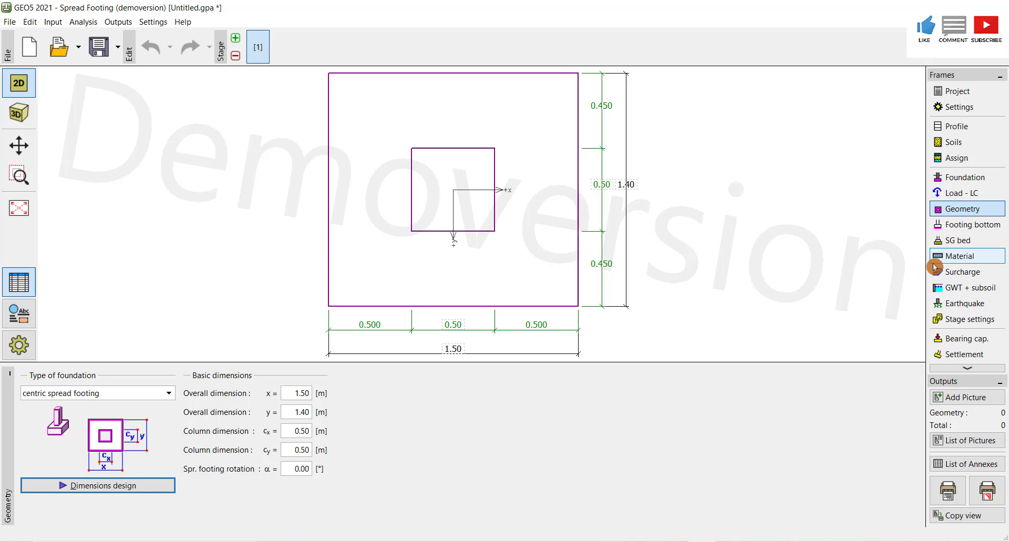
# - Rerun the bearing capacity, settlement and dimensioning analyses for the resized footing
pyautogui.click(975, 340)
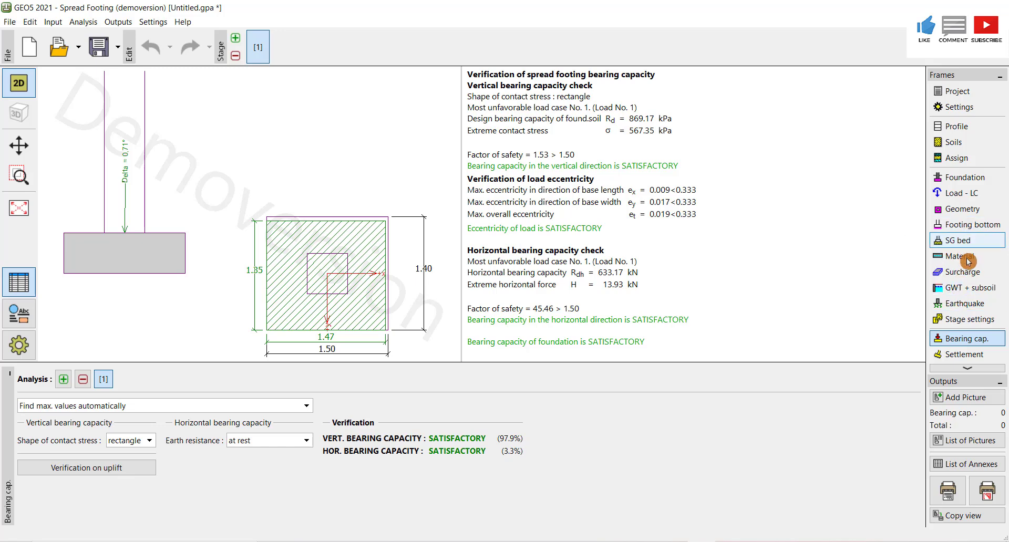
pyautogui.click(968, 354)
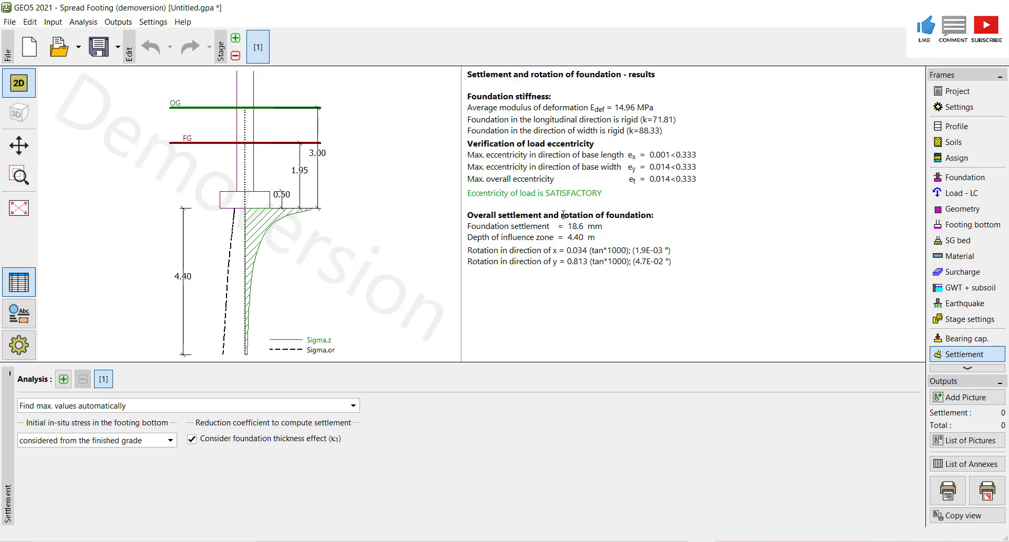
pyautogui.scroll(-1, 951, 273)
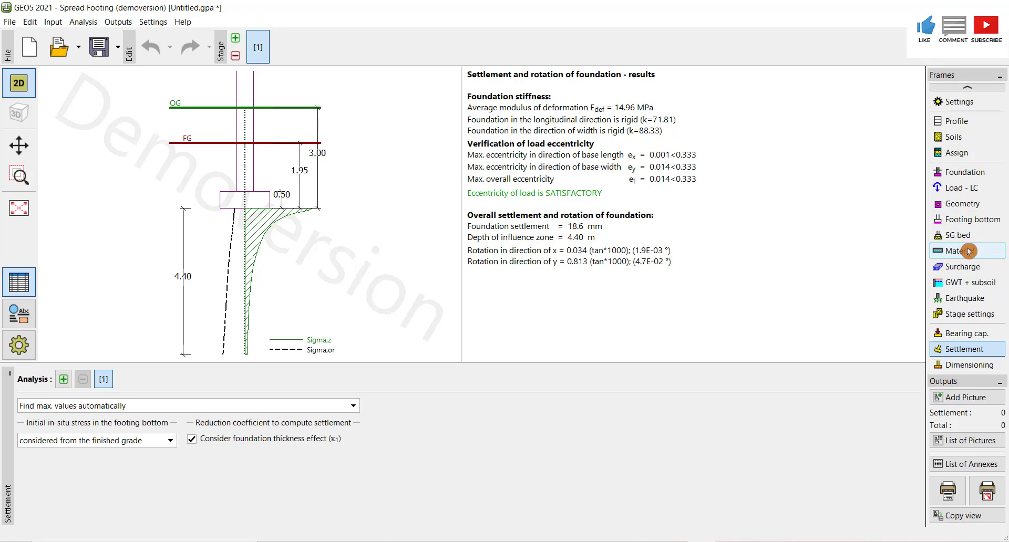
pyautogui.click(959, 368)
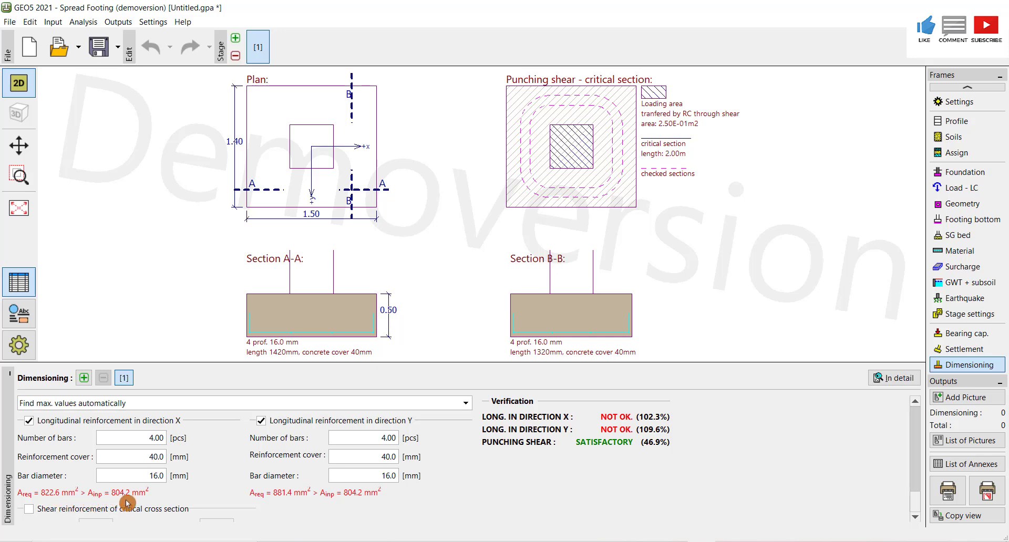
# - Set the number of longitudinal reinforcement bars to 5 in both the X and Y directions
pyautogui.click(147, 462)
pyautogui.click(164, 437)
pyautogui.click(135, 470)
pyautogui.click(159, 438)
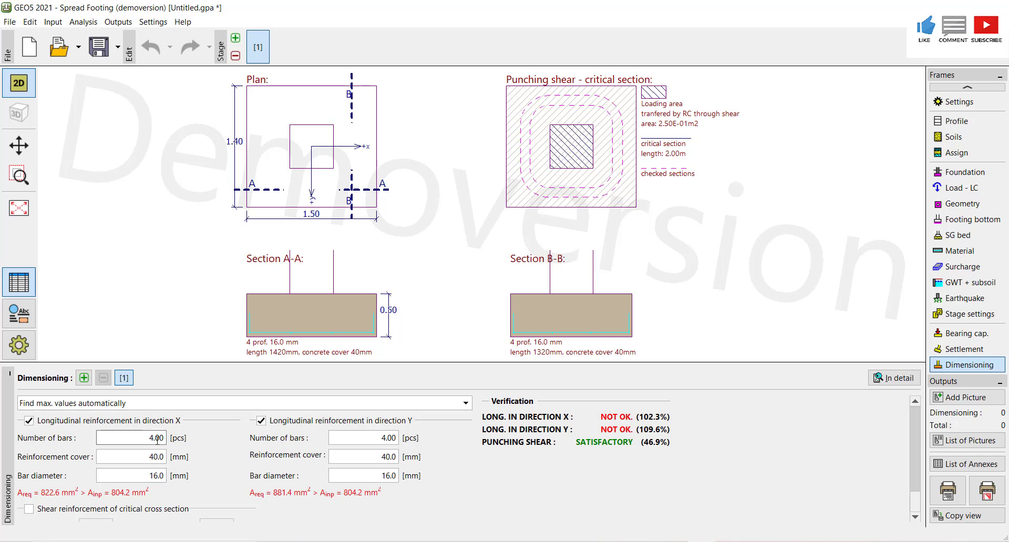
pyautogui.doubleClick(159, 438)
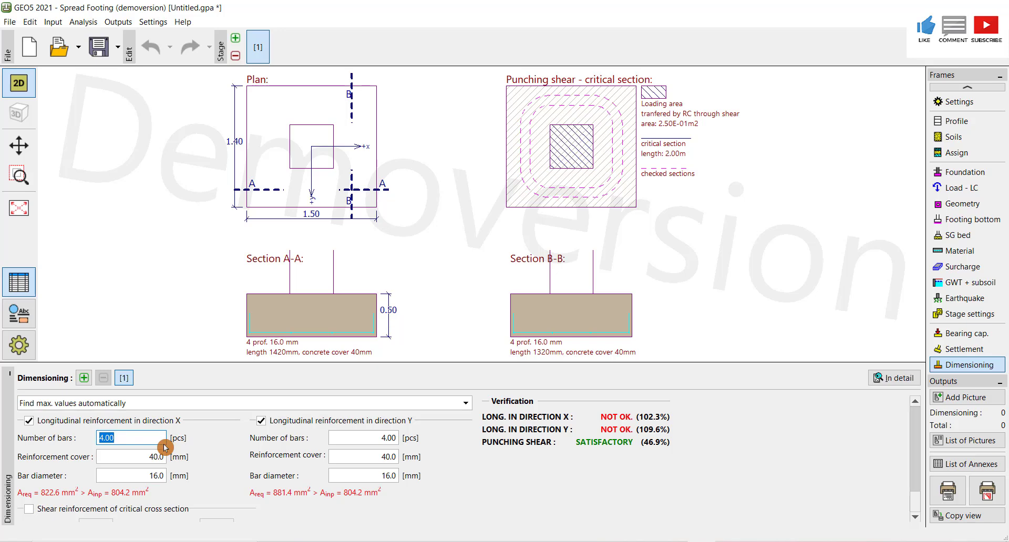
pyautogui.write('5')
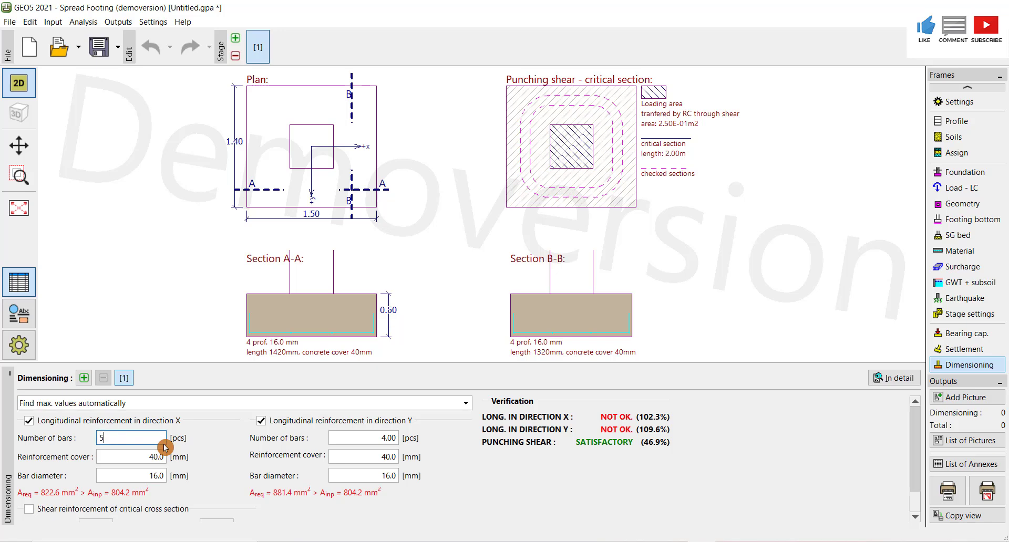
pyautogui.doubleClick(136, 457)
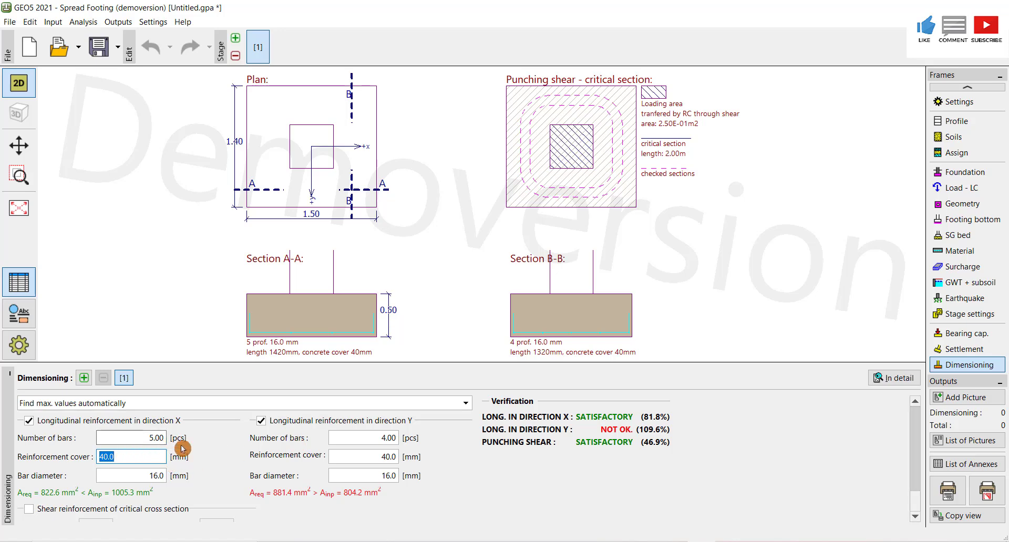
pyautogui.click(386, 438)
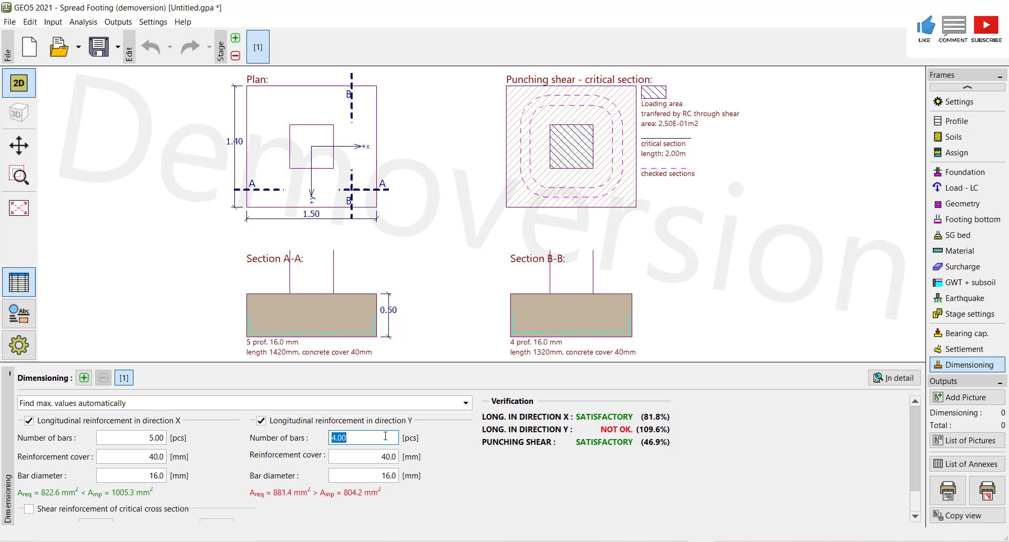
pyautogui.click(382, 457)
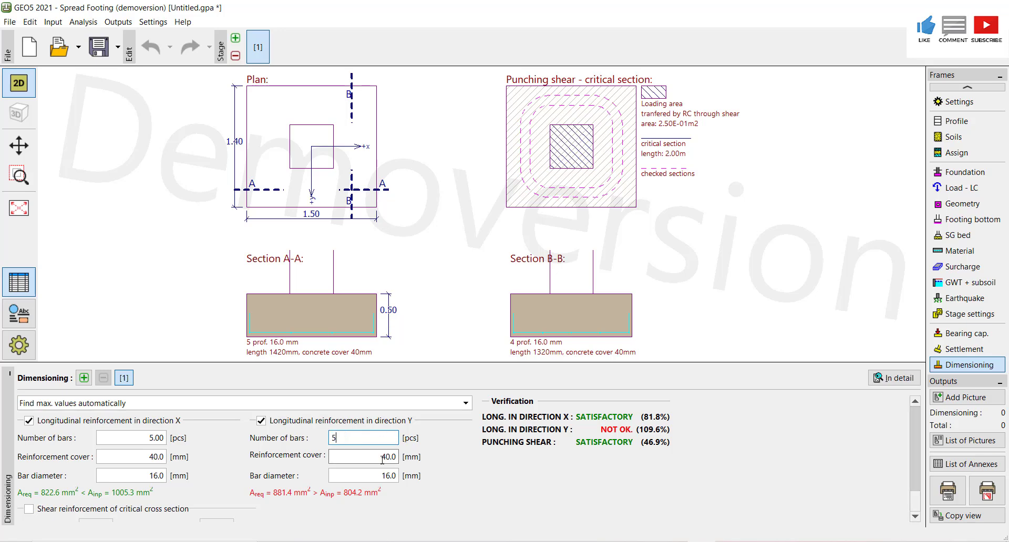